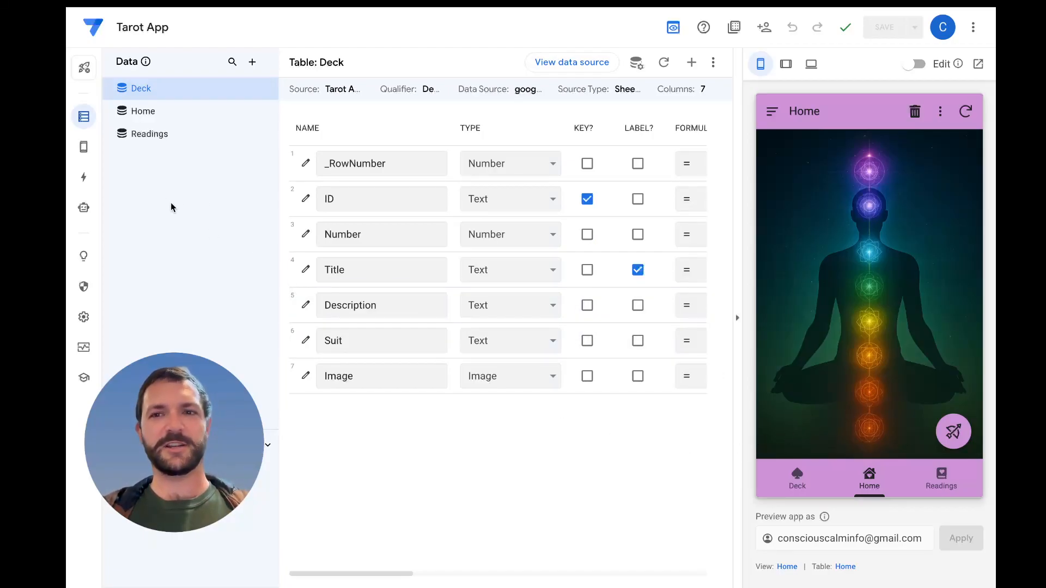
# Set the position of the Home table's Edit action to Primary
pyautogui.click(83, 177)
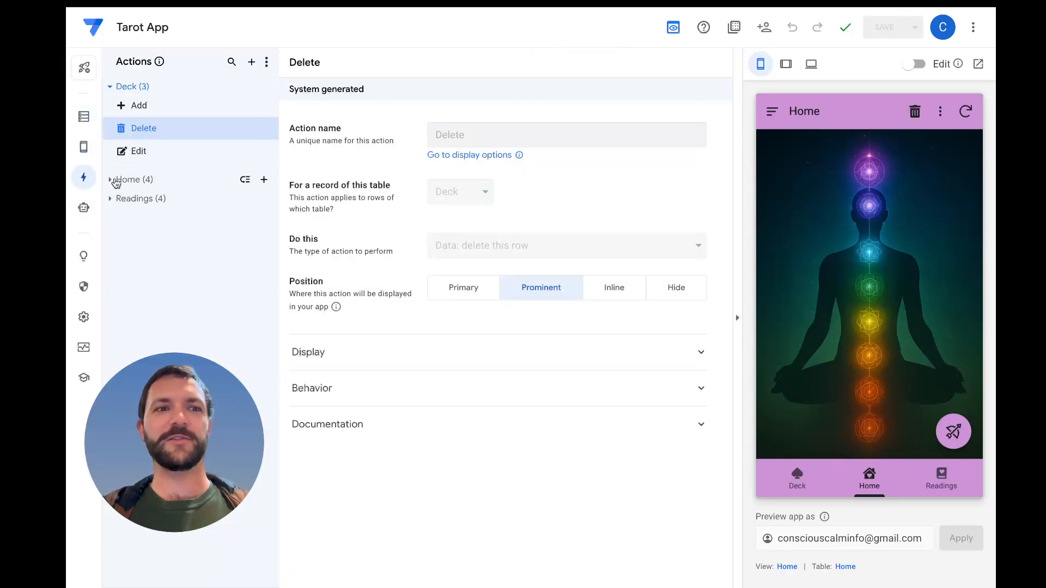
pyautogui.click(111, 180)
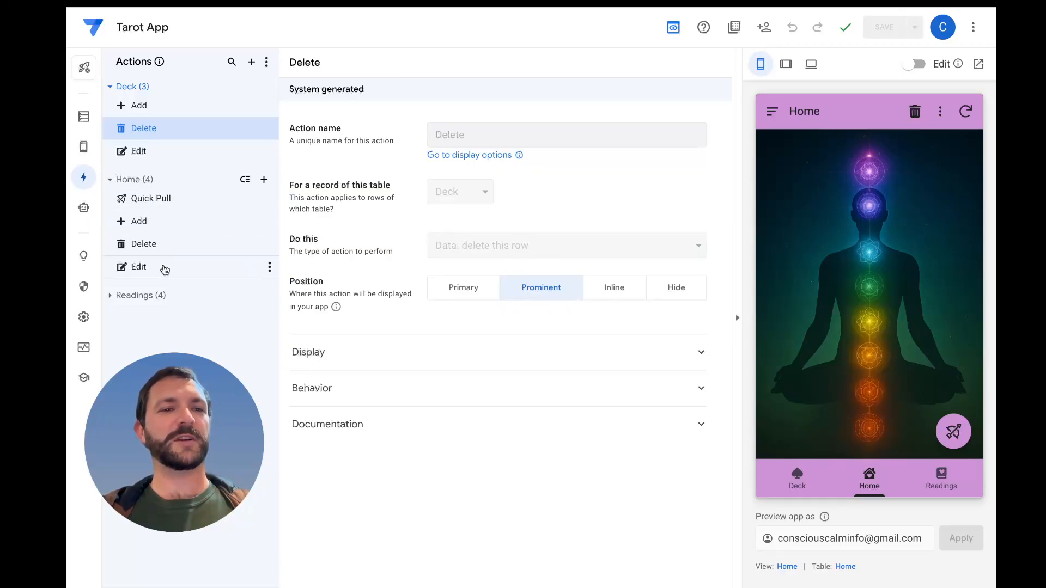
pyautogui.click(167, 158)
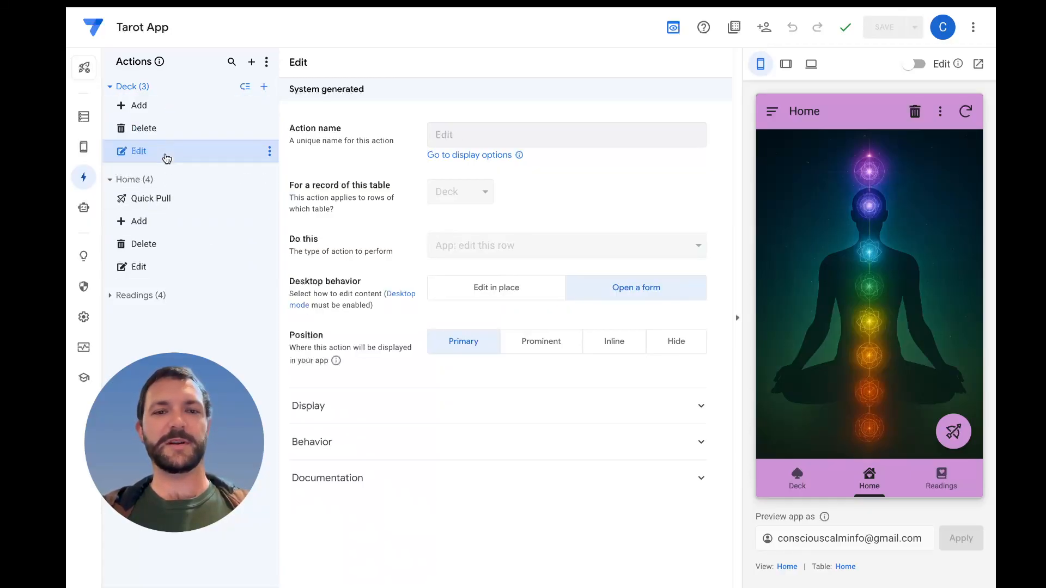
pyautogui.click(110, 87)
pyautogui.click(164, 192)
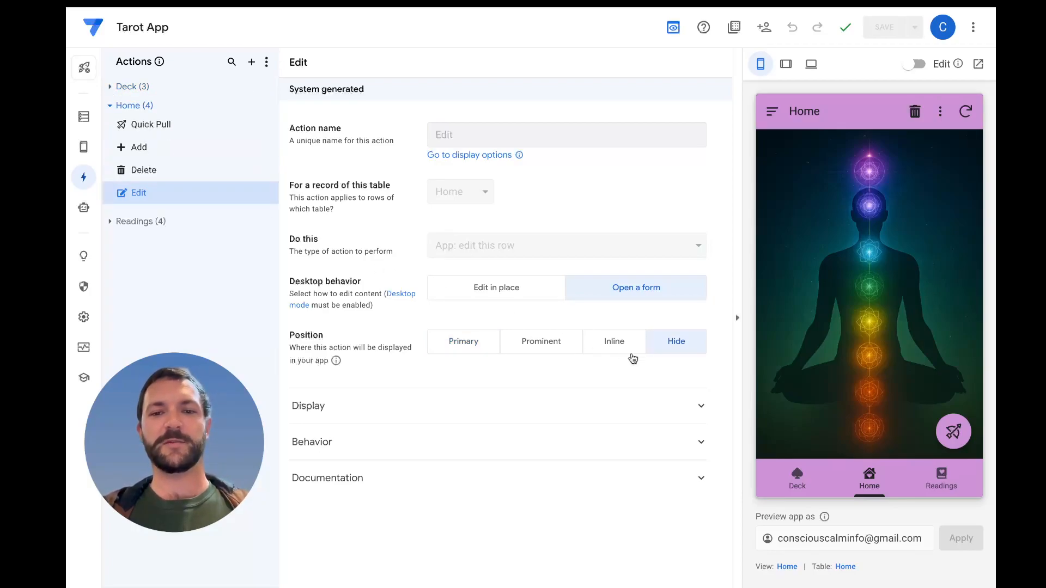
pyautogui.click(475, 344)
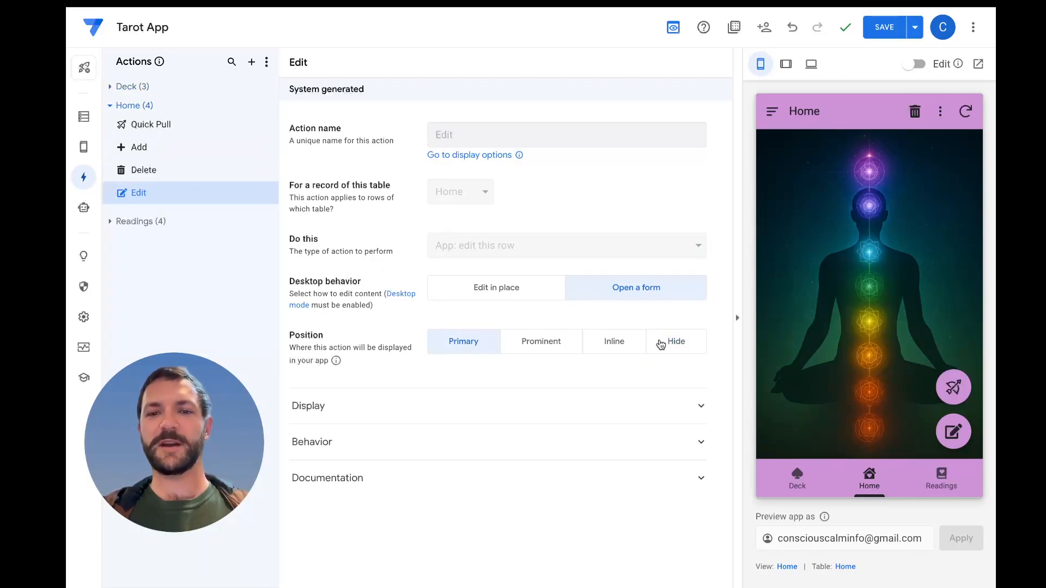
# Edit the Home record in the app preview, upload the 706658DB-03AC-4B9A PNG from the Desktop as its image, and save the form
pyautogui.click(959, 431)
pyautogui.scroll(-2, 950, 416)
pyautogui.click(937, 243)
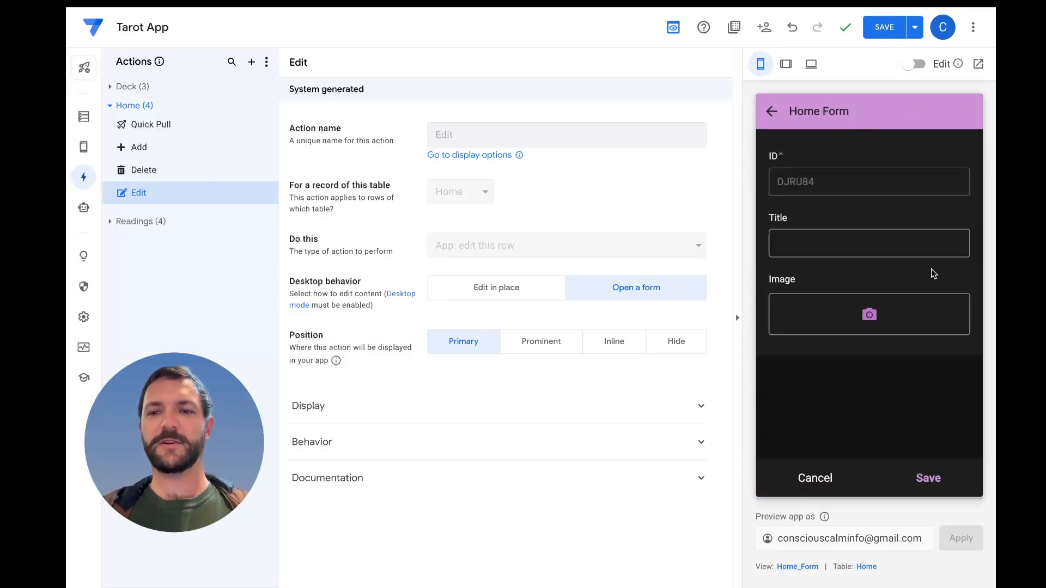
pyautogui.click(872, 314)
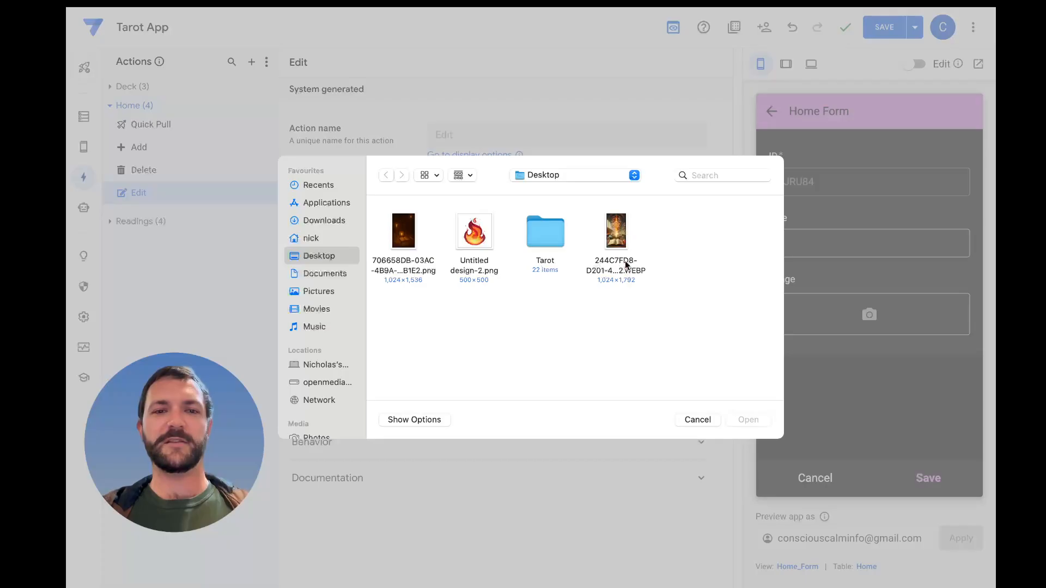
pyautogui.doubleClick(398, 242)
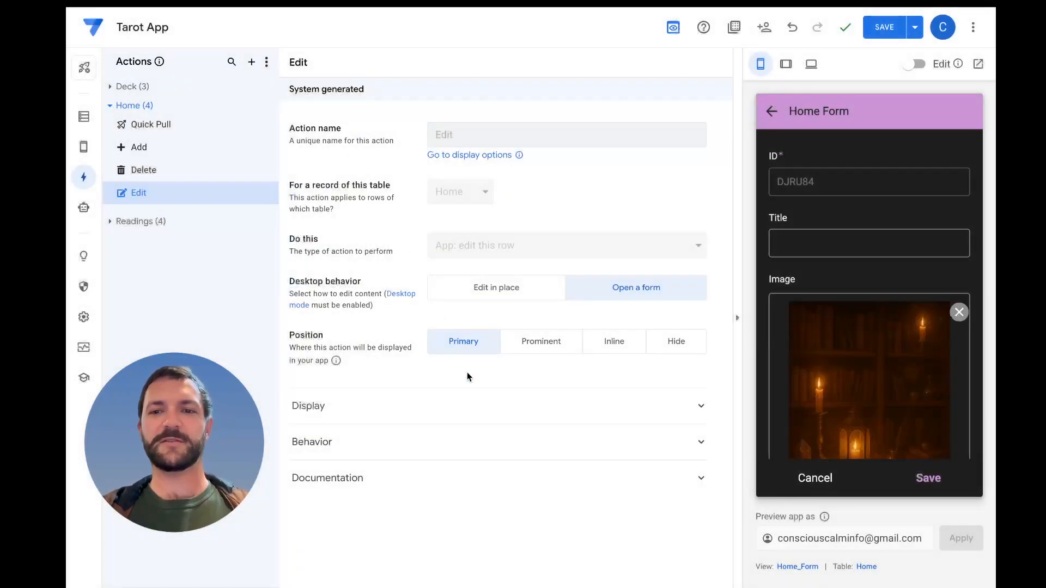
pyautogui.scroll(-2, 846, 417)
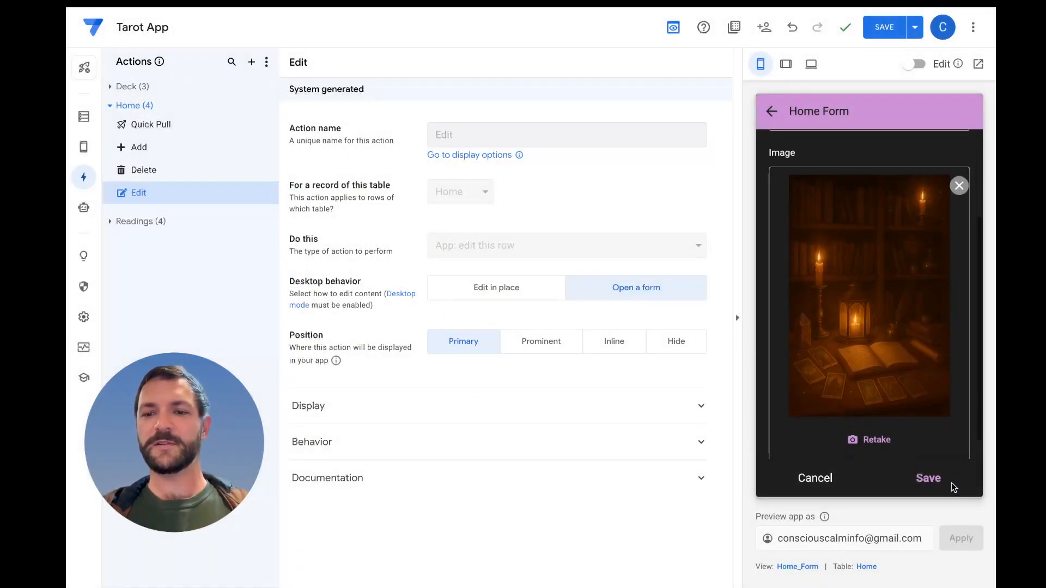
pyautogui.click(937, 478)
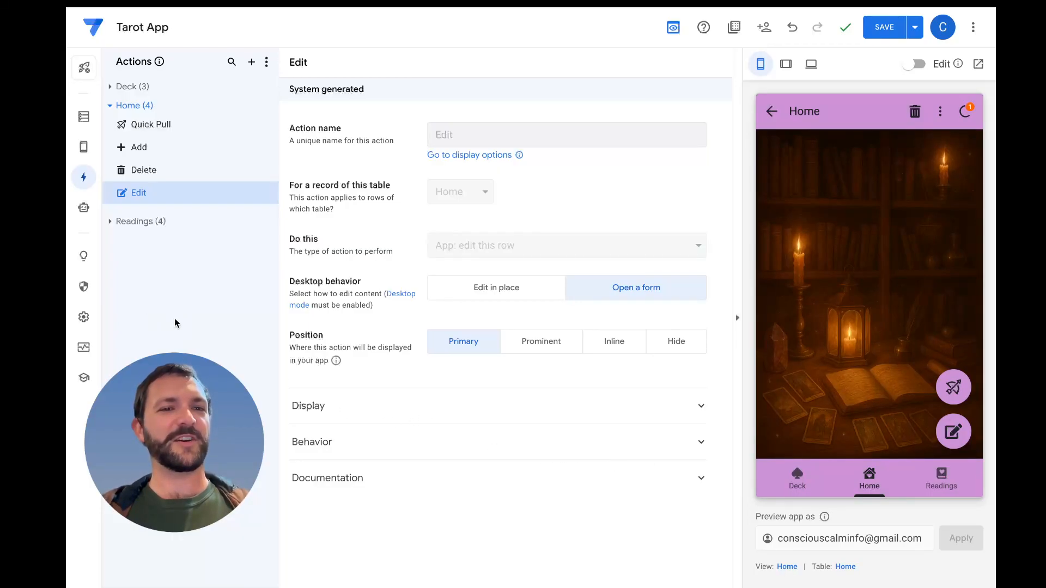
# Set the app theme's primary color to the custom red #e73237 in the Theme & Brand settings
pyautogui.click(82, 319)
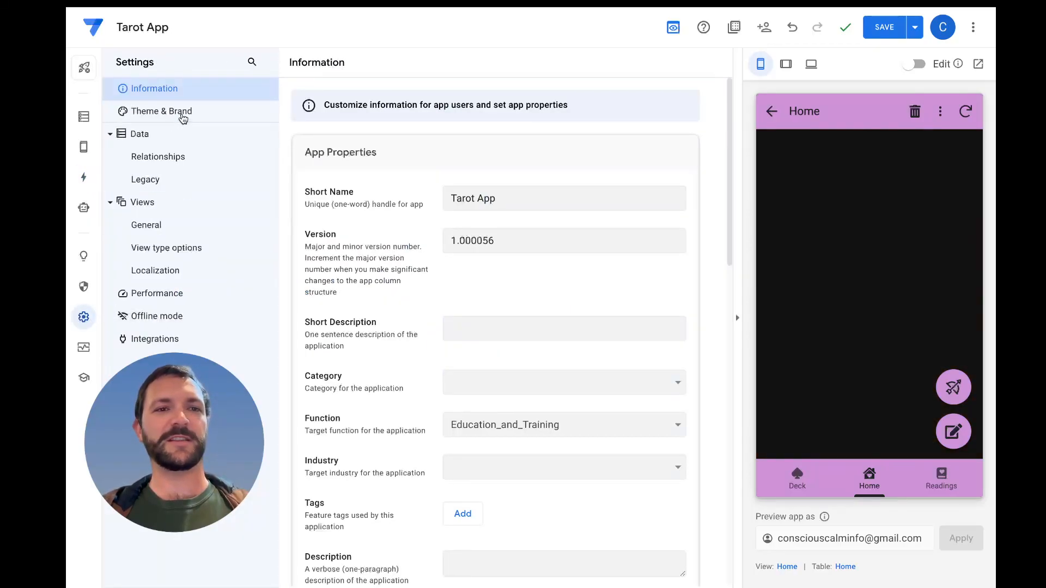
pyautogui.click(183, 114)
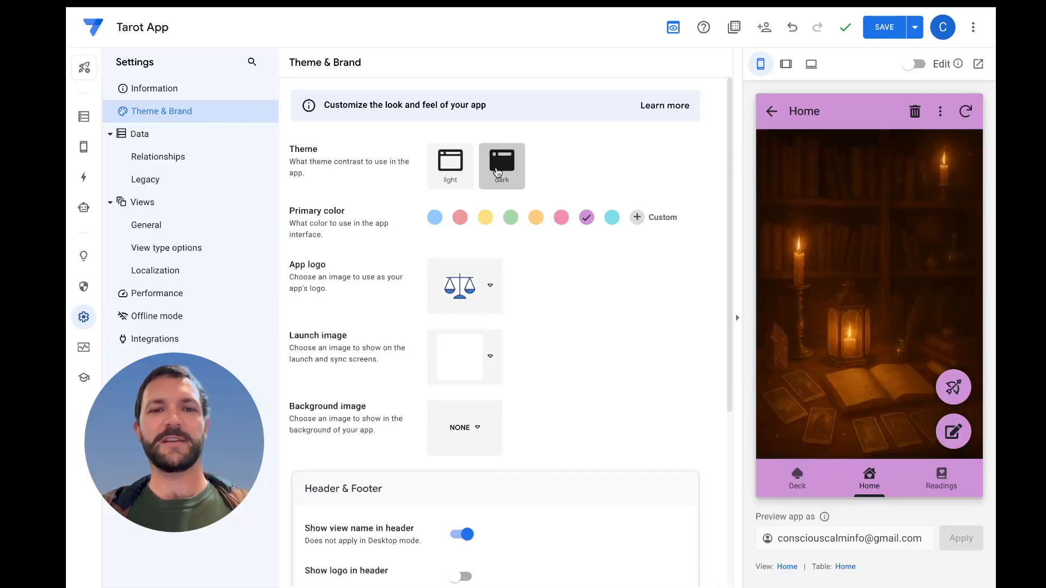
pyautogui.click(461, 218)
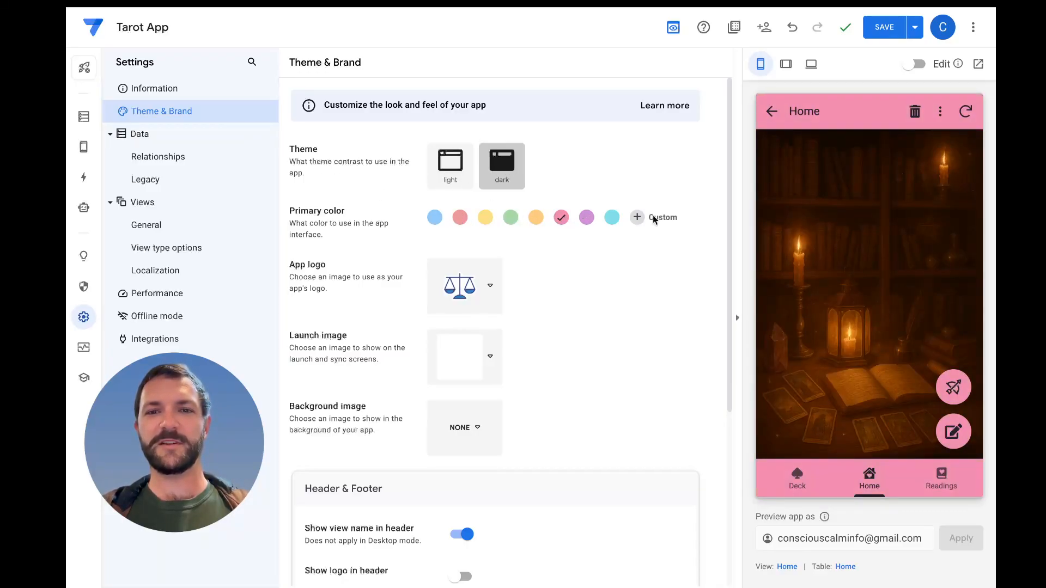
pyautogui.click(639, 217)
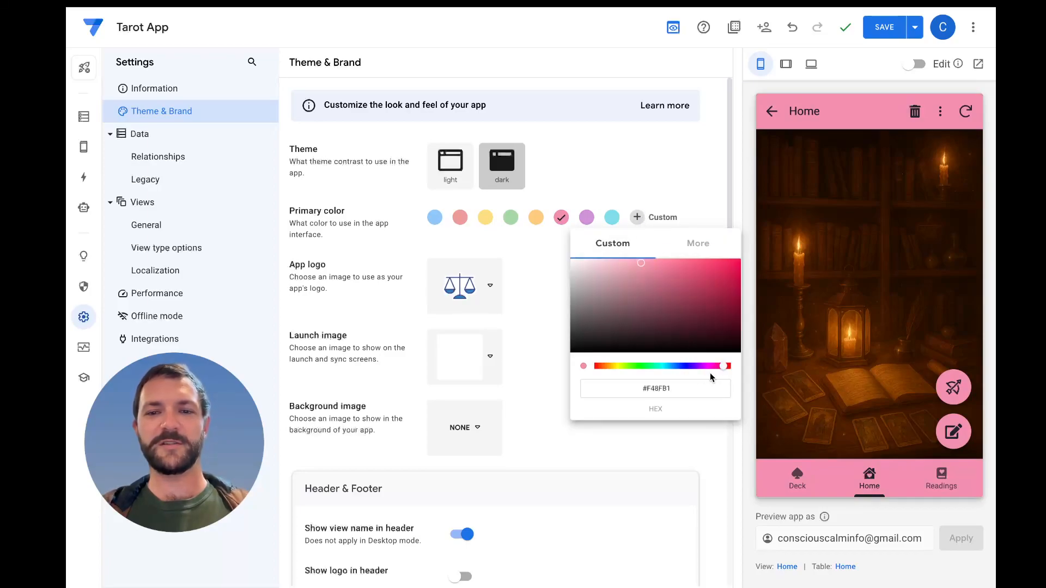
pyautogui.moveTo(724, 364); pyautogui.dragTo(577, 361)
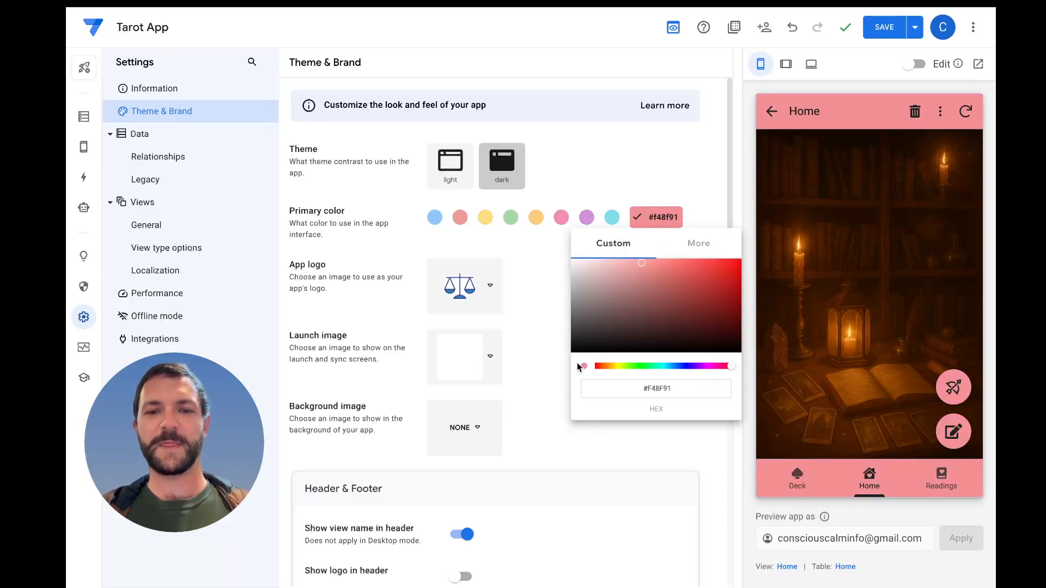
pyautogui.click(601, 366)
pyautogui.click(696, 288)
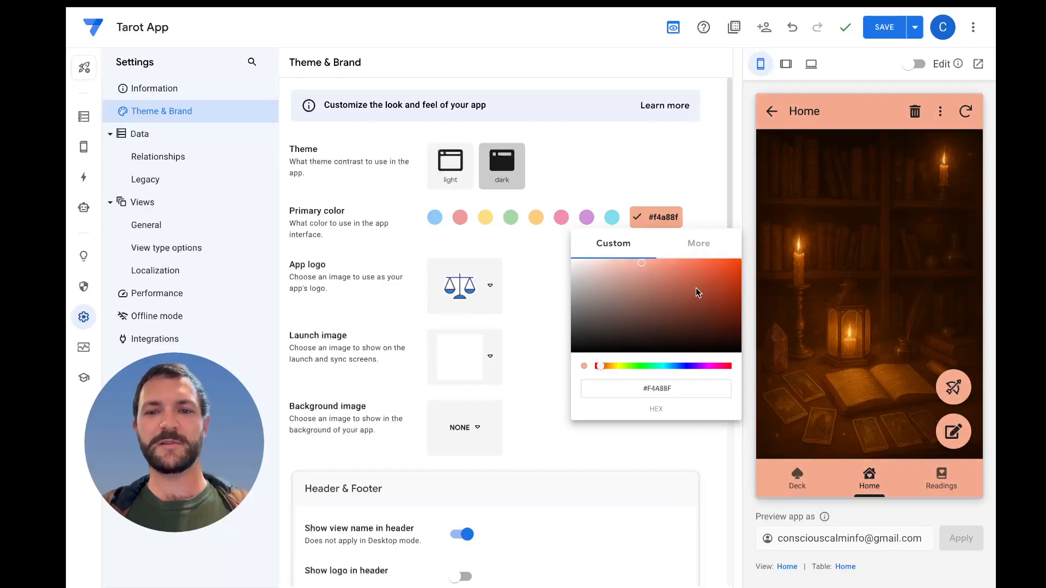
pyautogui.moveTo(722, 274); pyautogui.dragTo(737, 269)
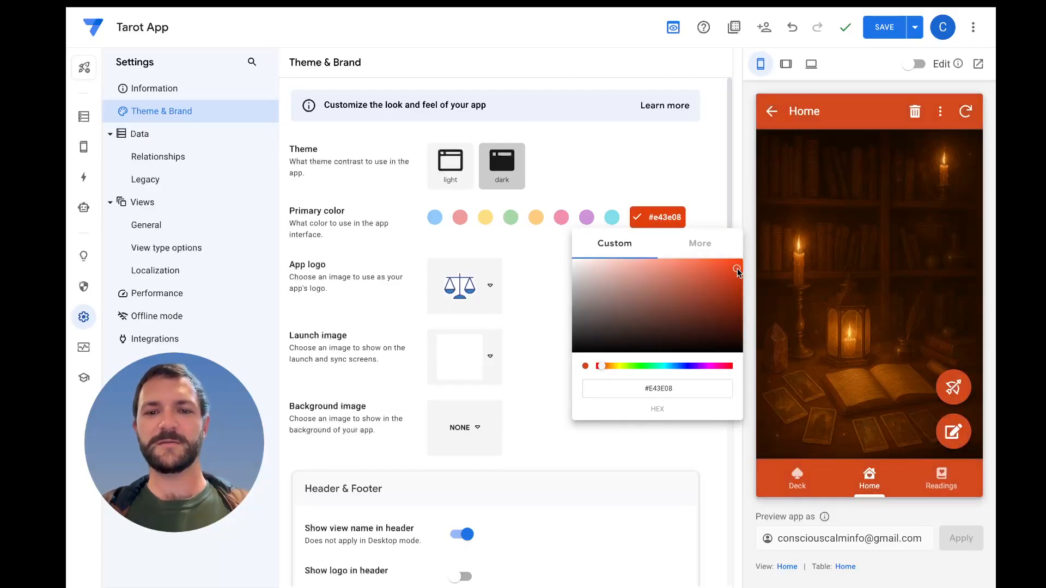
pyautogui.moveTo(598, 367); pyautogui.dragTo(594, 366)
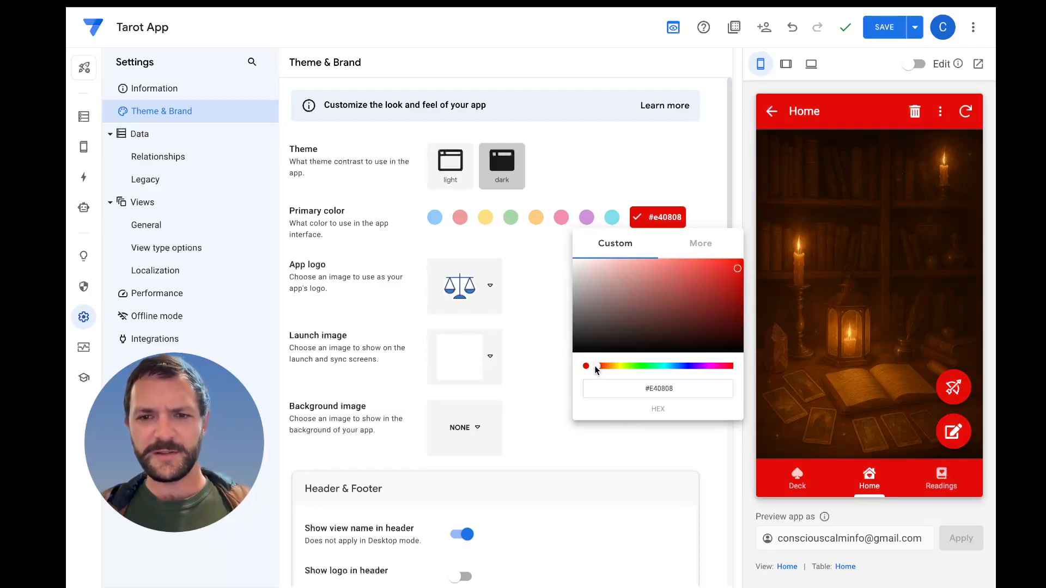
pyautogui.click(711, 264)
pyautogui.click(718, 273)
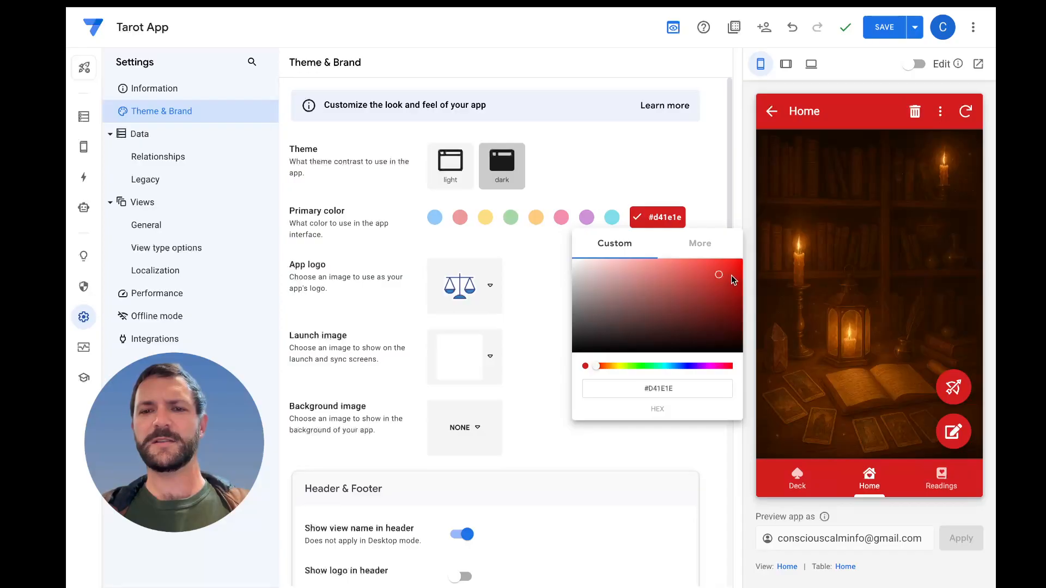
pyautogui.click(730, 276)
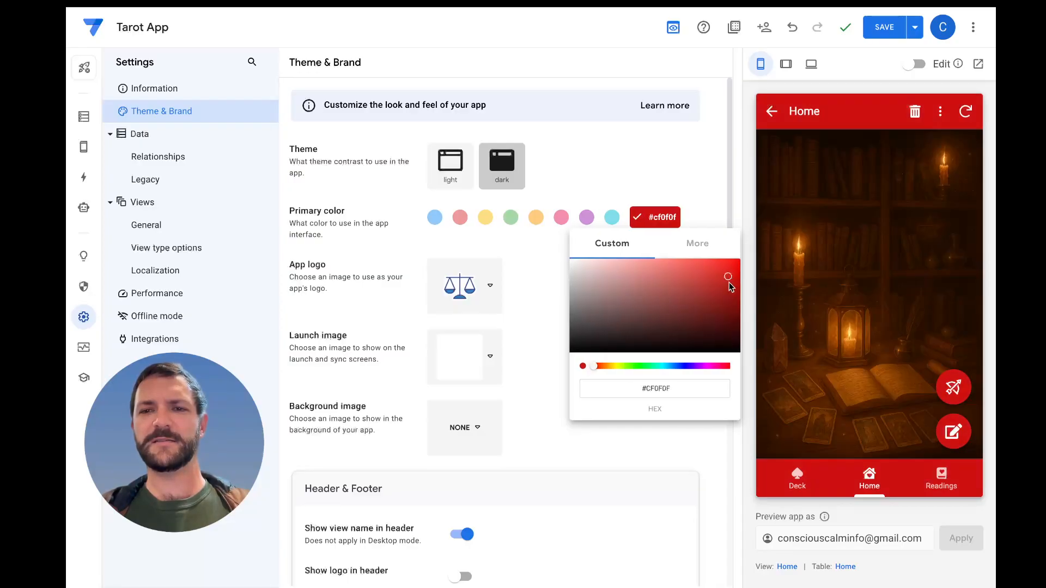
pyautogui.moveTo(594, 366); pyautogui.dragTo(598, 366)
pyautogui.click(597, 366)
pyautogui.click(730, 367)
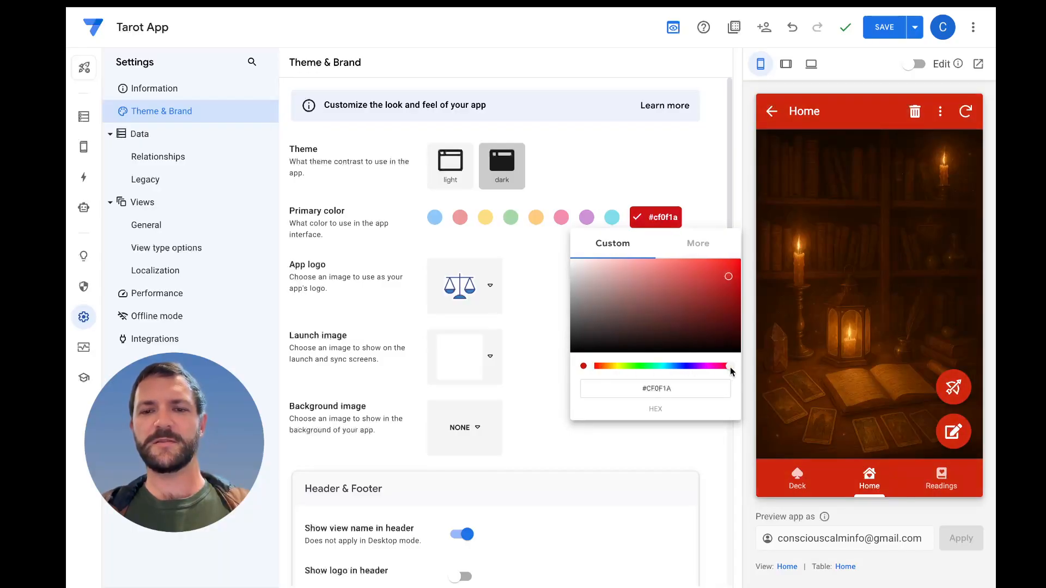
pyautogui.click(728, 263)
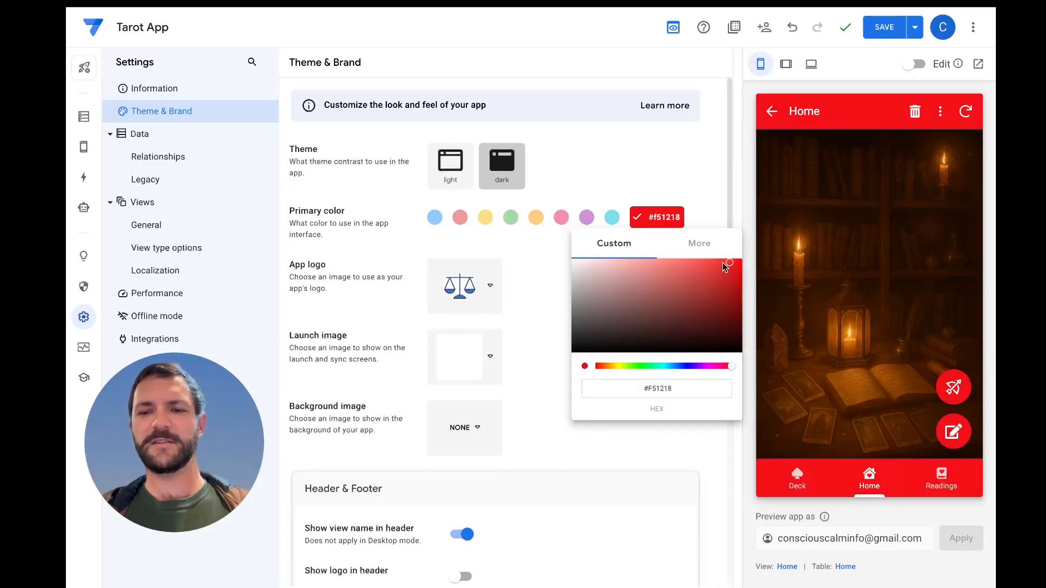
pyautogui.click(719, 264)
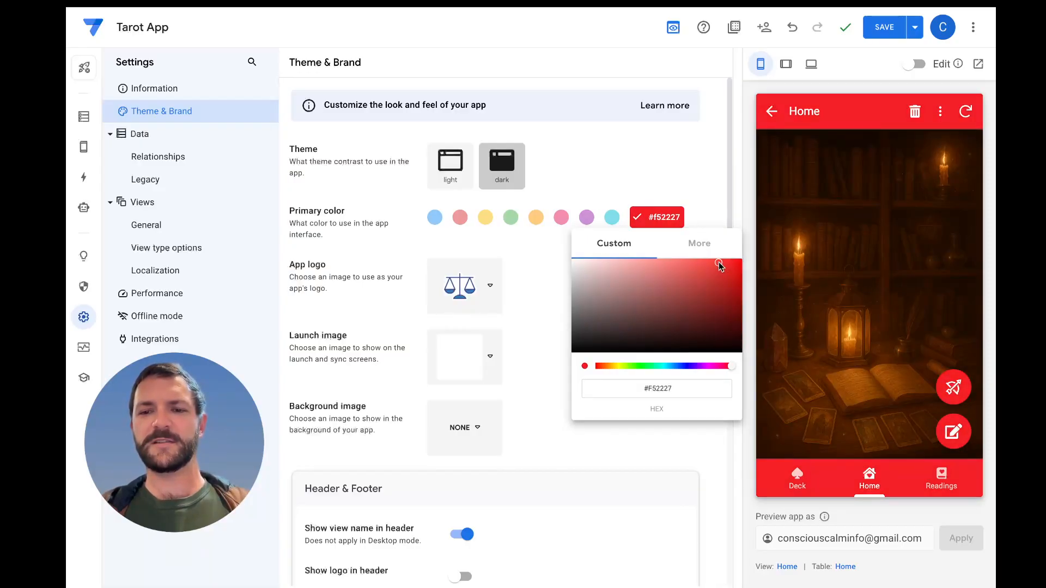
pyautogui.click(713, 262)
pyautogui.click(707, 263)
pyautogui.click(711, 271)
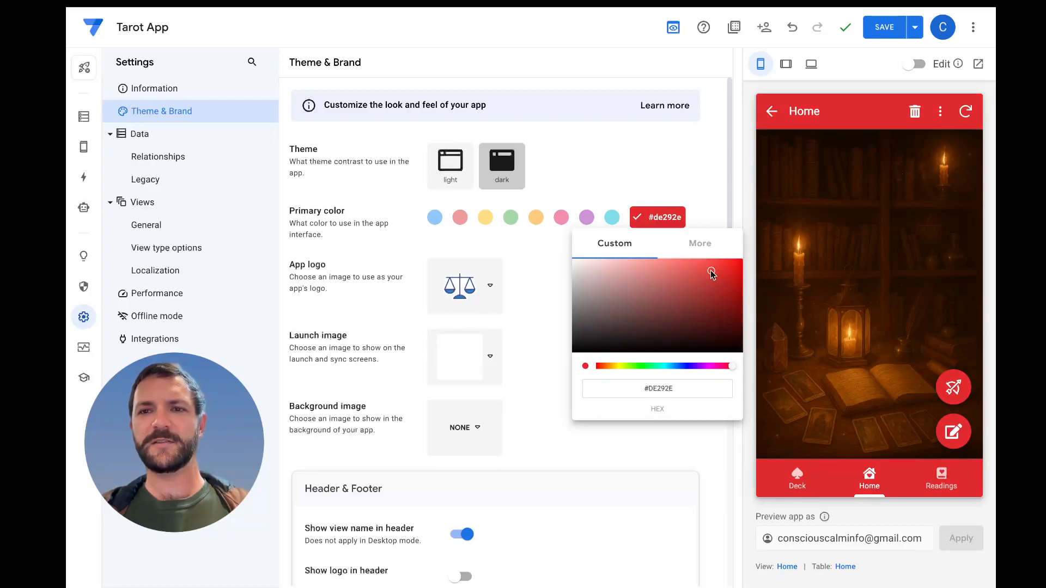
pyautogui.click(707, 268)
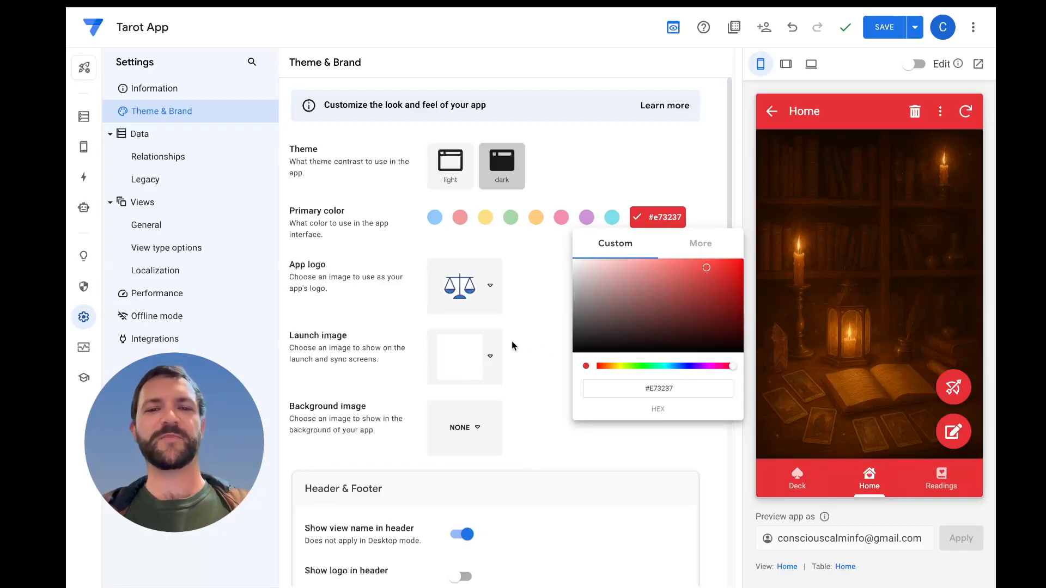
pyautogui.click(548, 335)
# Replace the app logo with the custom flame image Tarot App Logo from Google Drive Files
pyautogui.click(488, 285)
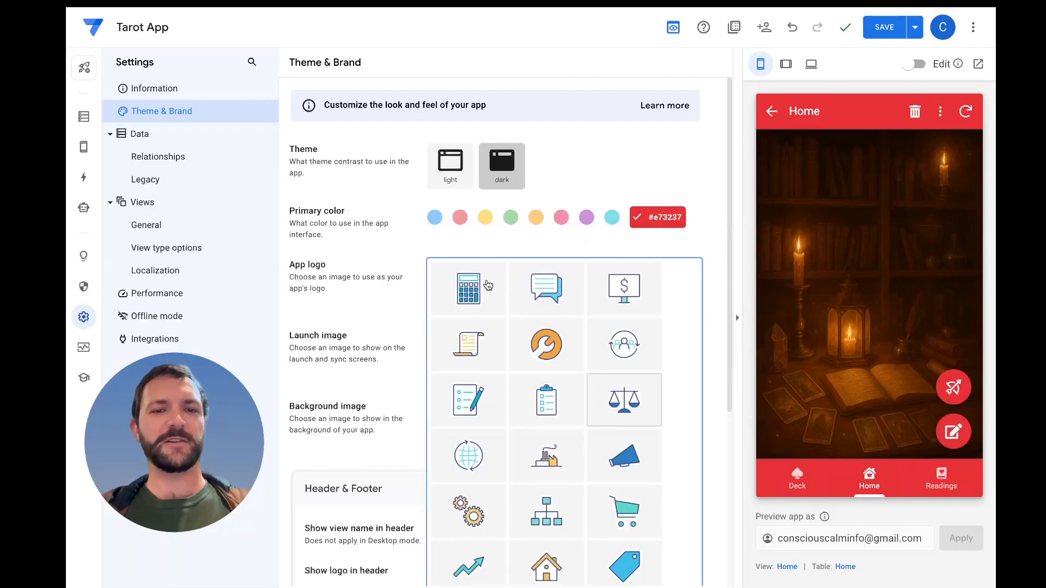
pyautogui.scroll(-3, 536, 365)
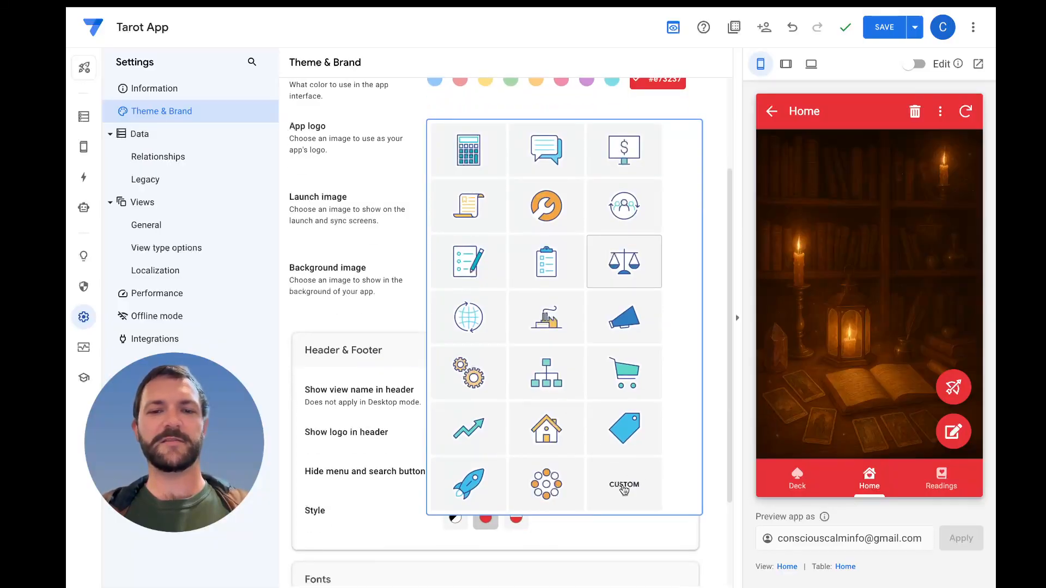
pyautogui.click(624, 484)
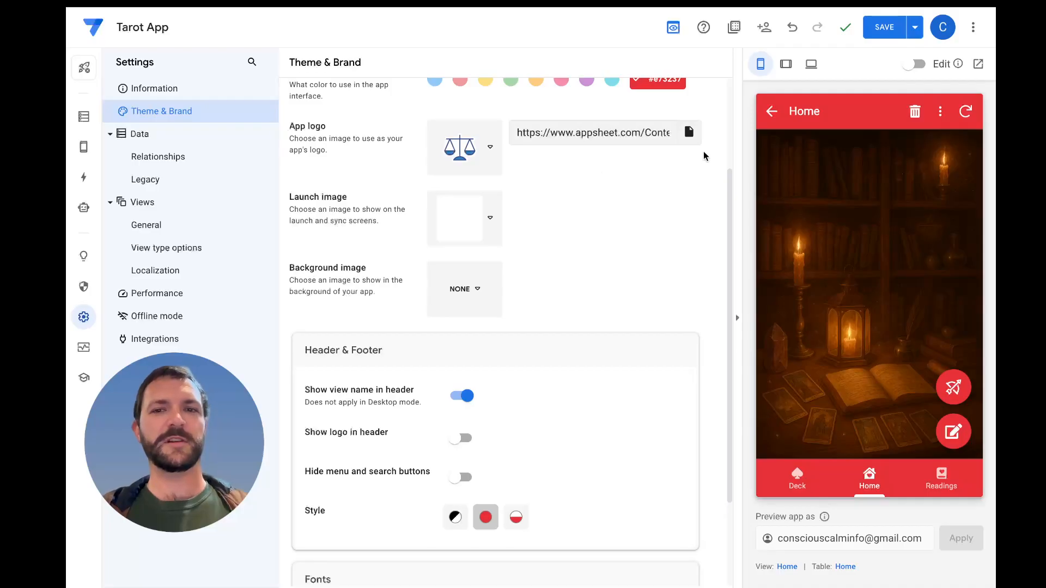
pyautogui.click(689, 134)
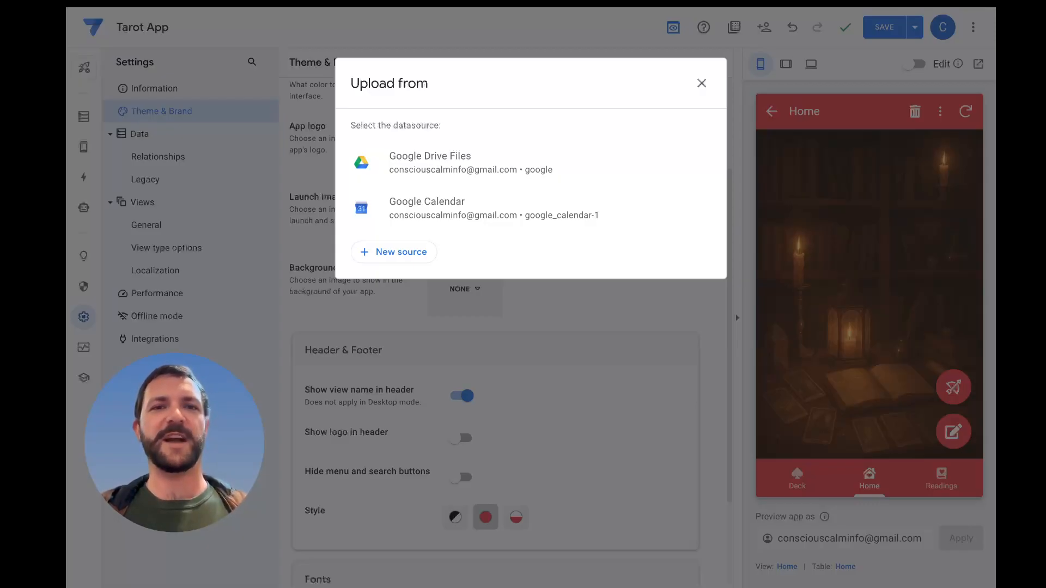
pyautogui.click(482, 168)
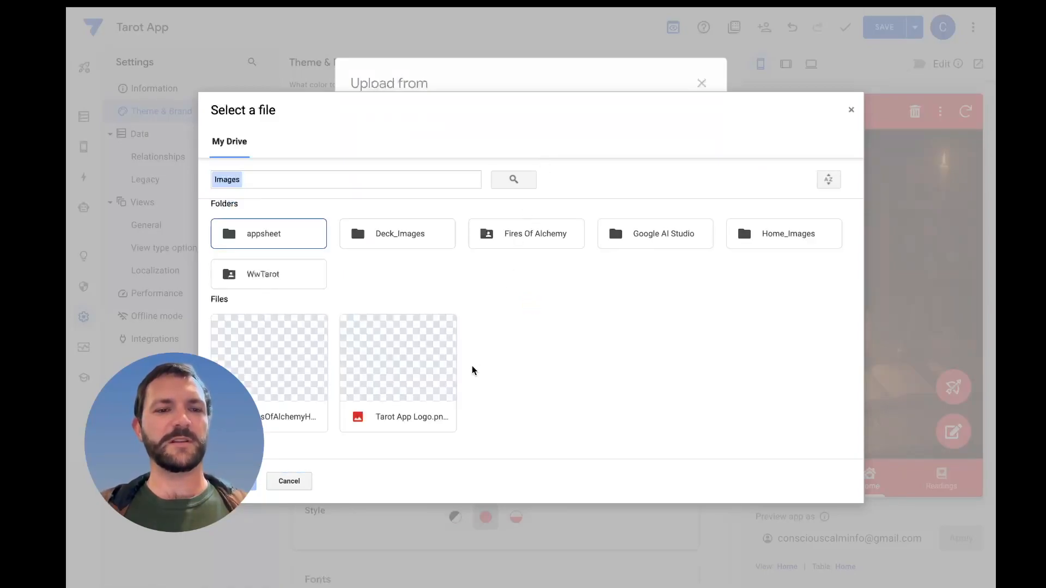
pyautogui.click(421, 375)
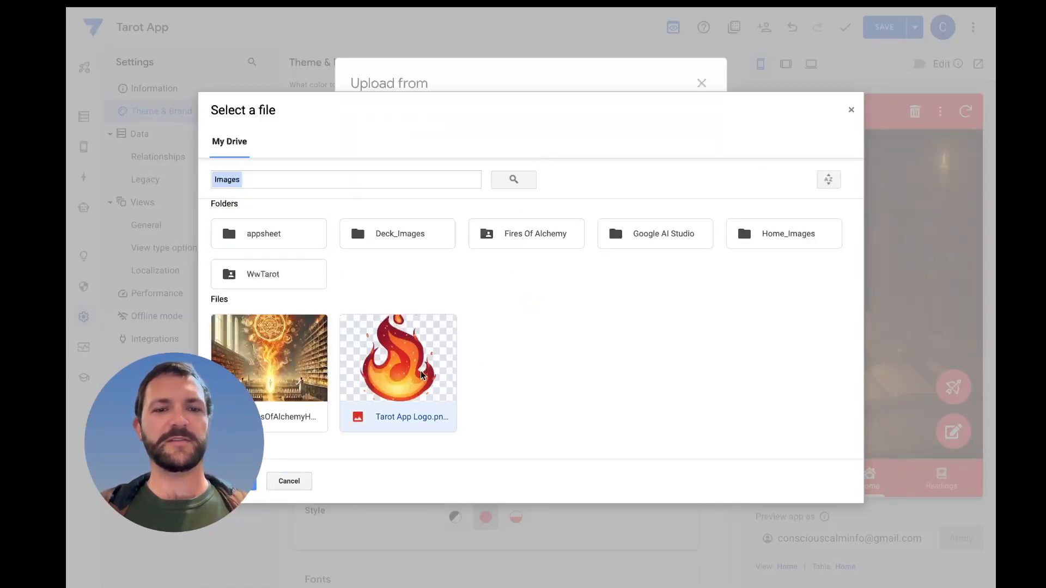
pyautogui.doubleClick(404, 380)
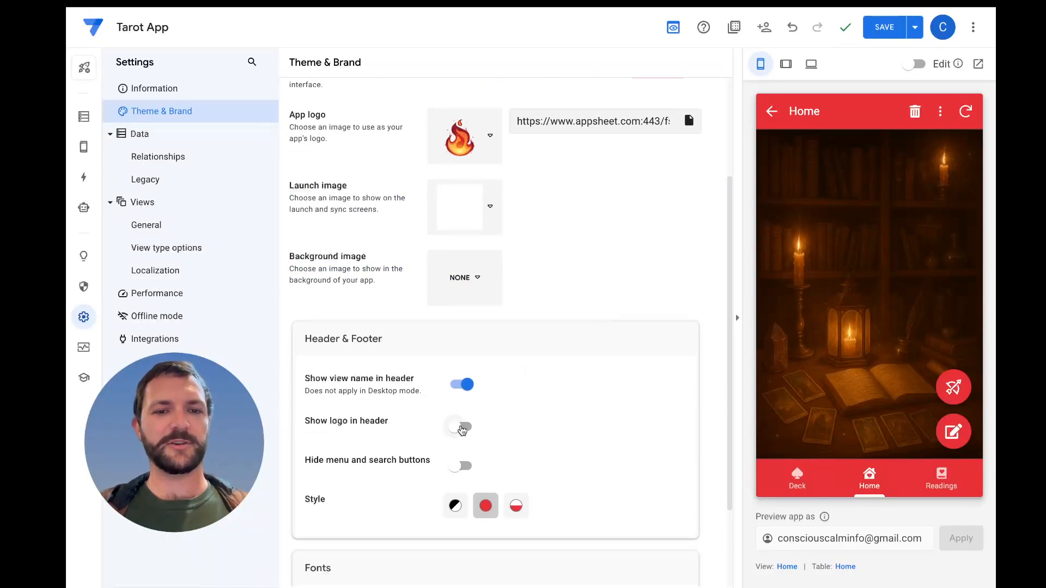
# Show the logo in the app header and set the header and footer style to the half-white, half-red option
pyautogui.click(463, 427)
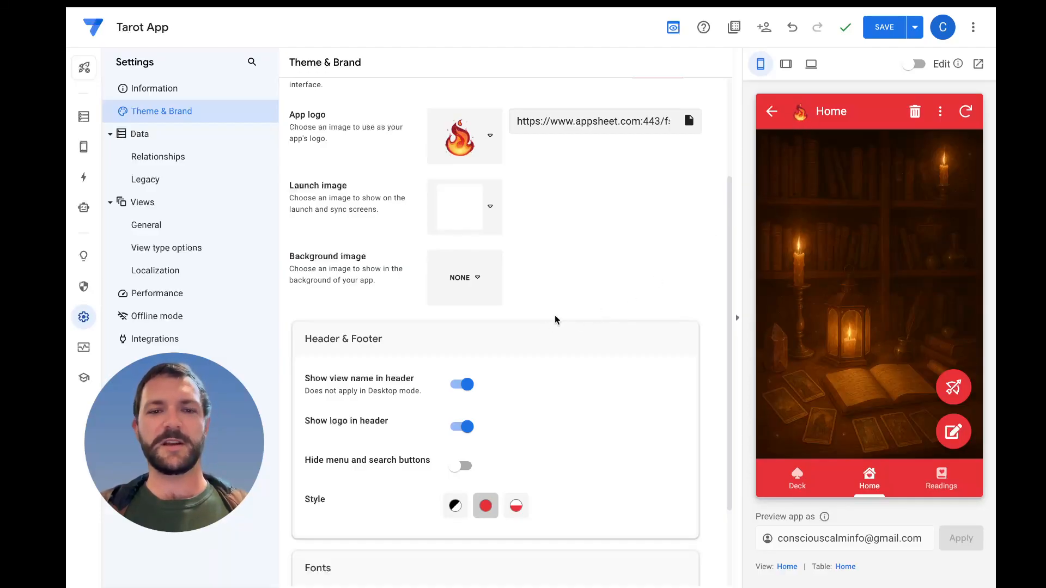
pyautogui.scroll(-1, 560, 351)
pyautogui.click(516, 444)
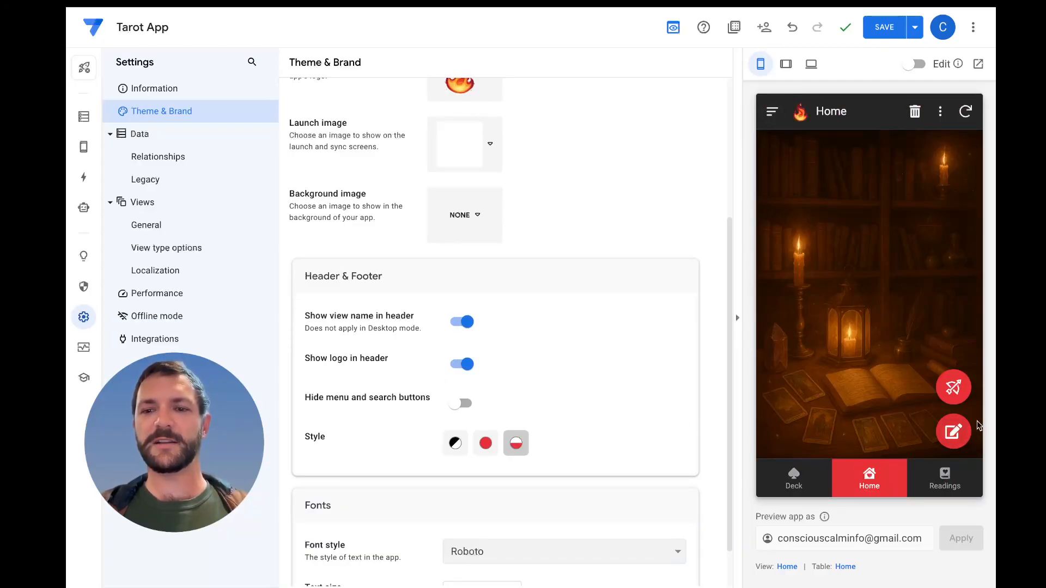
pyautogui.scroll(-1, 592, 345)
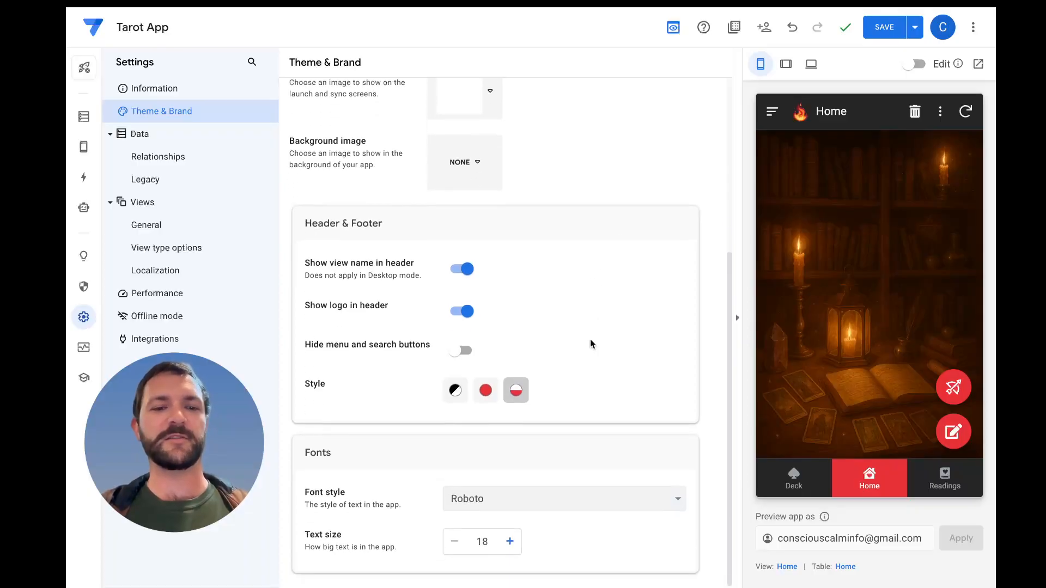
# Try Lato, Droid Sans, Tangerine and Open Sans as the app's font style
pyautogui.click(679, 505)
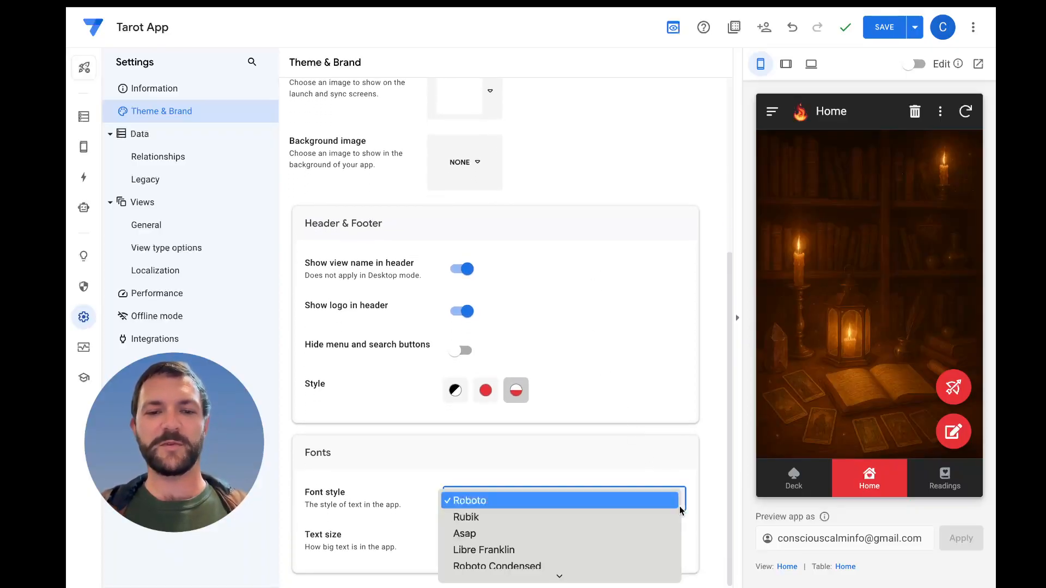
pyautogui.scroll(-3, 619, 551)
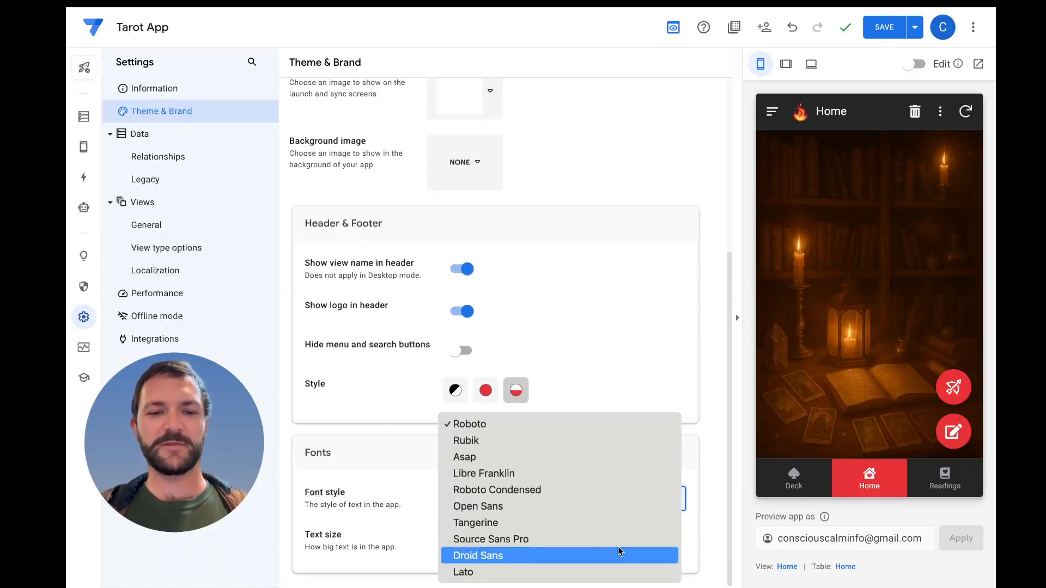
pyautogui.click(575, 572)
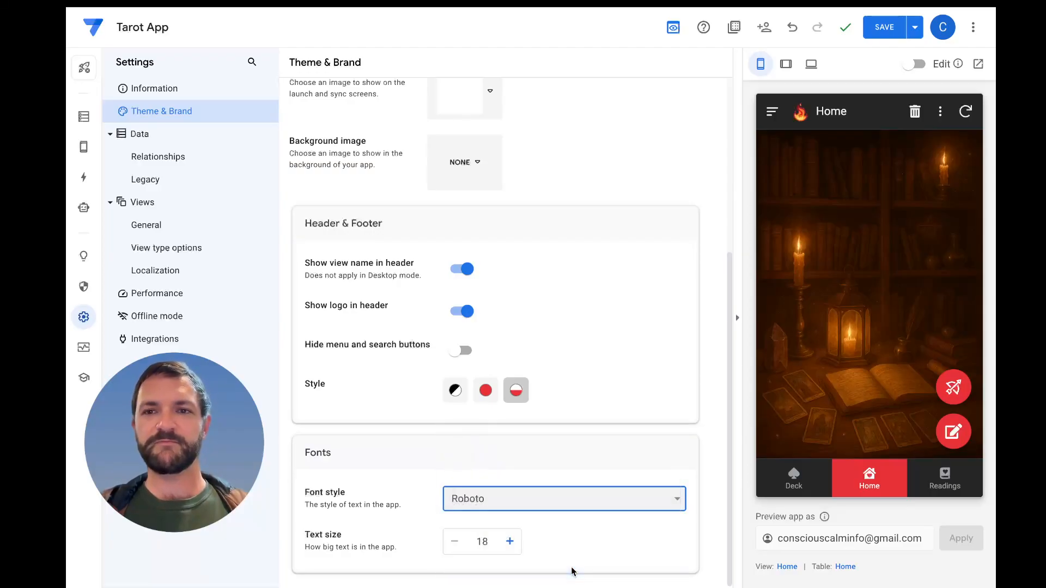
pyautogui.click(632, 498)
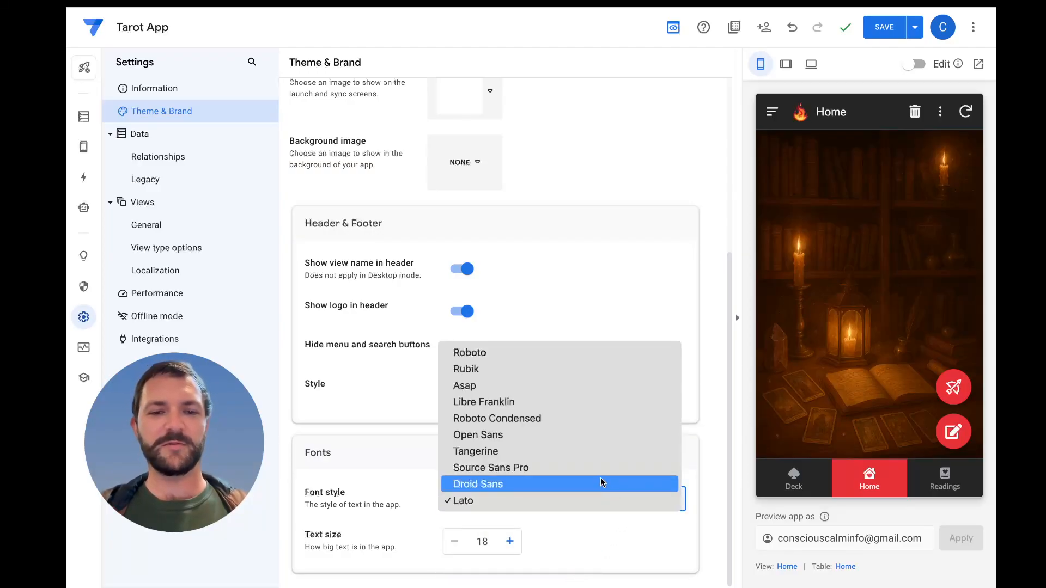
pyautogui.click(603, 483)
pyautogui.click(623, 495)
pyautogui.click(593, 467)
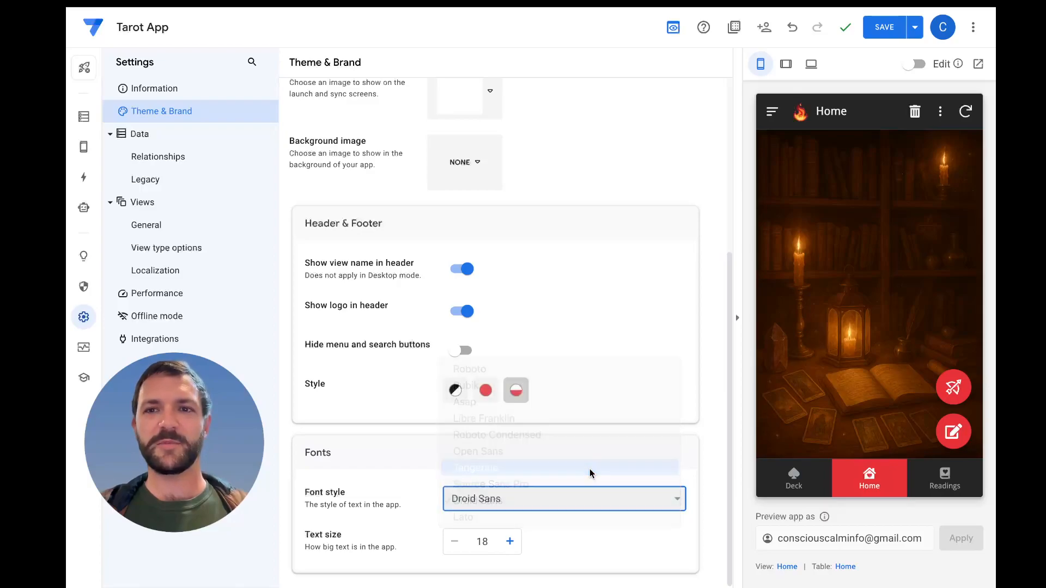
pyautogui.click(619, 503)
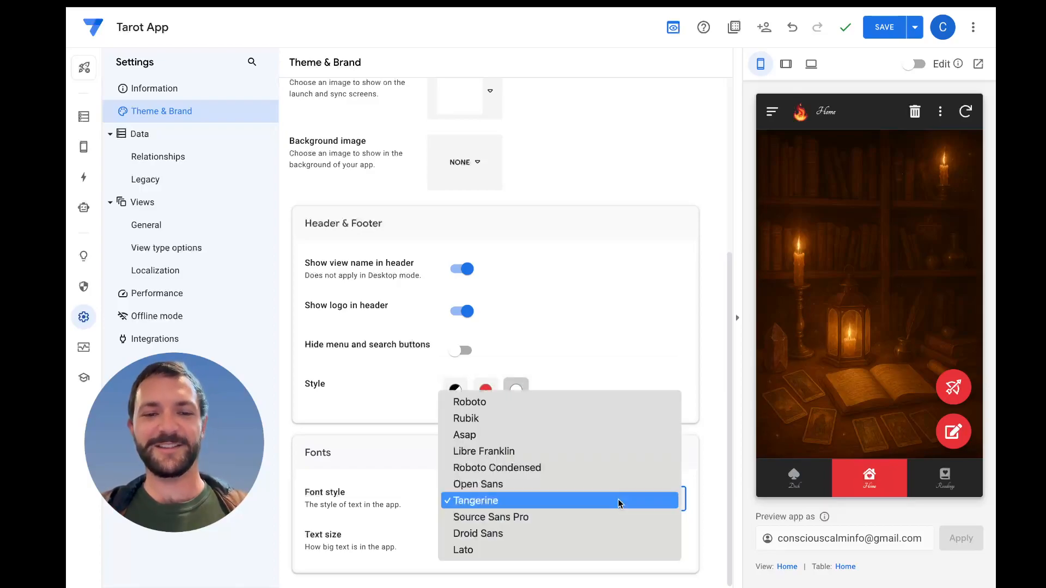
pyautogui.click(609, 485)
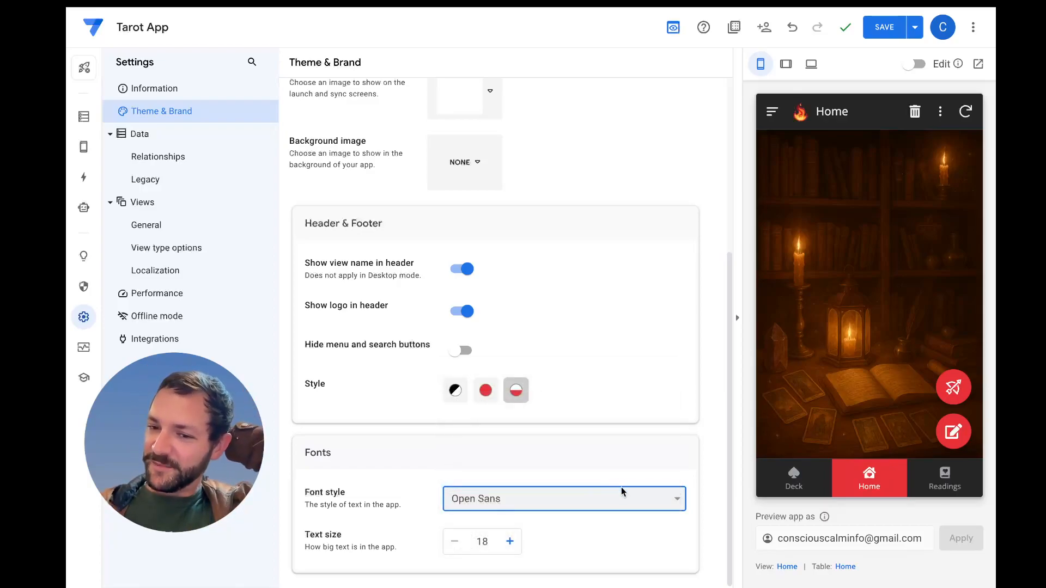
# Try Libre Franklin, Asap and Rubik as the app's font style, and return it to Roboto
pyautogui.click(623, 496)
pyautogui.click(606, 469)
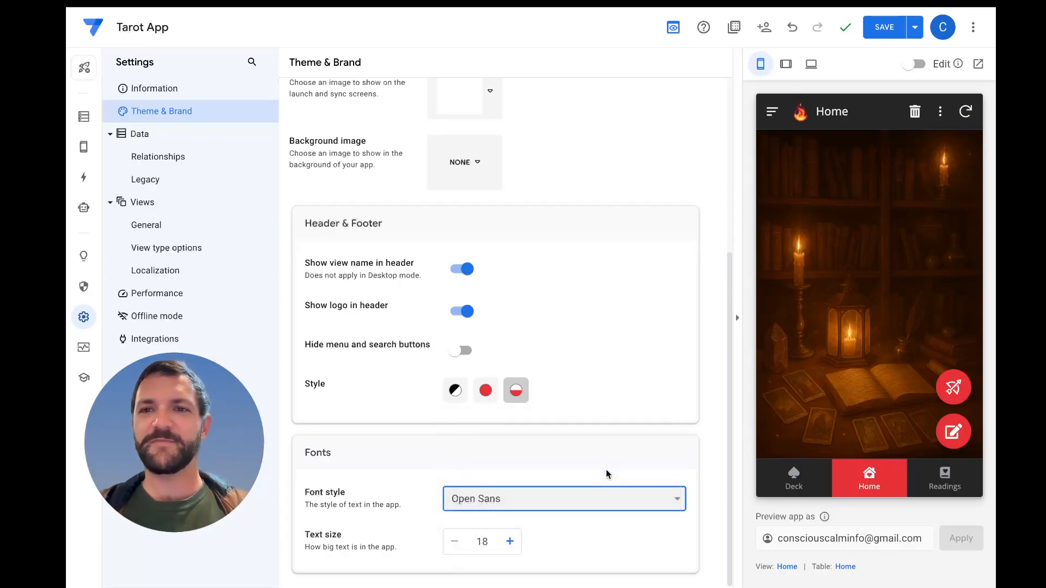
pyautogui.click(614, 495)
pyautogui.click(600, 486)
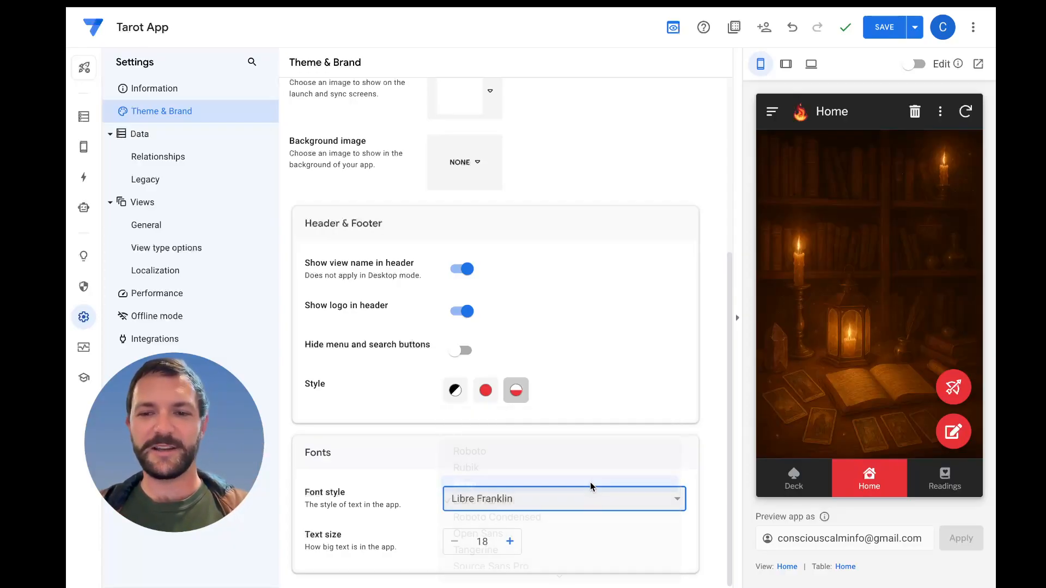
pyautogui.click(619, 496)
pyautogui.click(594, 485)
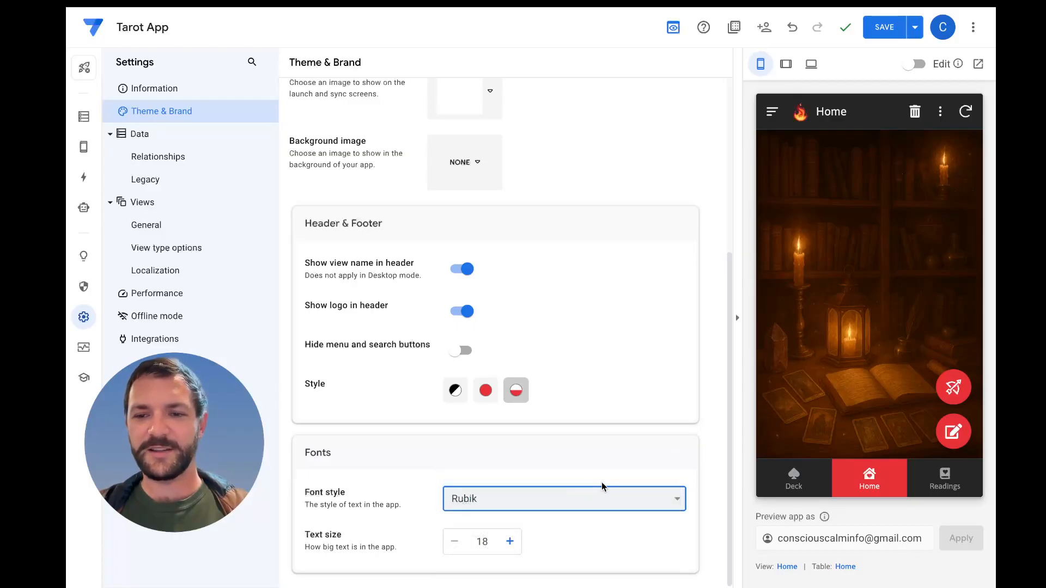
pyautogui.click(635, 502)
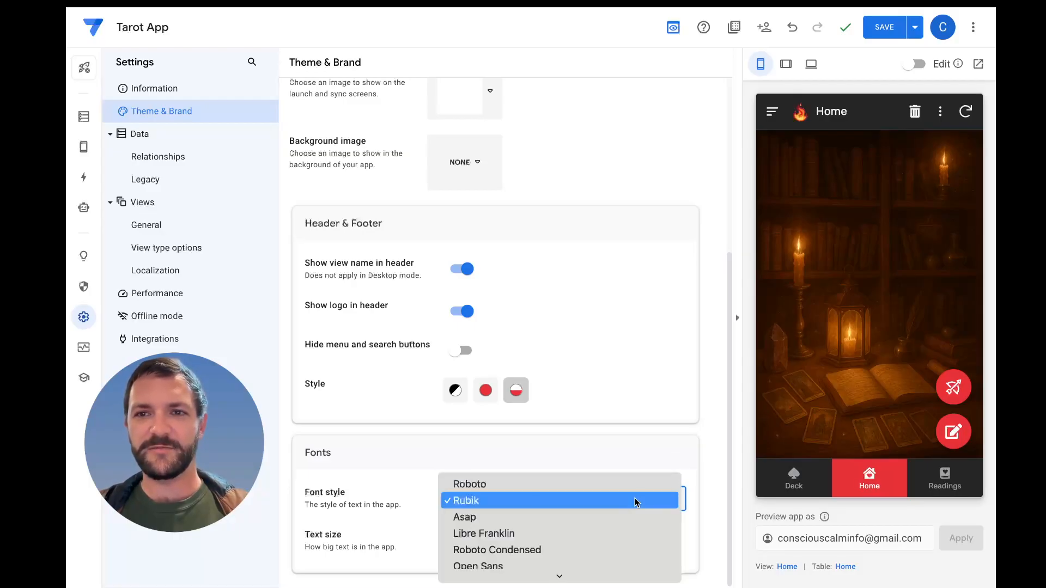
pyautogui.click(605, 481)
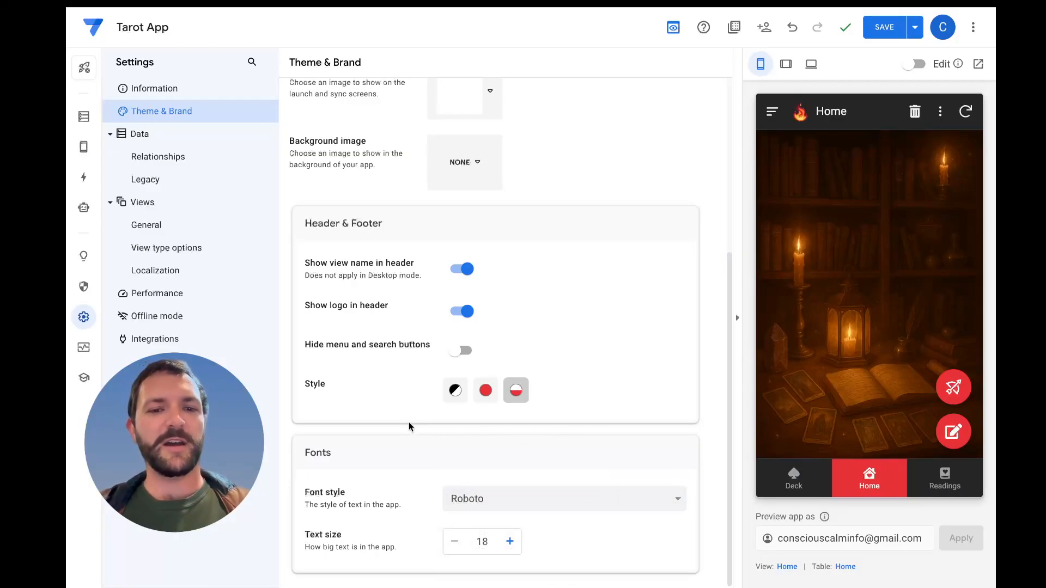
# Replace the launch image with the custom fiery library picture from Google Drive Files and save the app
pyautogui.scroll(4, 410, 426)
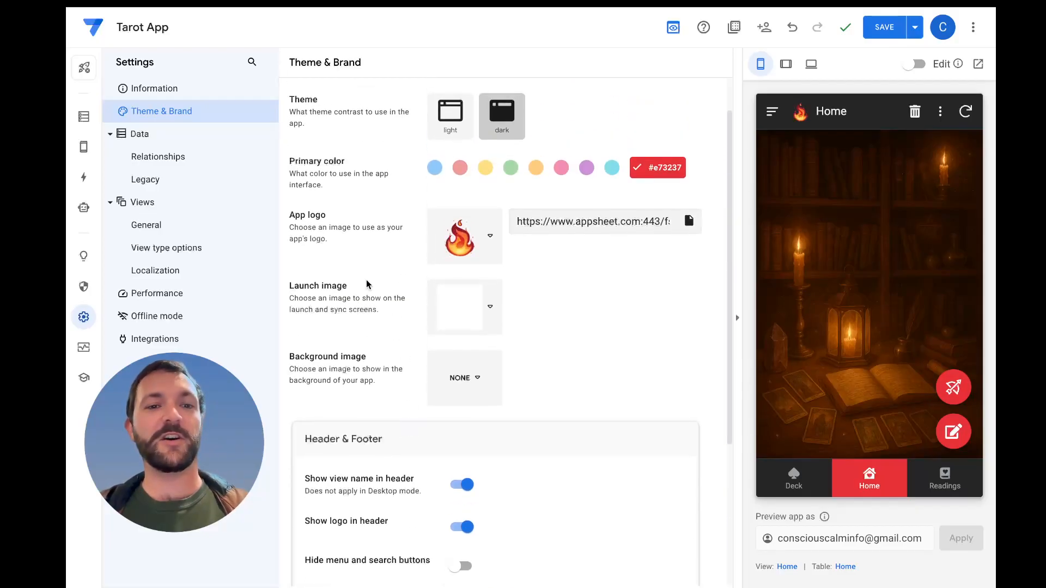
pyautogui.click(486, 320)
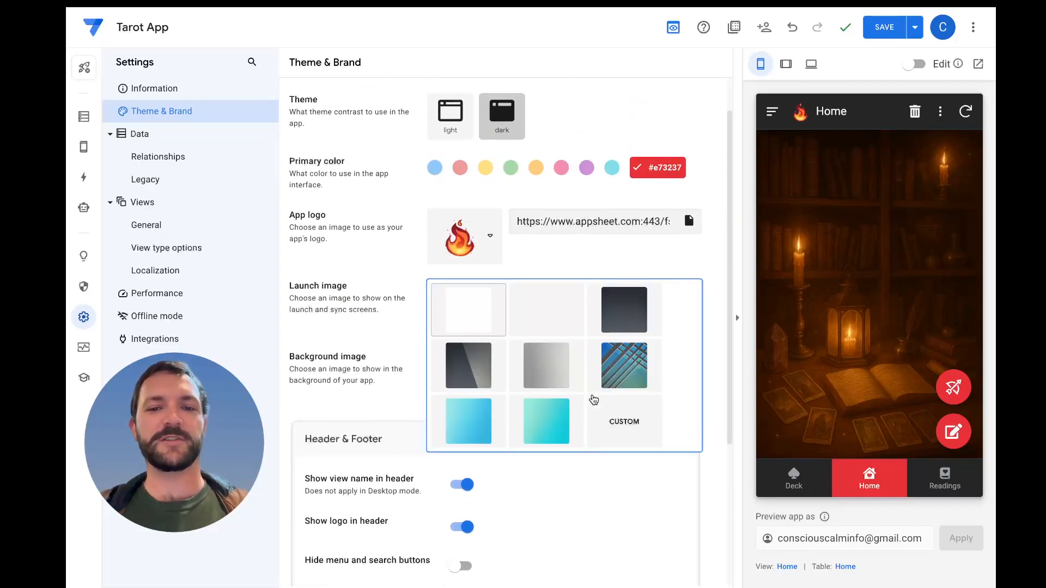
pyautogui.click(631, 424)
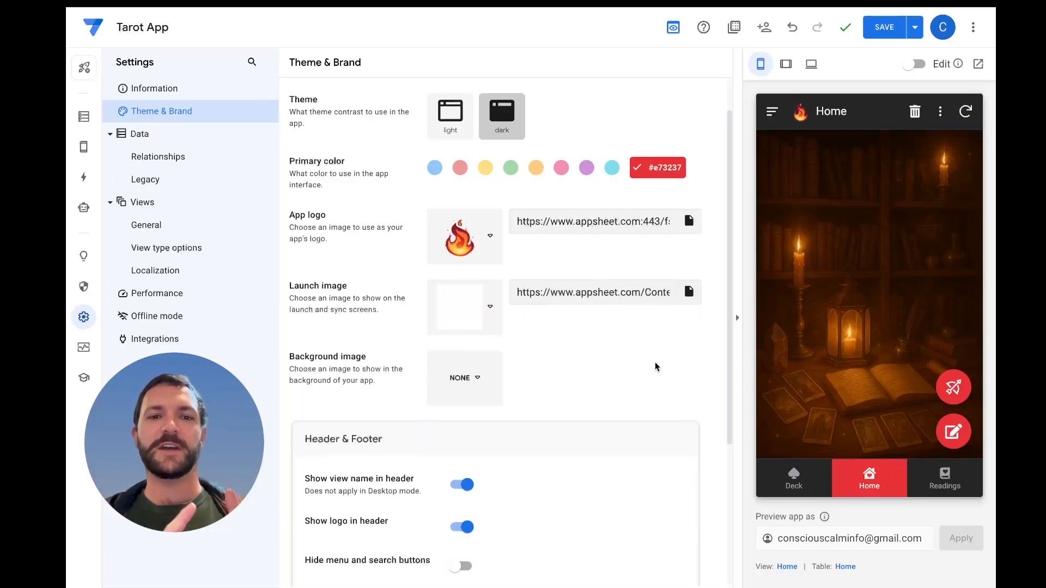
pyautogui.click(689, 292)
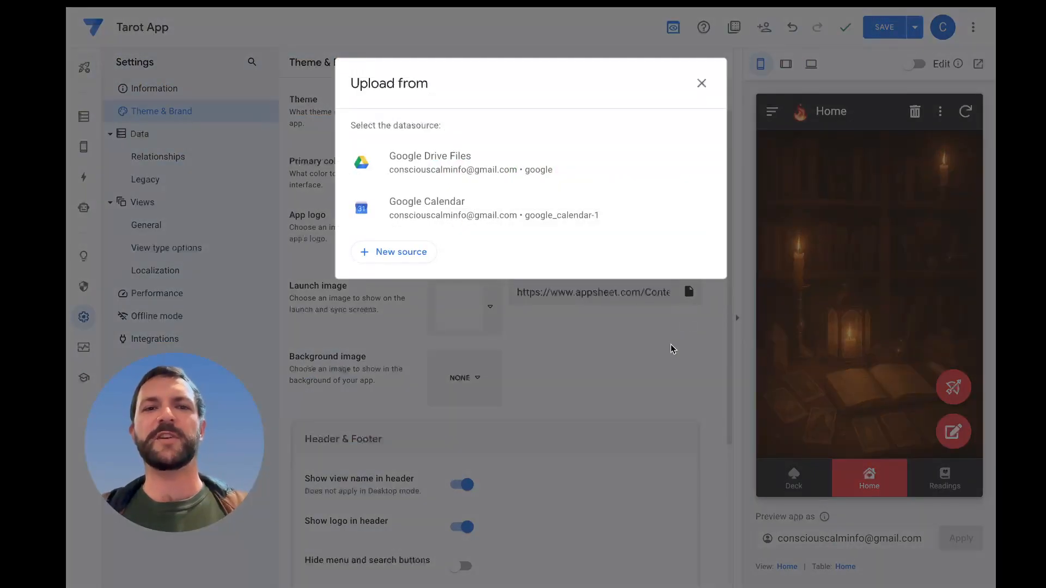
pyautogui.click(564, 161)
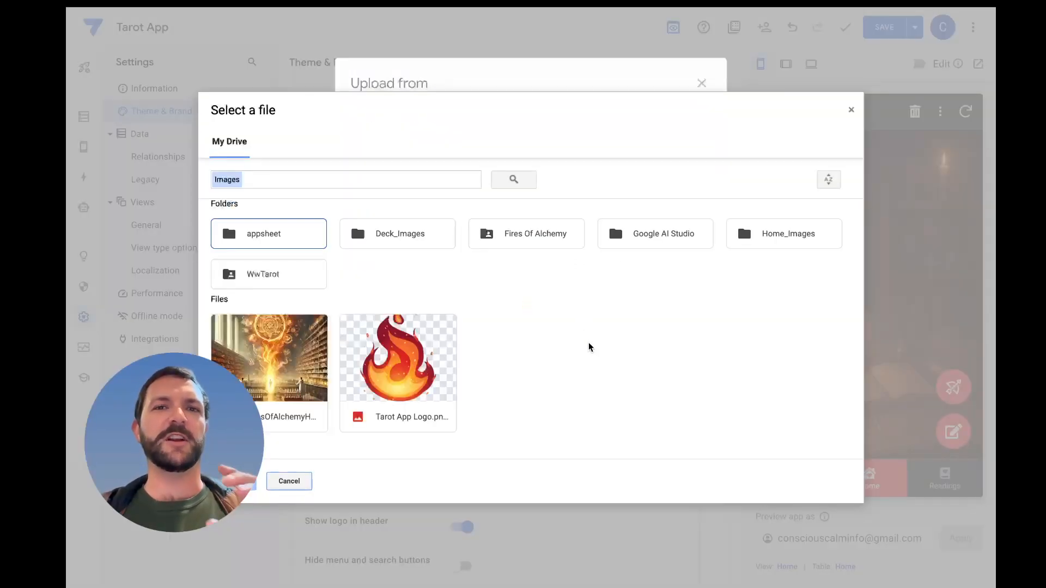
pyautogui.click(319, 373)
pyautogui.click(253, 483)
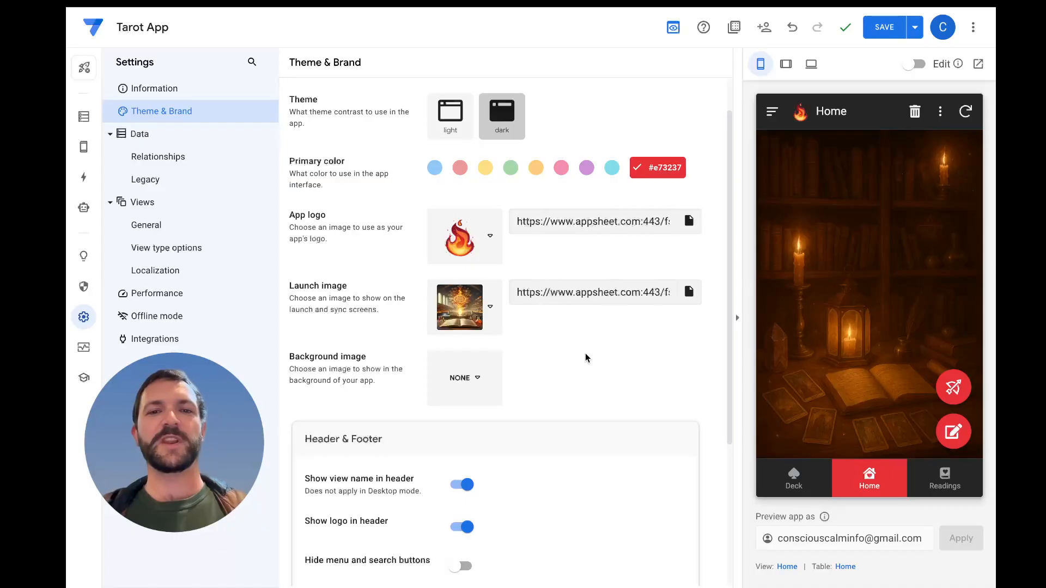
pyautogui.click(885, 27)
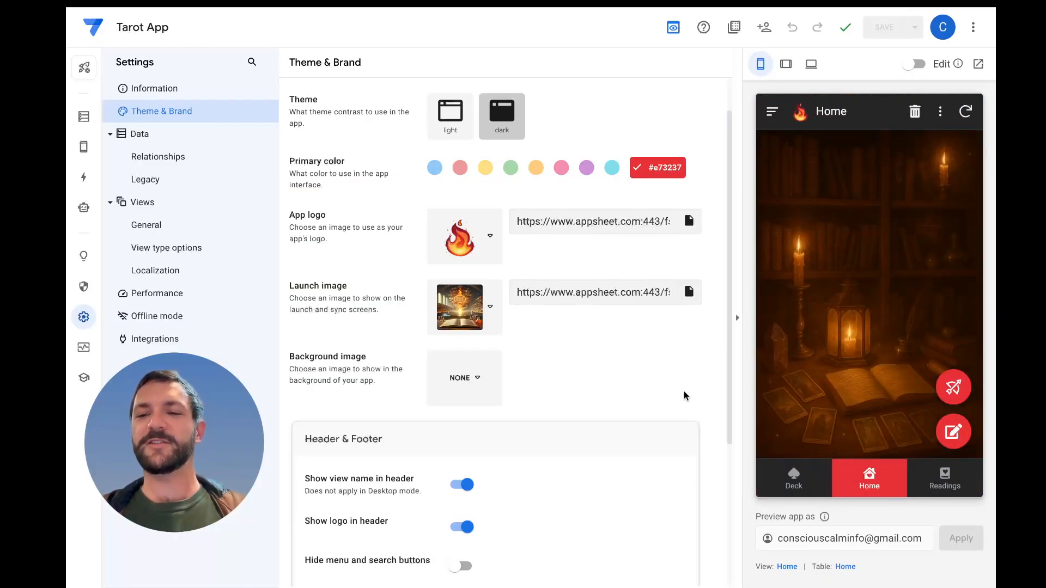
# Bring up The Fool's card details in the app preview and examine the title below the picture
pyautogui.scroll(-5, 626, 362)
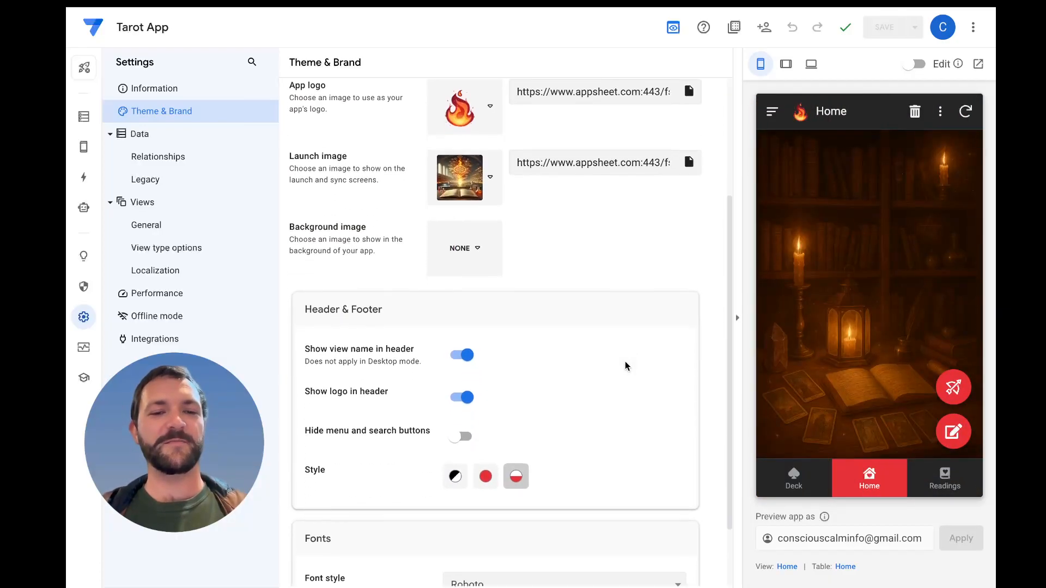
pyautogui.scroll(6, 626, 362)
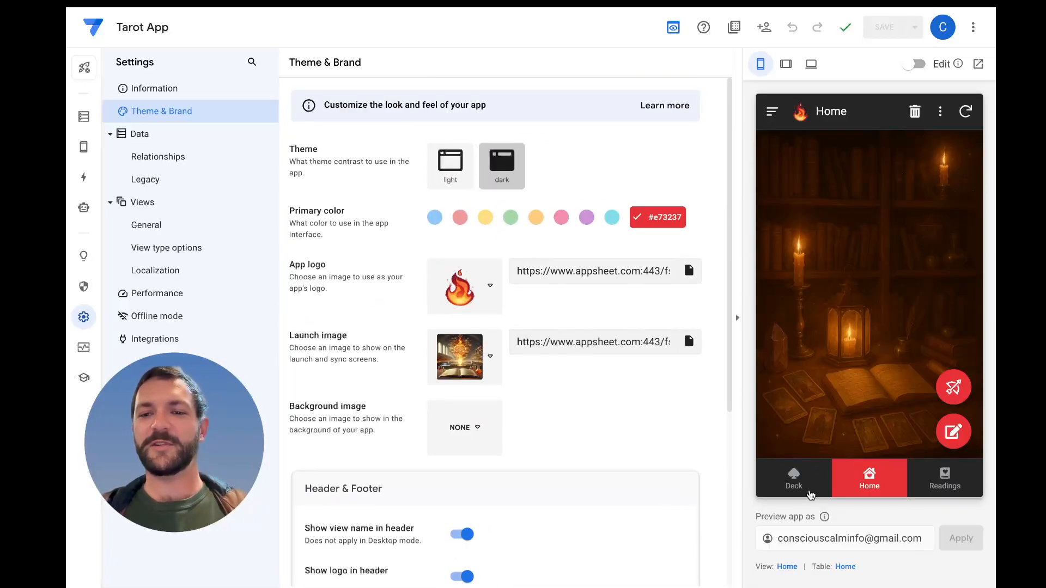
pyautogui.click(810, 494)
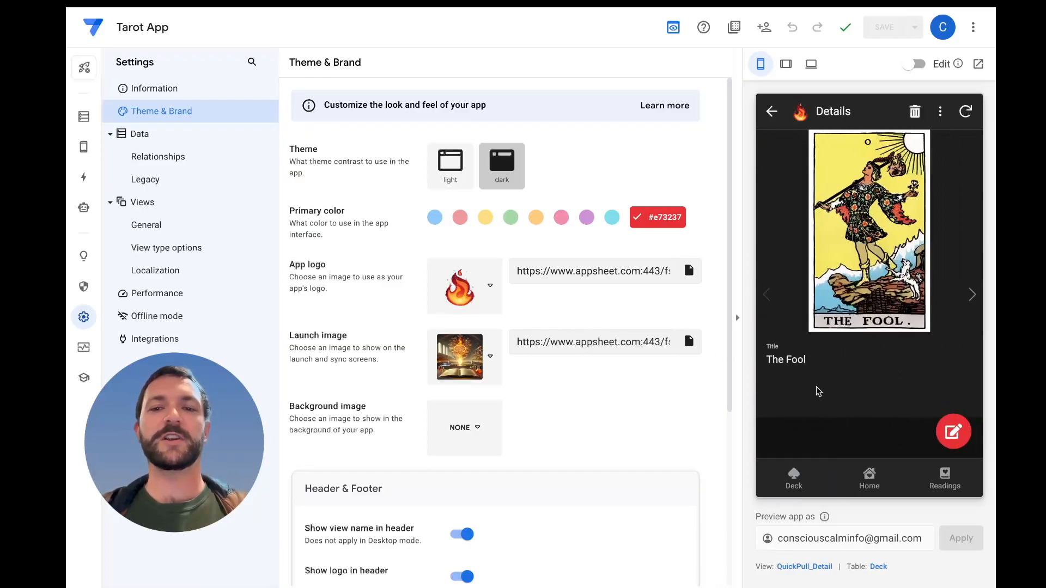
pyautogui.moveTo(809, 364); pyautogui.dragTo(768, 347)
pyautogui.click(808, 384)
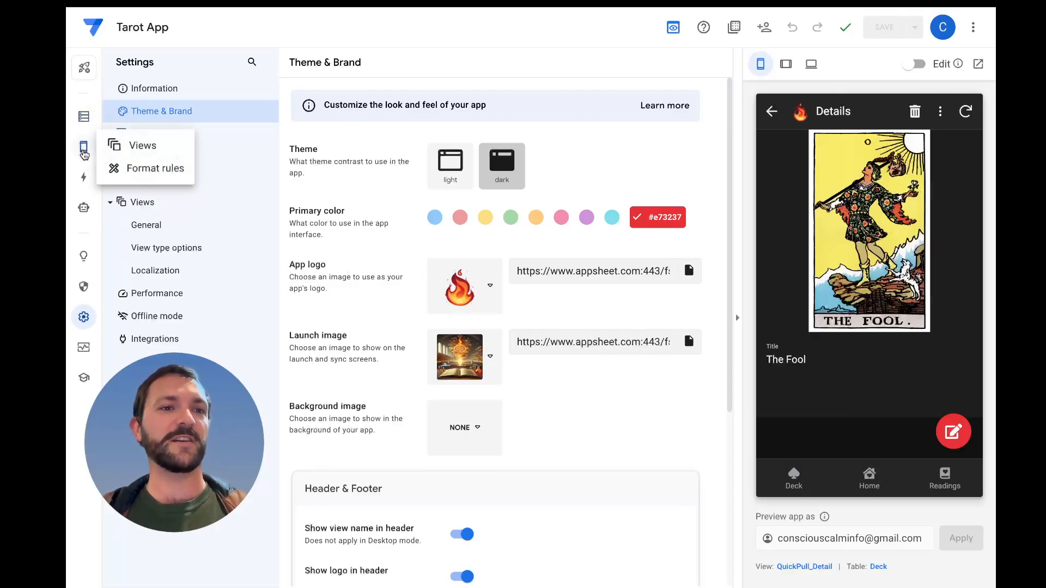
# Open the settings of the QuickPull_Detail reference view
pyautogui.click(83, 147)
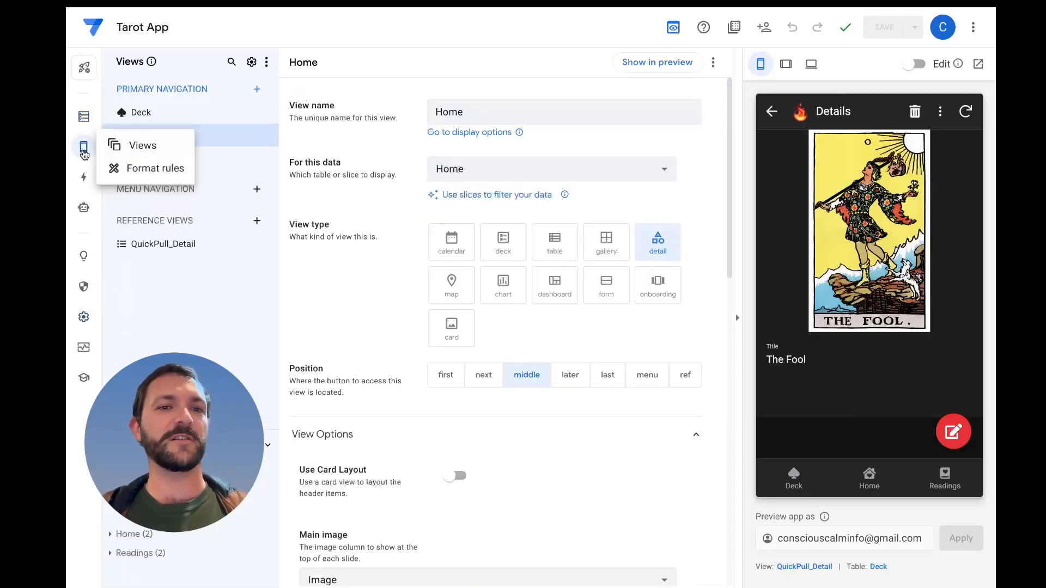
pyautogui.click(174, 250)
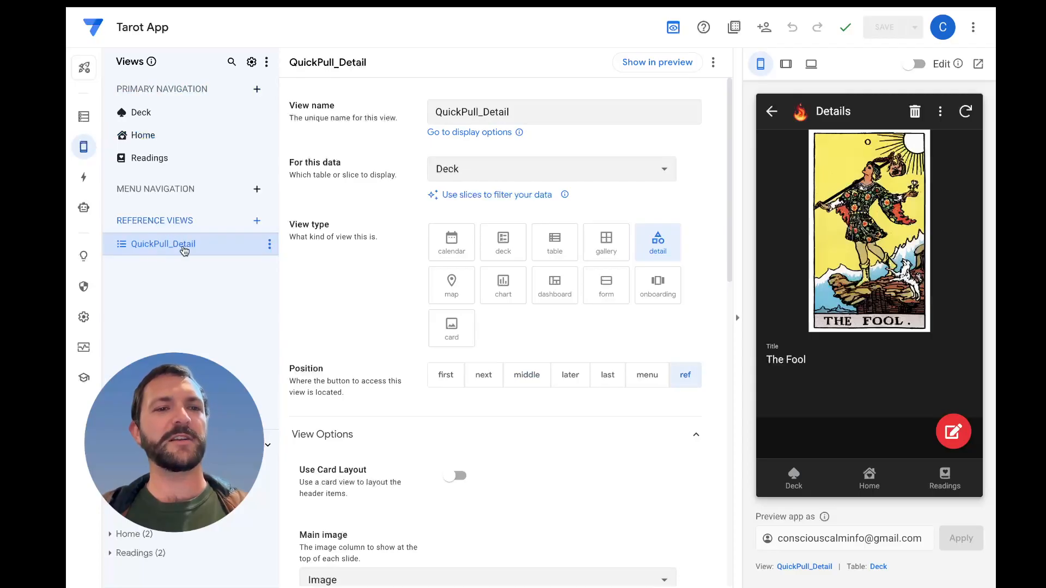
pyautogui.click(270, 246)
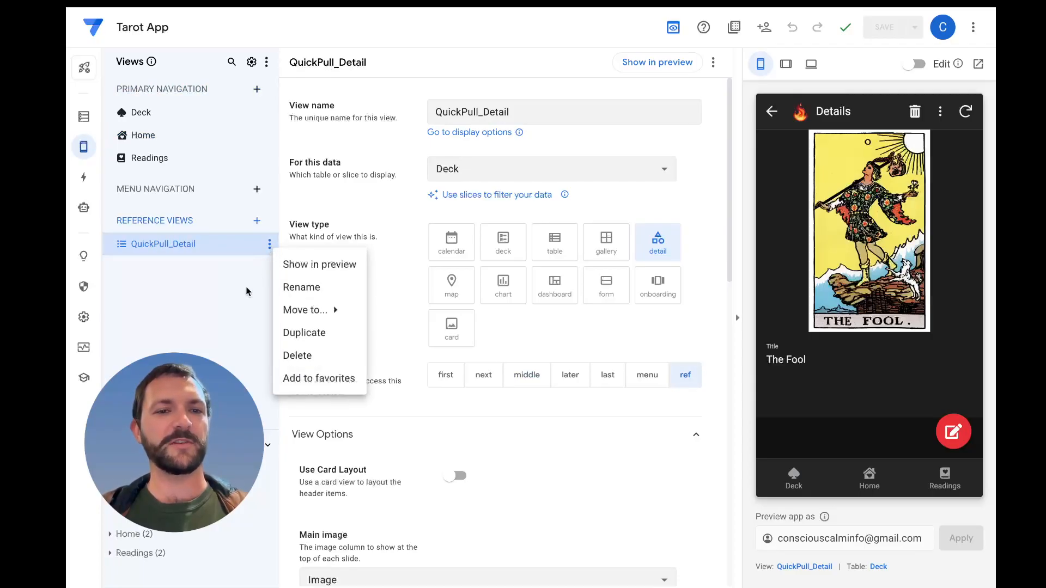
pyautogui.click(257, 298)
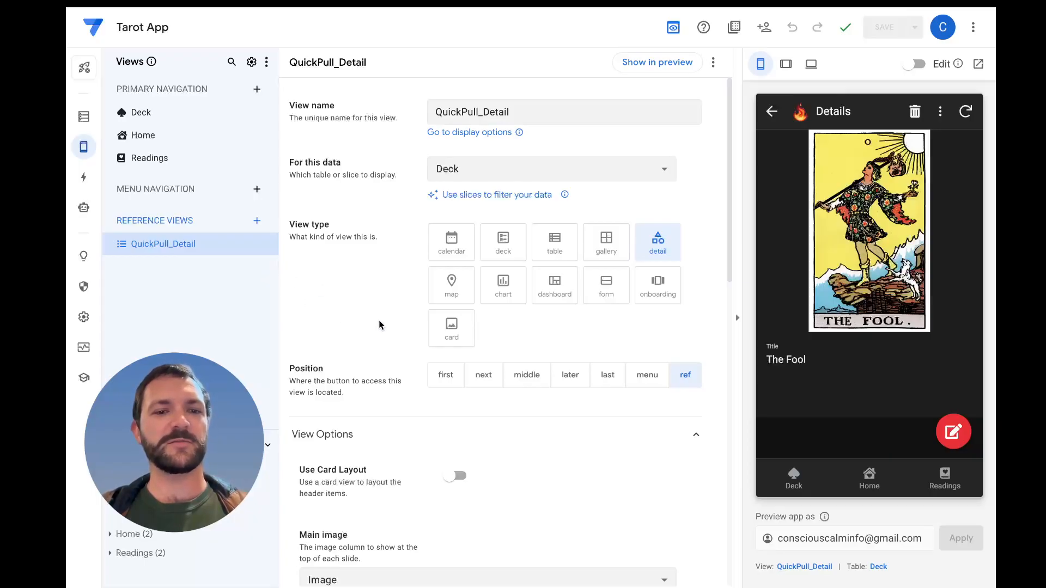
# Examine the QuickPull_Detail view's options, including column order, image style, Display and Behavior settings
pyautogui.scroll(-2, 378, 322)
pyautogui.scroll(-5, 379, 323)
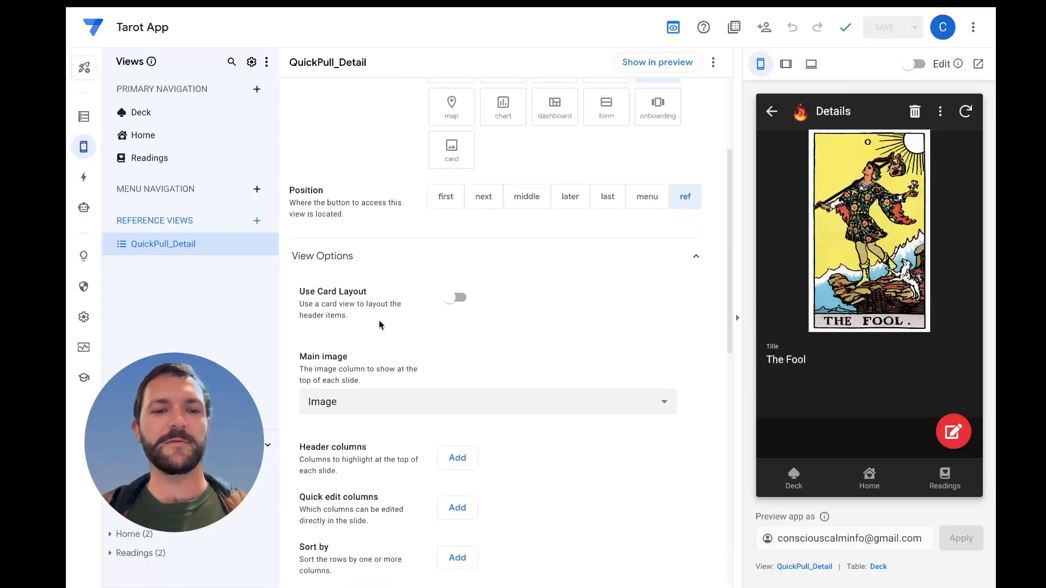
pyautogui.scroll(-3, 379, 325)
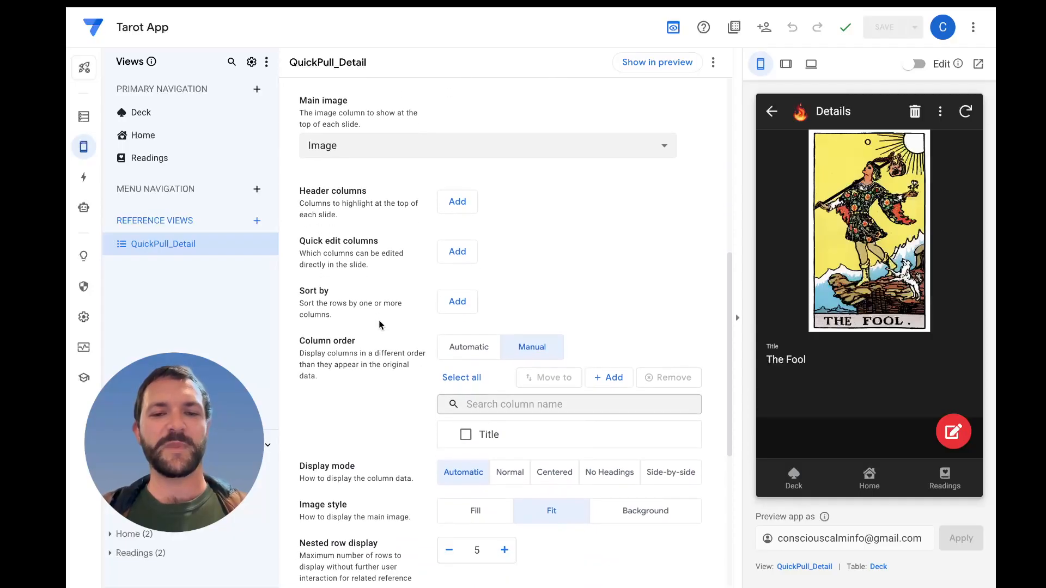
pyautogui.scroll(-3, 379, 325)
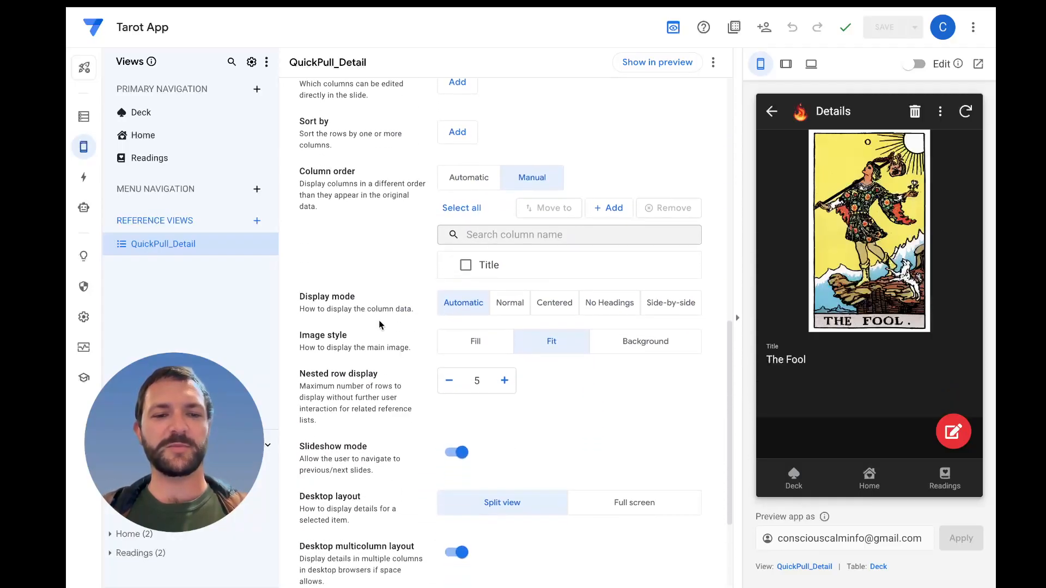
pyautogui.scroll(-1, 379, 325)
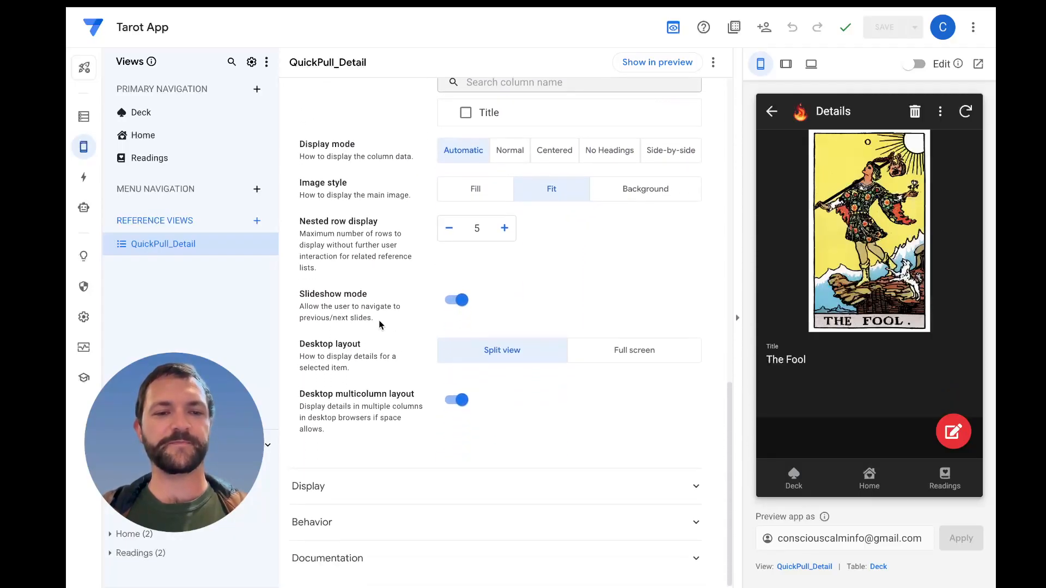
pyautogui.click(381, 502)
pyautogui.scroll(-5, 388, 436)
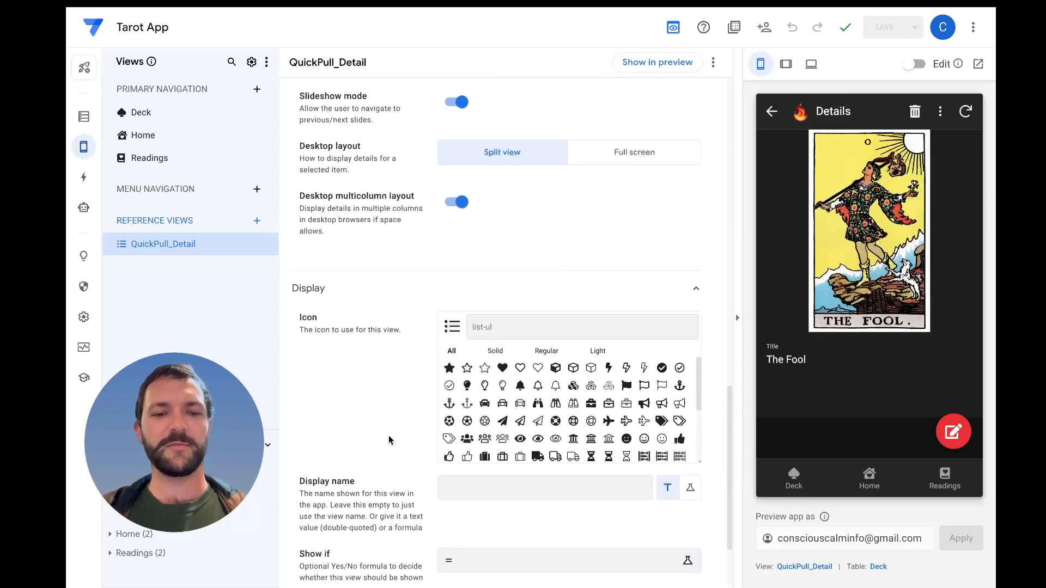
pyautogui.click(376, 524)
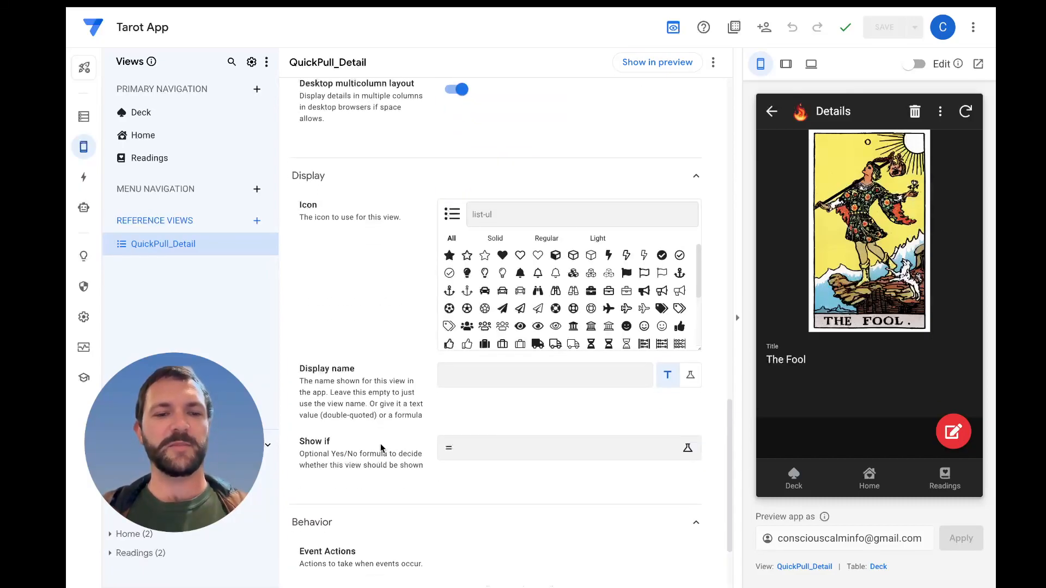
pyautogui.scroll(-2, 381, 447)
pyautogui.scroll(1, 358, 389)
pyautogui.scroll(-1, 357, 381)
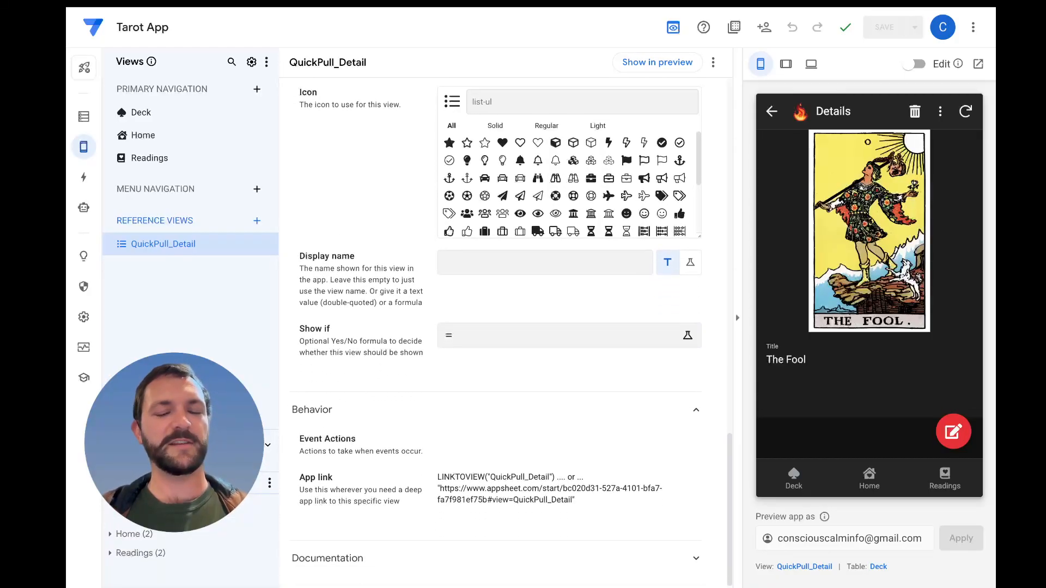
# Try adding the system-generated Deck_Detail view to the favorites, and remove it from there again
pyautogui.click(147, 483)
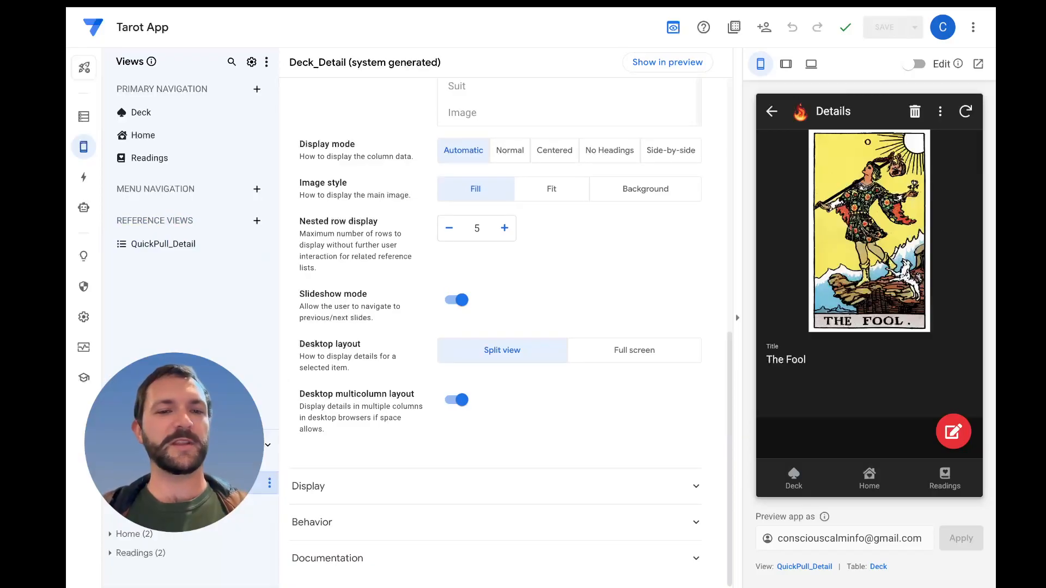
pyautogui.click(269, 486)
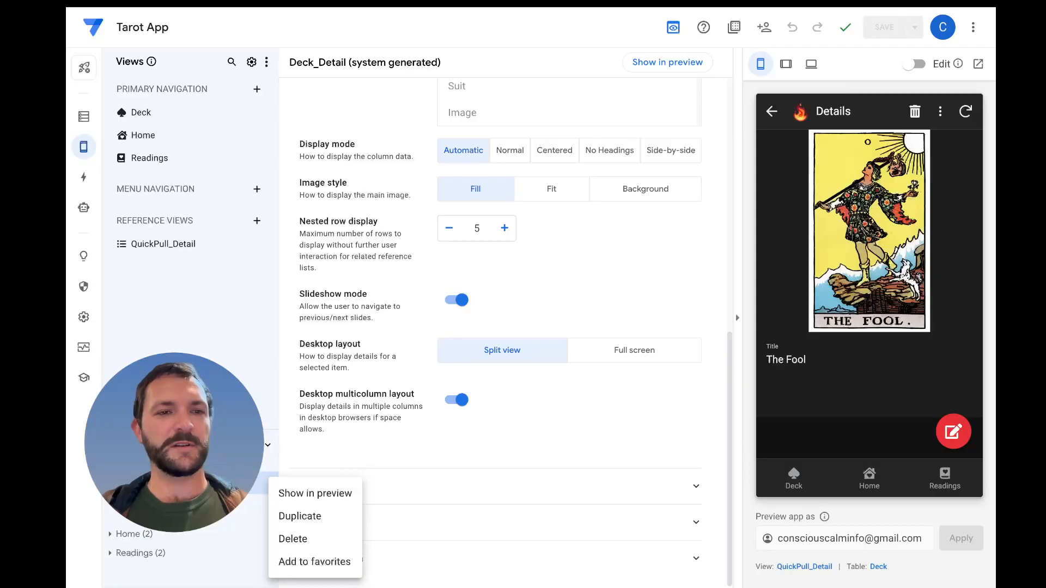
pyautogui.click(304, 561)
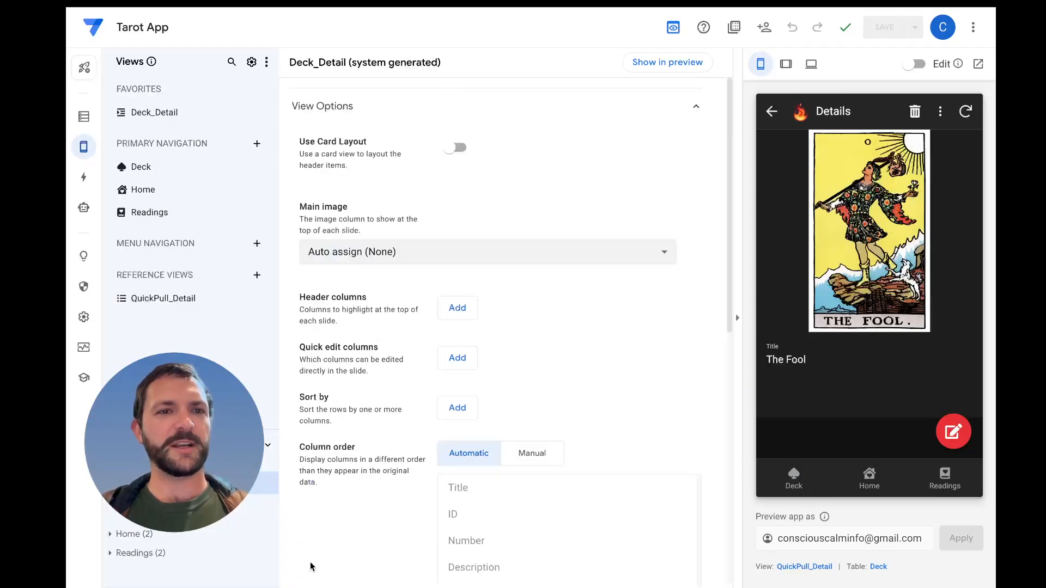
pyautogui.click(267, 113)
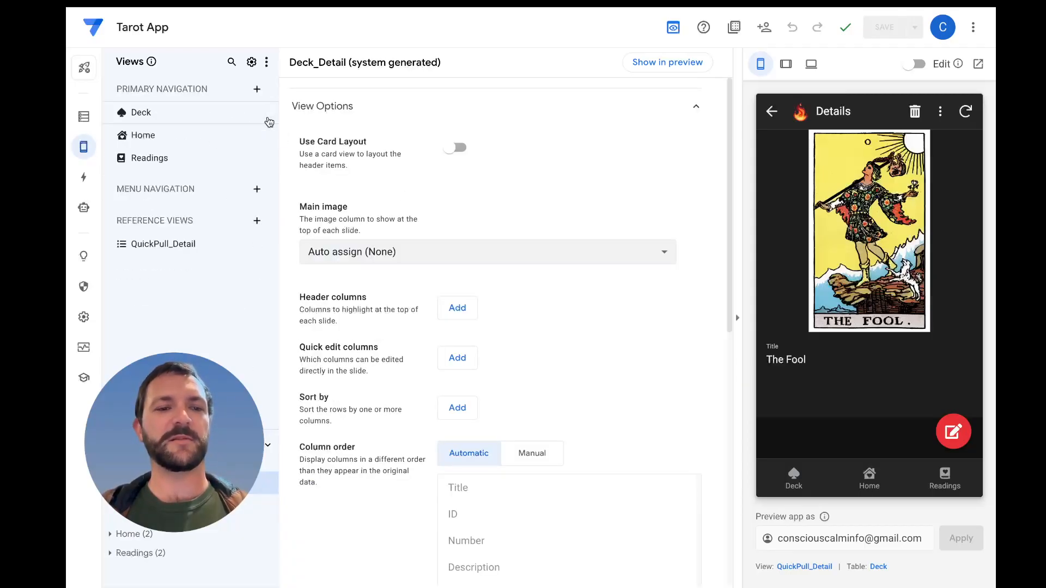
# Examine the app-wide general view settings, including starting view, mobile framework, desktop design and image input options
pyautogui.click(252, 62)
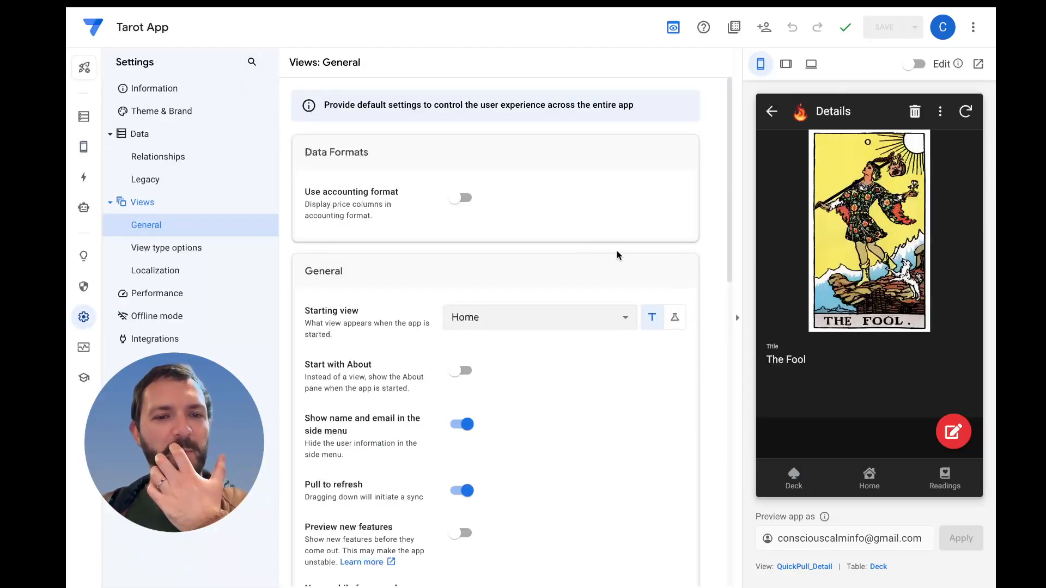
pyautogui.scroll(-1, 617, 253)
pyautogui.scroll(-2, 617, 255)
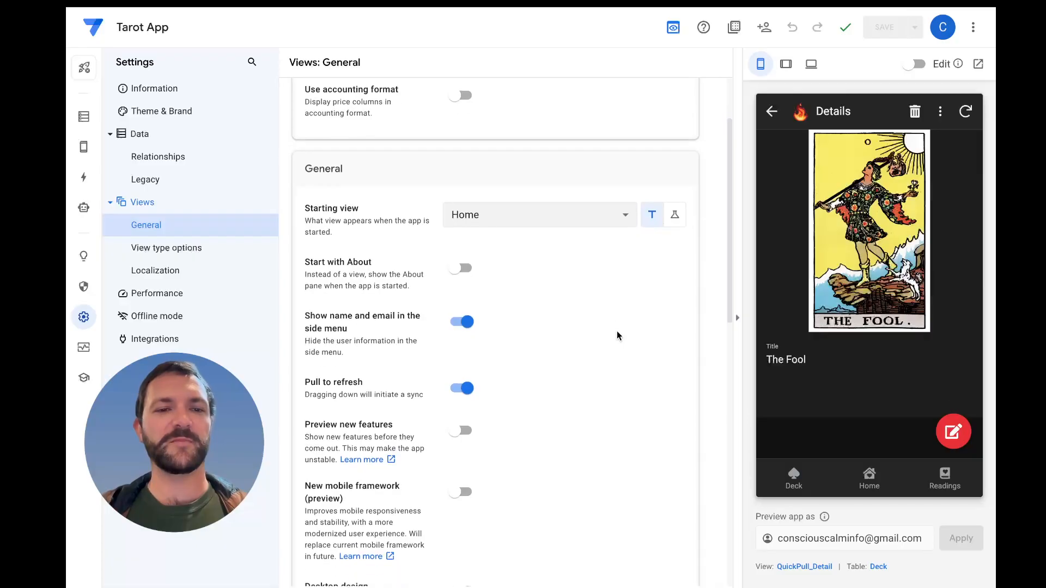
pyautogui.scroll(-2, 618, 333)
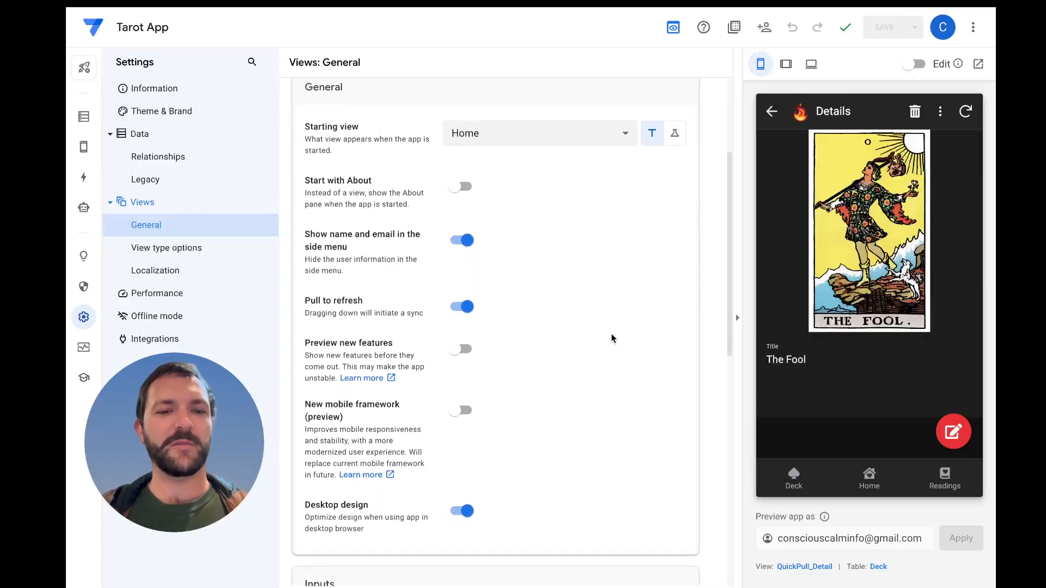
pyautogui.scroll(-1, 508, 382)
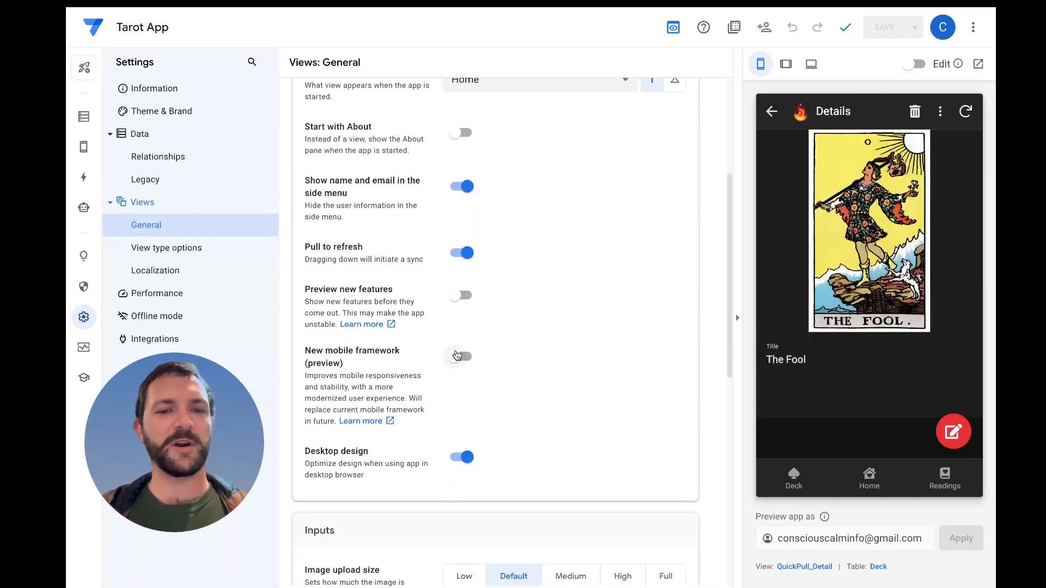
pyautogui.scroll(-2, 527, 395)
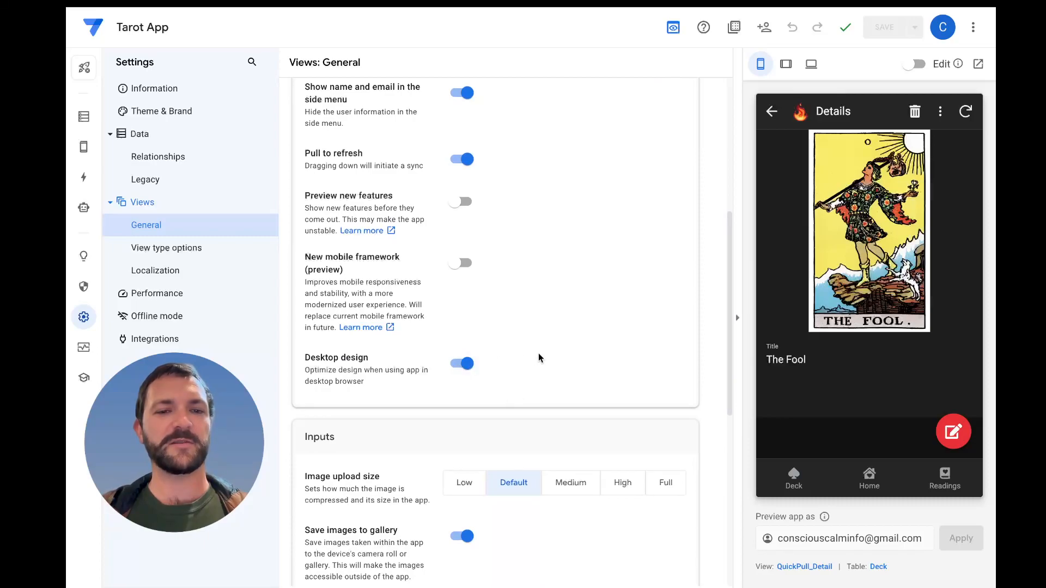
pyautogui.scroll(-1, 531, 357)
pyautogui.scroll(-1, 542, 357)
pyautogui.scroll(-2, 577, 346)
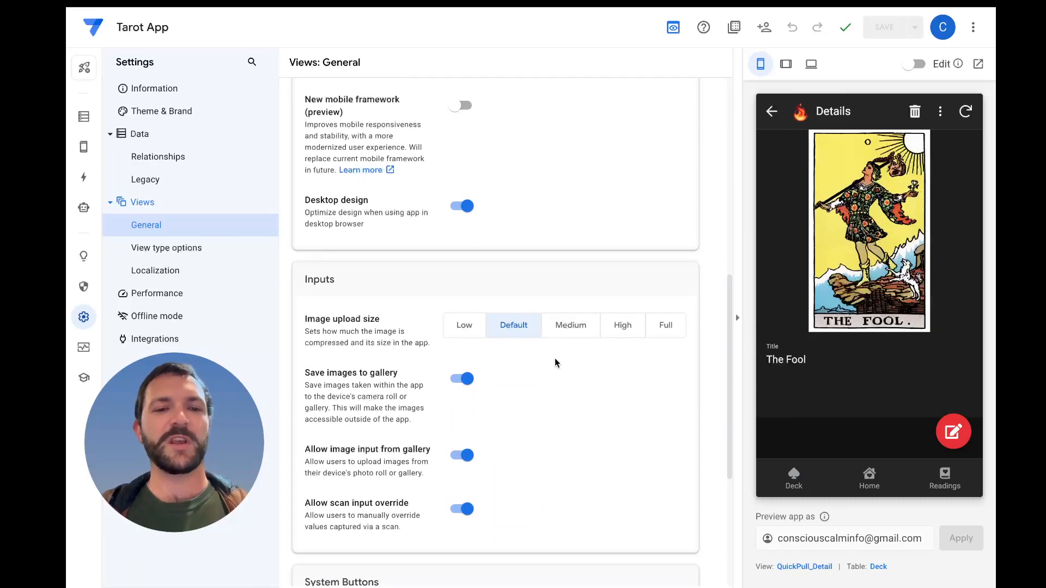
pyautogui.scroll(-1, 566, 376)
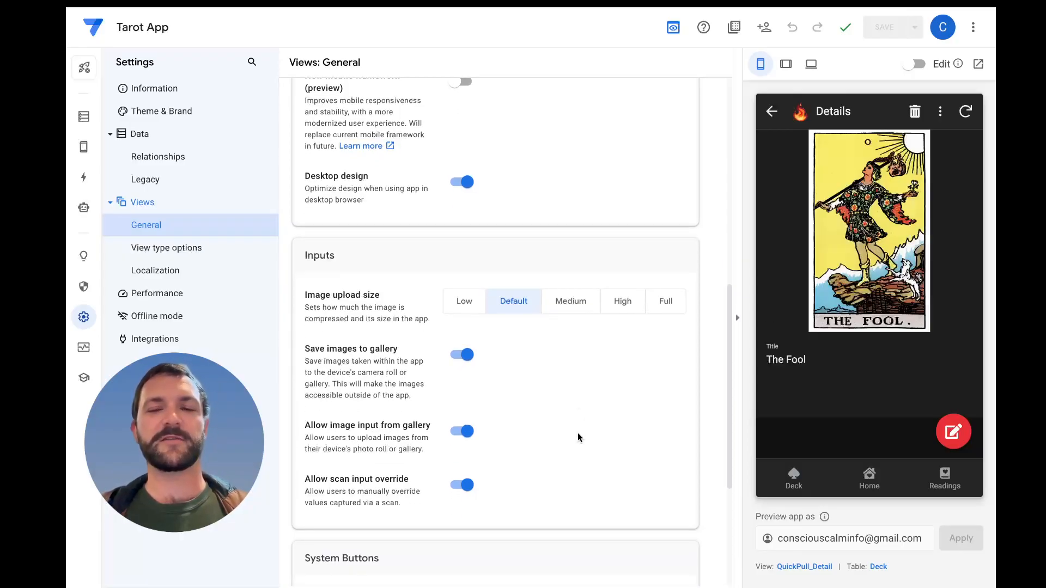
# Inspect The Fool's card picture enlarged in the app preview, and return to the card's details
pyautogui.click(872, 252)
pyautogui.click(839, 113)
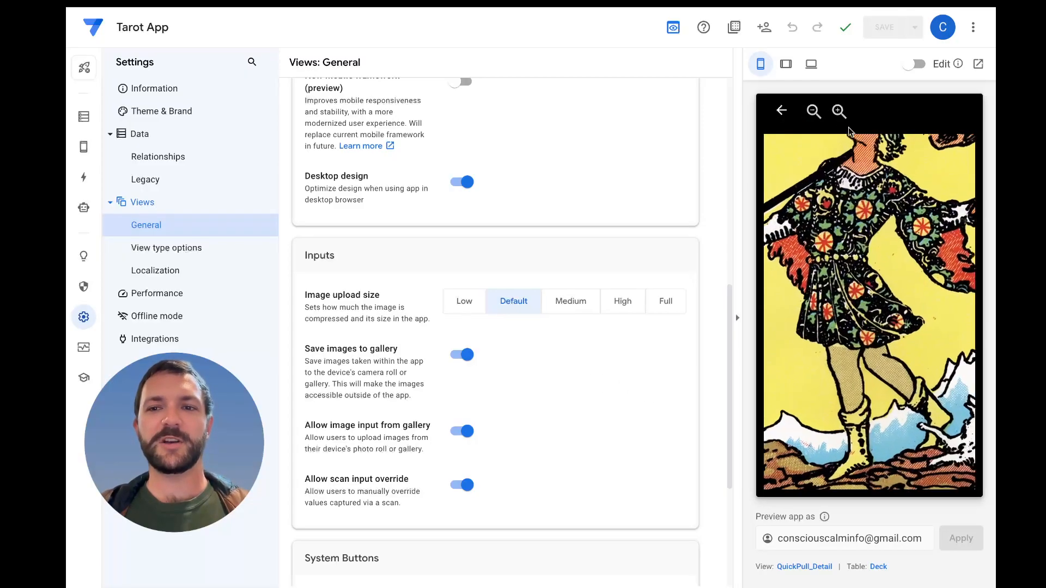
pyautogui.click(840, 112)
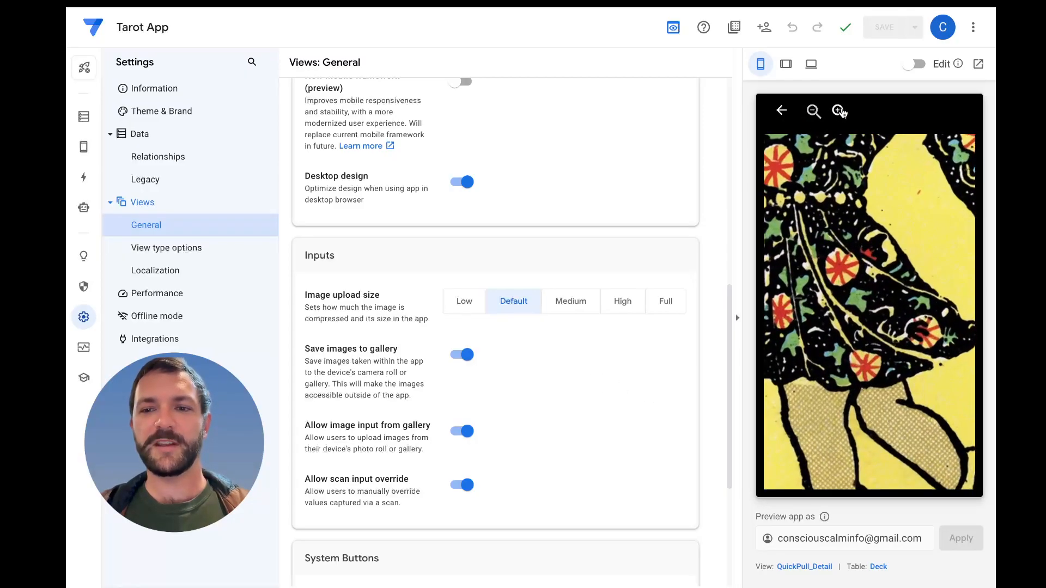
pyautogui.moveTo(831, 335); pyautogui.dragTo(920, 314)
pyautogui.moveTo(866, 281)
pyautogui.mouseDown()
pyautogui.moveTo(911, 328)
pyautogui.moveTo(881, 306)
pyautogui.mouseUp()
pyautogui.moveTo(835, 216); pyautogui.dragTo(870, 261)
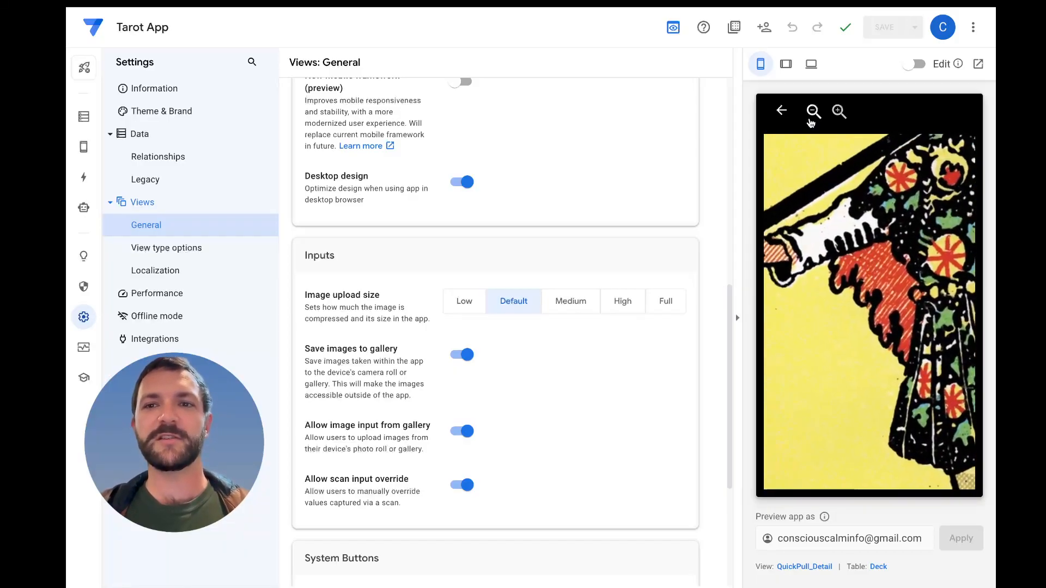
pyautogui.click(815, 112)
pyautogui.click(814, 111)
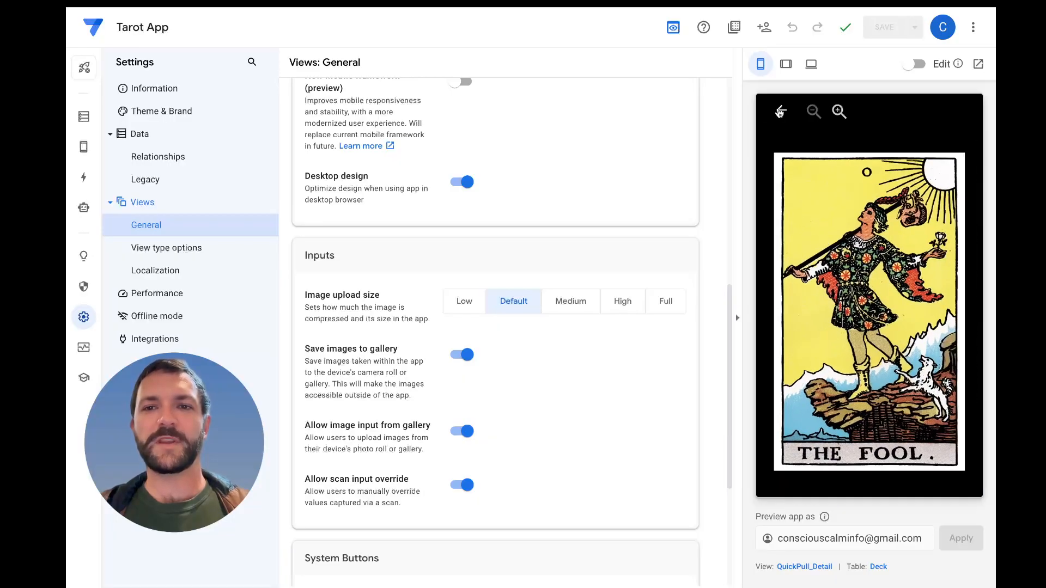
pyautogui.click(782, 111)
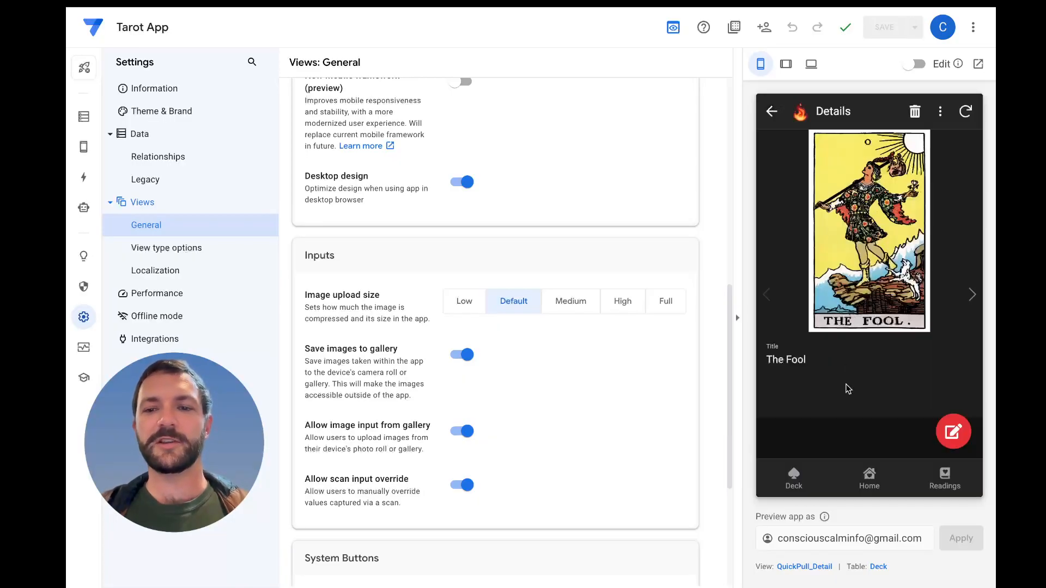
# Test the quick card pull twice from the previewed Home view, browse the following cards, and return to Home
pyautogui.click(869, 475)
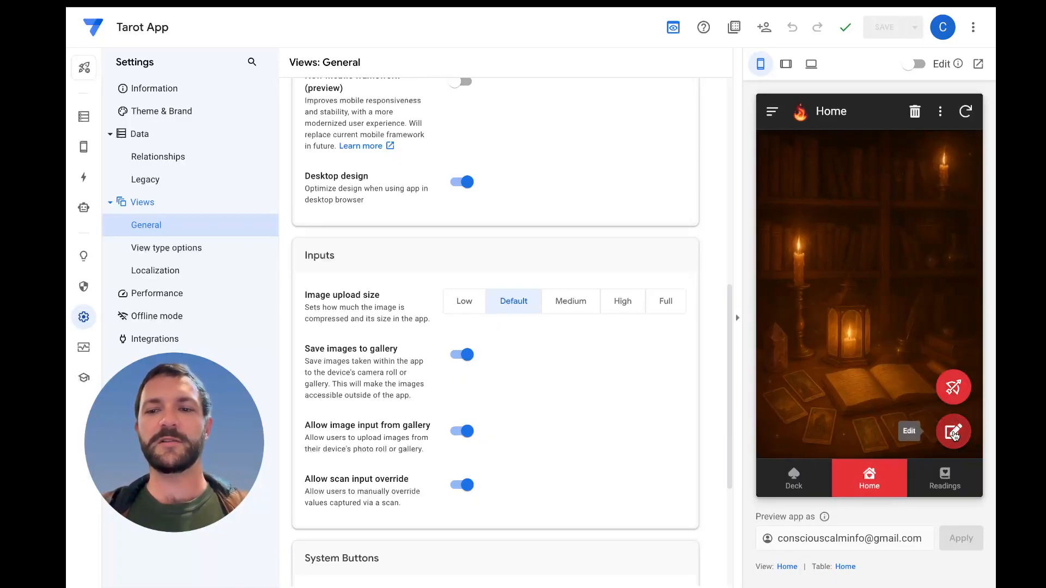
pyautogui.click(951, 386)
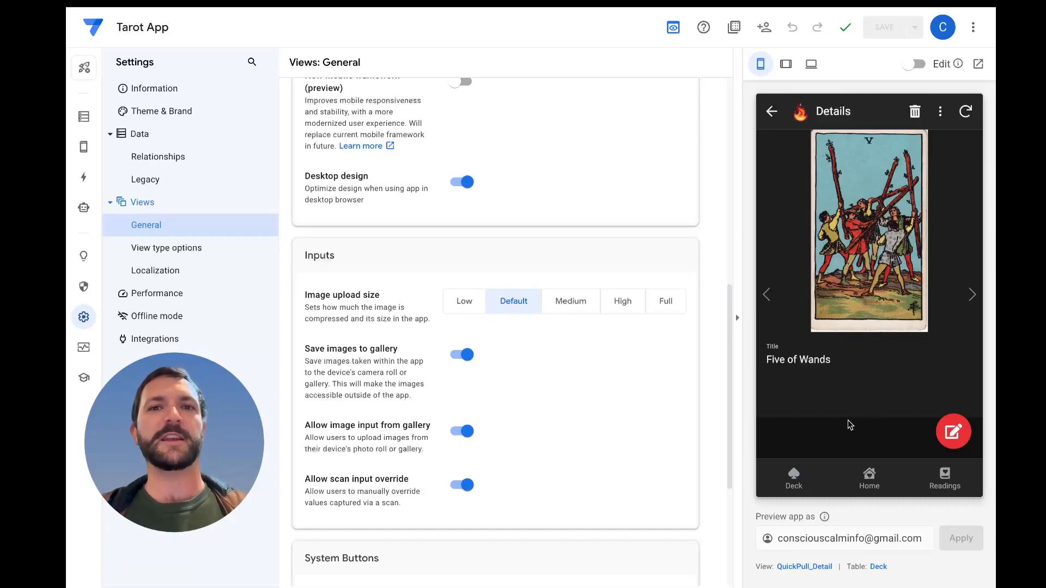
pyautogui.click(870, 474)
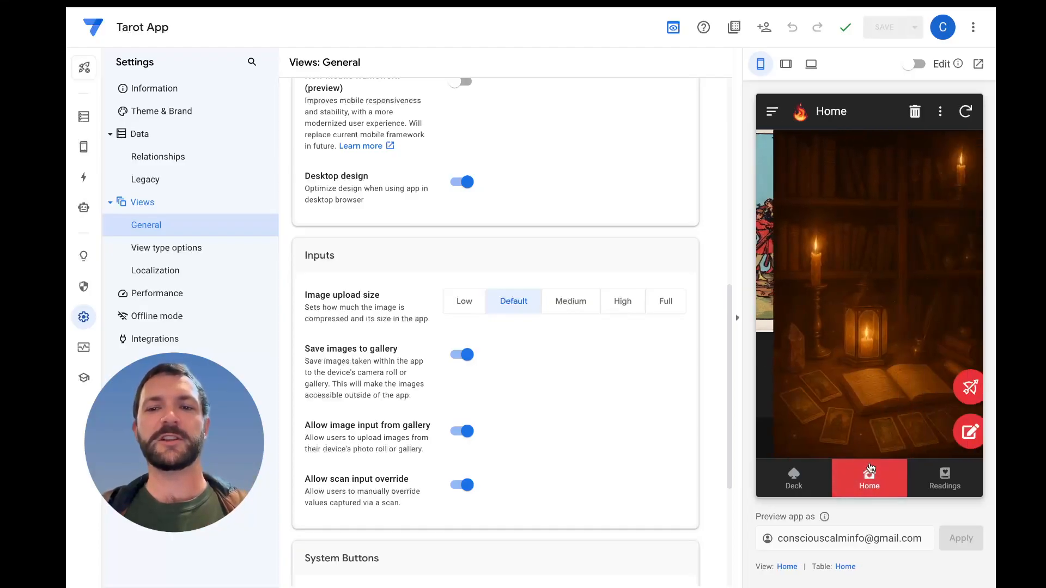
pyautogui.click(953, 389)
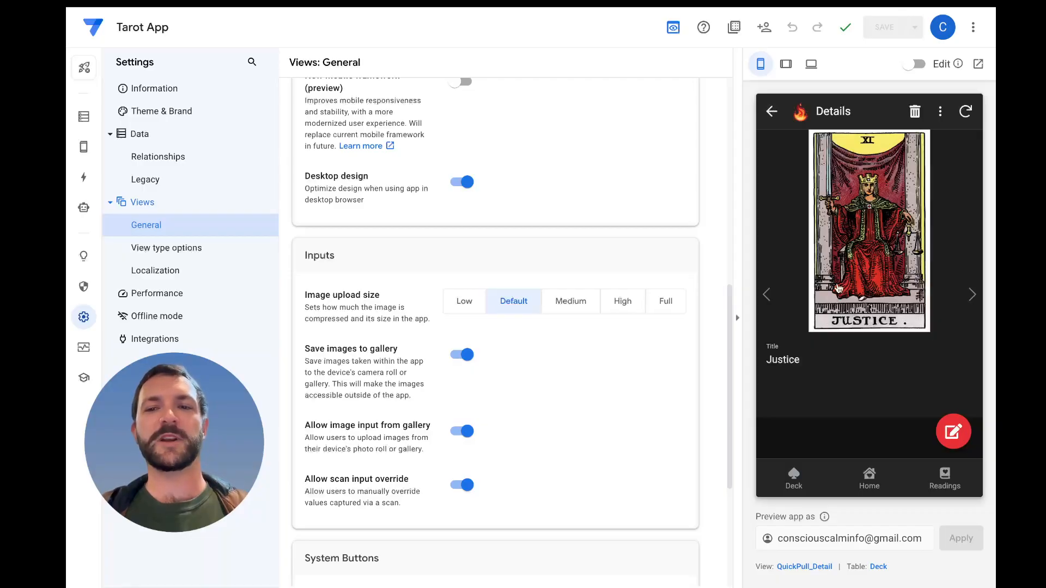
pyautogui.click(975, 313)
pyautogui.click(977, 302)
pyautogui.click(978, 301)
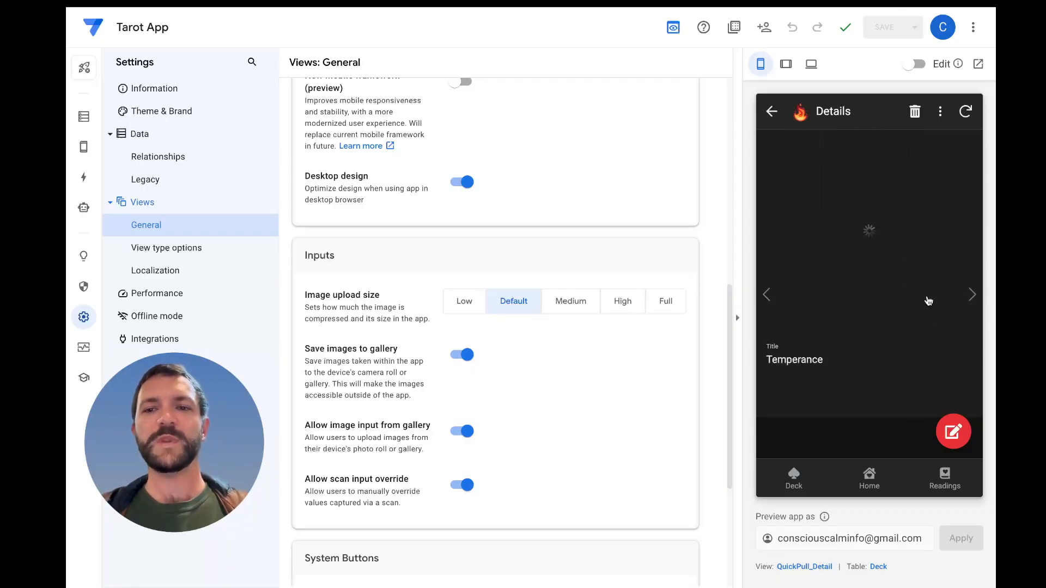
pyautogui.click(772, 111)
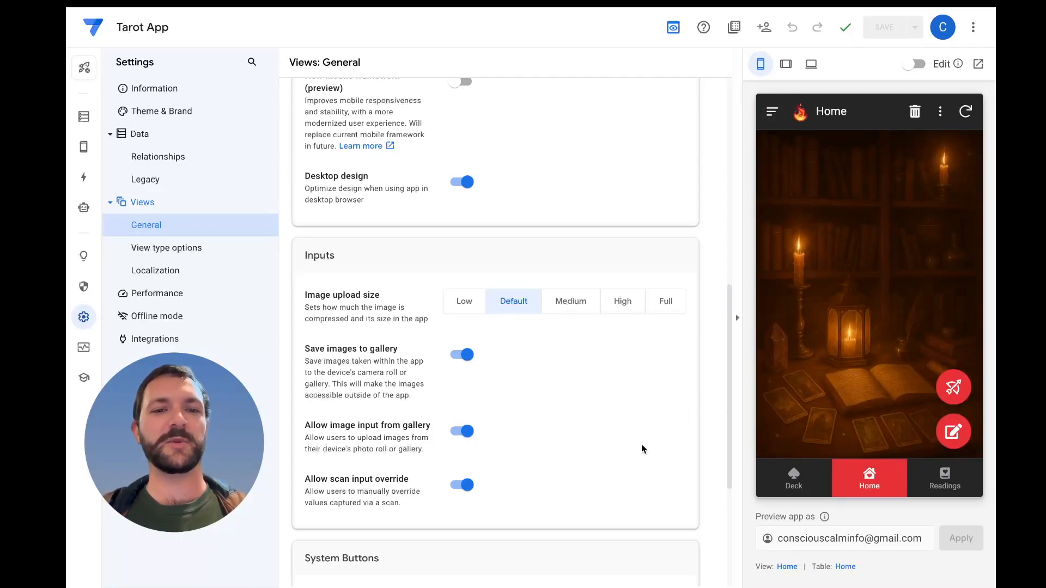
# Examine the System Buttons options in the general view settings
pyautogui.scroll(-4, 566, 400)
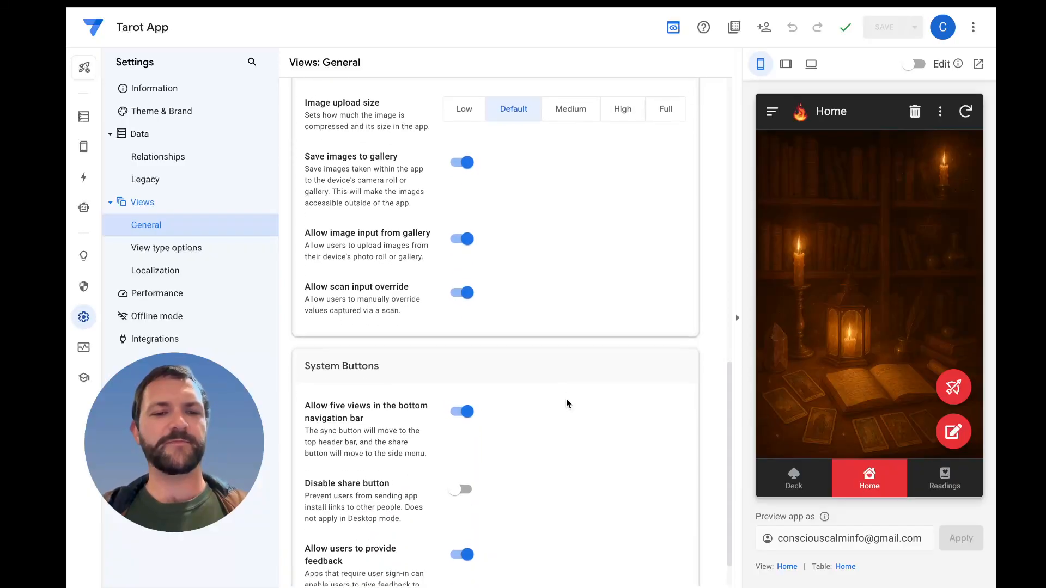
pyautogui.scroll(-1, 566, 403)
pyautogui.scroll(14, 566, 403)
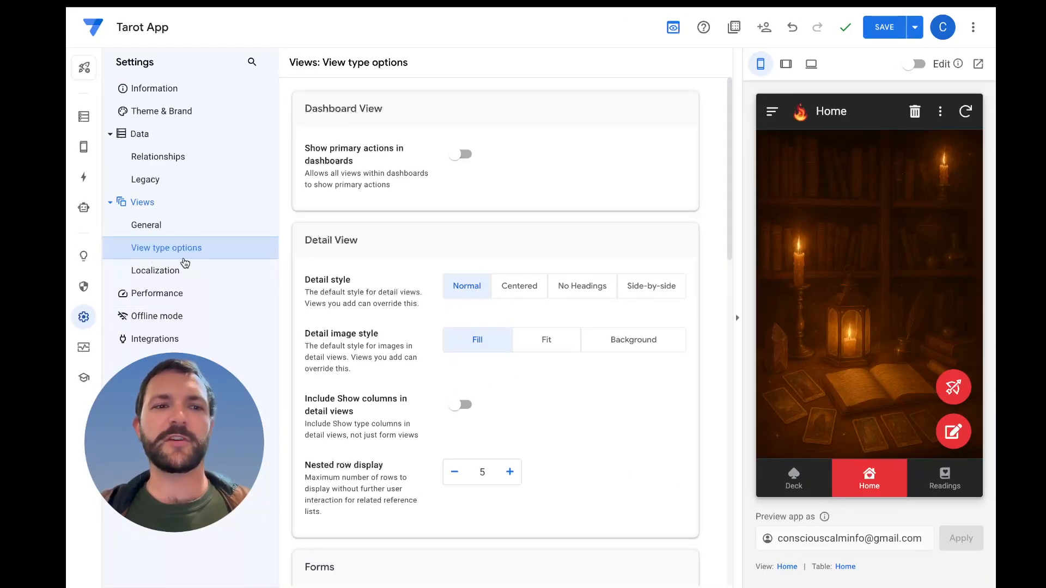
# Switch on Include Show columns in detail views in the Detail View options
pyautogui.scroll(-2, 414, 398)
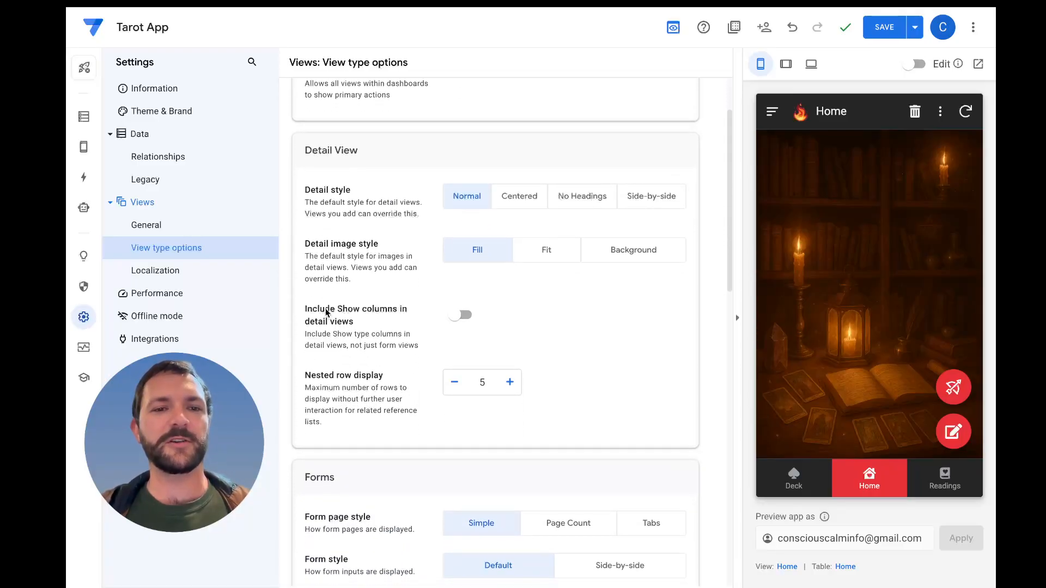
pyautogui.moveTo(355, 322); pyautogui.dragTo(316, 312)
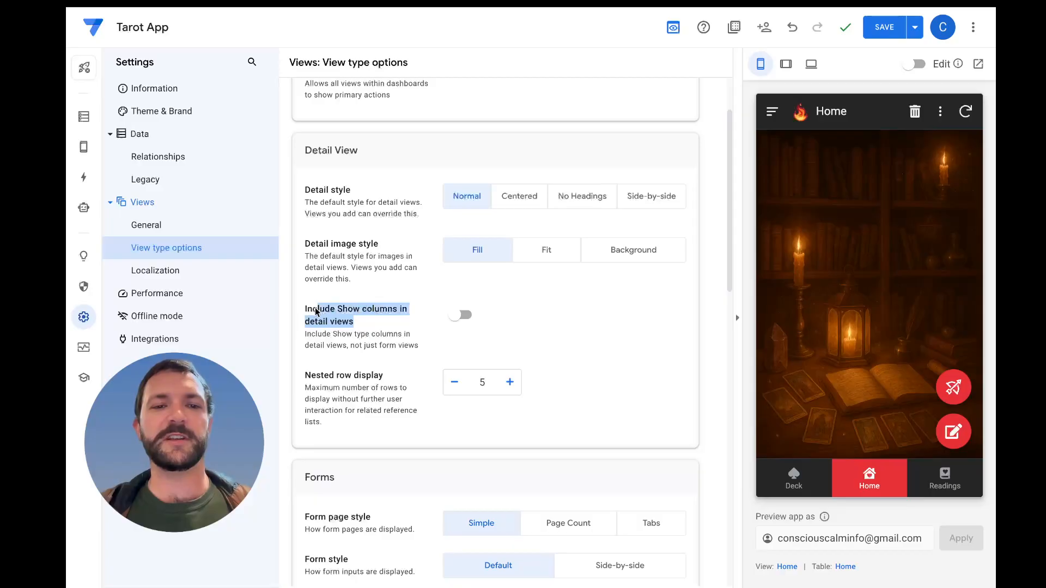
pyautogui.click(381, 327)
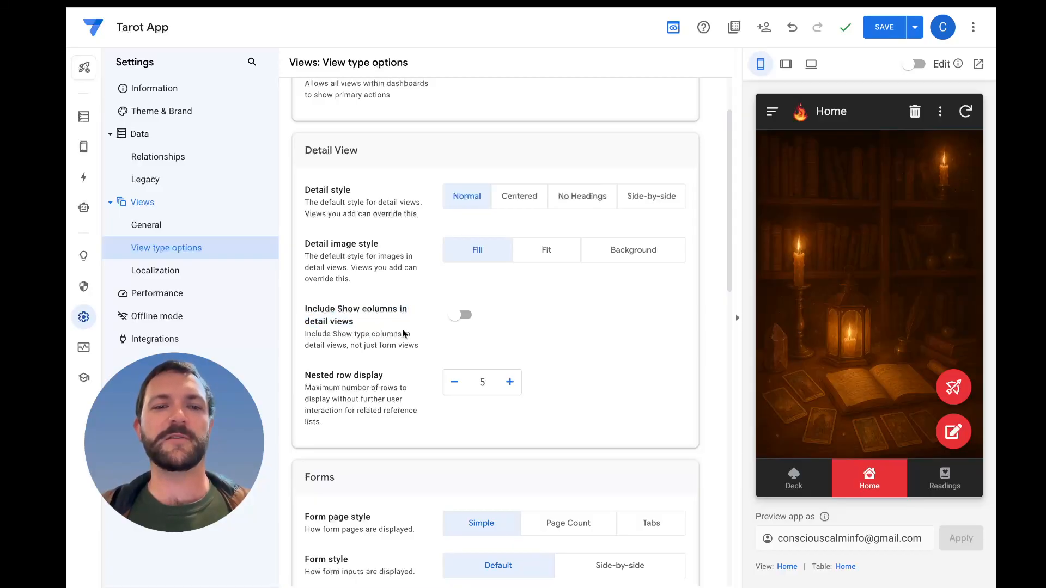
pyautogui.click(459, 316)
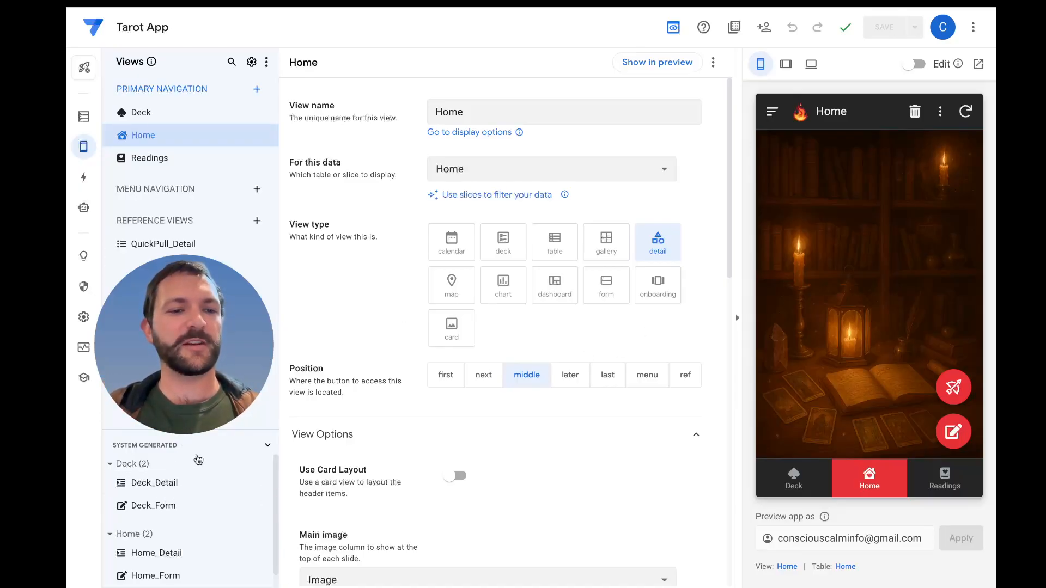
# Show the system-generated Deck_Detail view in the preview and examine The Fool's fields, especially its description
pyautogui.click(150, 490)
pyautogui.click(264, 485)
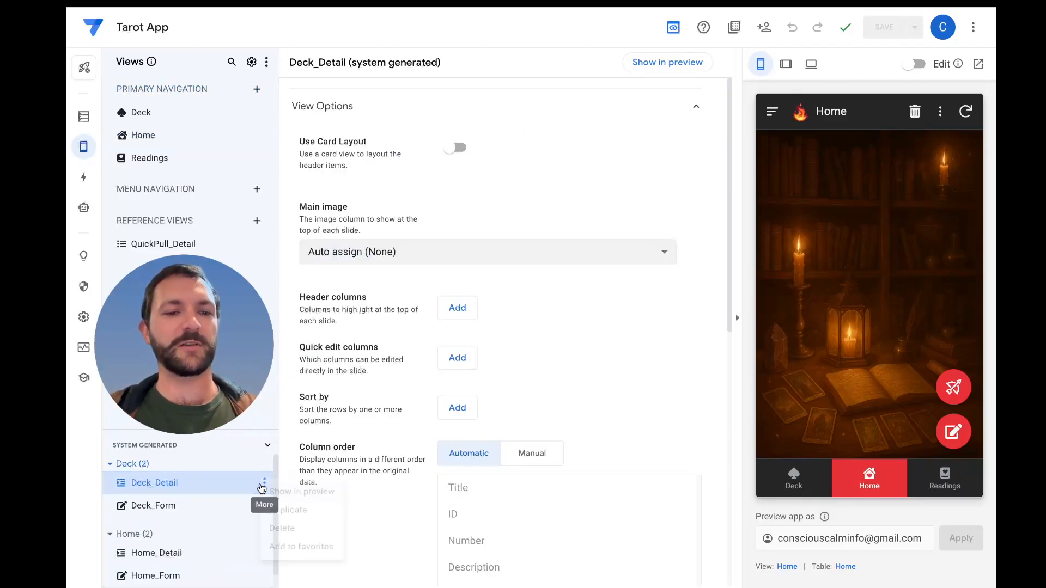
pyautogui.click(284, 494)
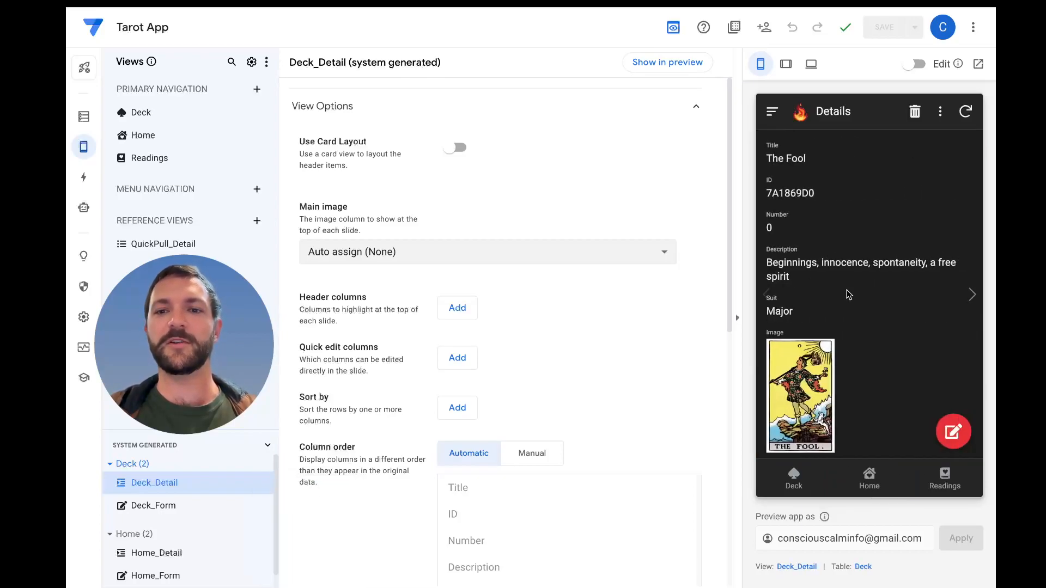
pyautogui.scroll(-1, 809, 250)
pyautogui.scroll(1, 809, 250)
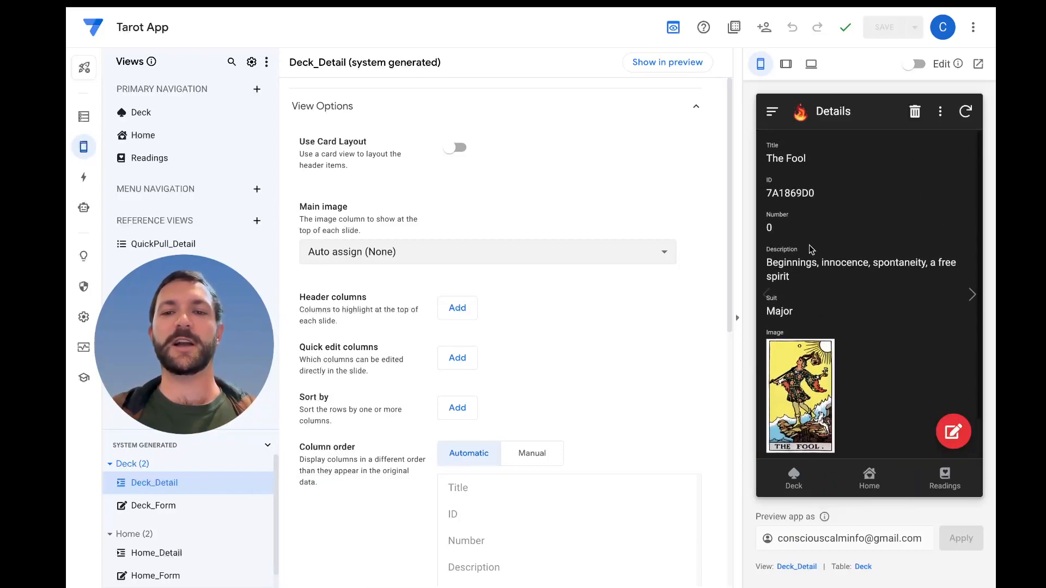
pyautogui.moveTo(799, 279); pyautogui.dragTo(783, 249)
pyautogui.click(807, 217)
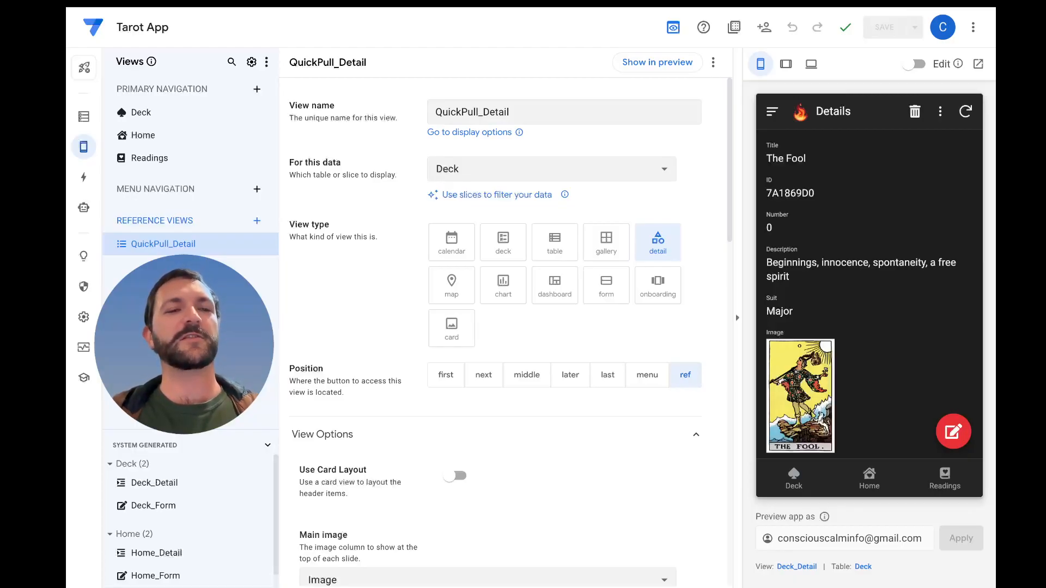
# Duplicate the system-generated Deck_Detail view, rename the copy Deck_Detail_Default, and save the app
pyautogui.click(152, 485)
pyautogui.click(265, 483)
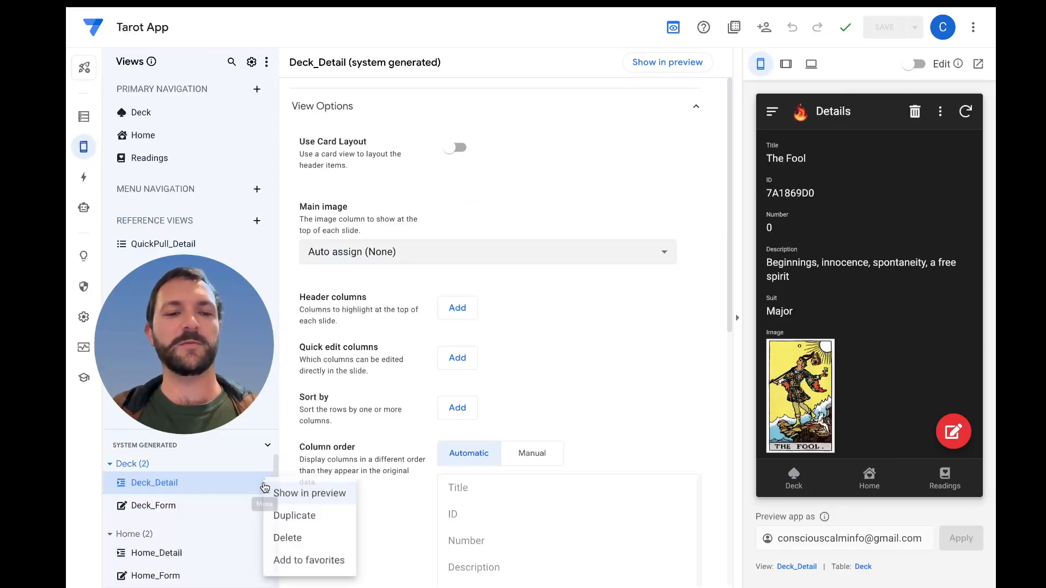
pyautogui.click(283, 516)
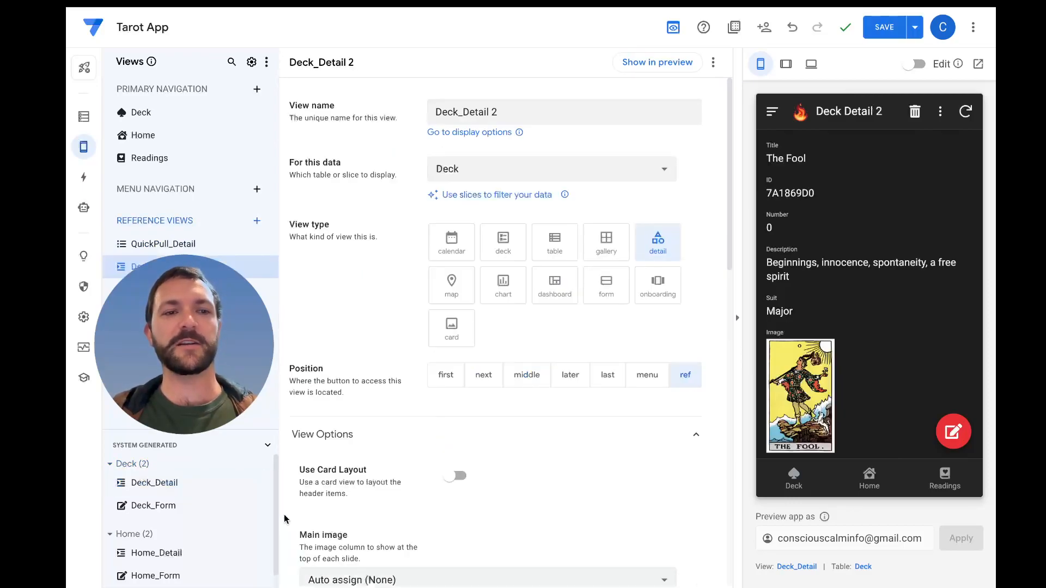
pyautogui.doubleClick(158, 267)
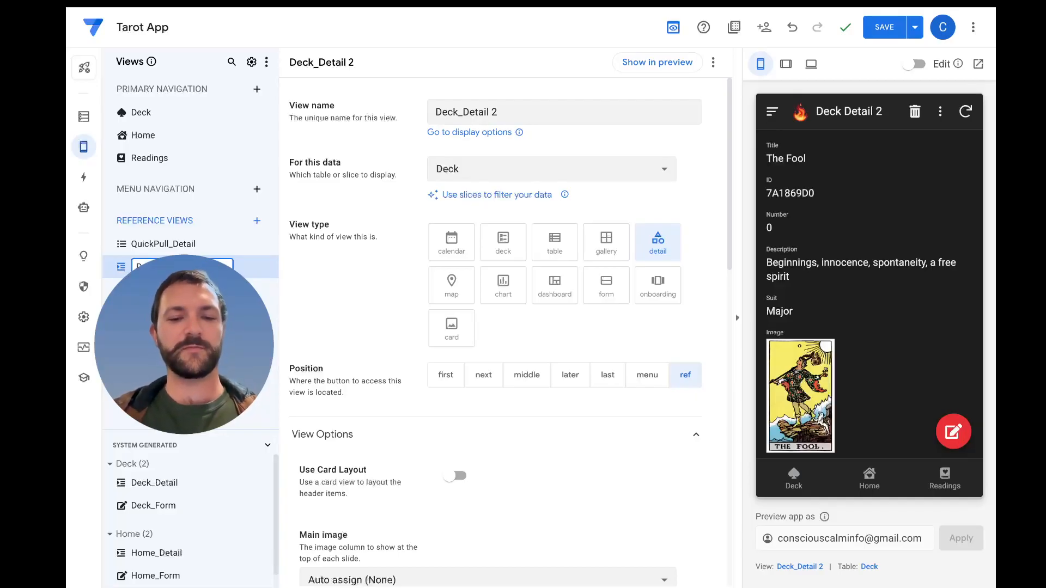
pyautogui.press('Return')
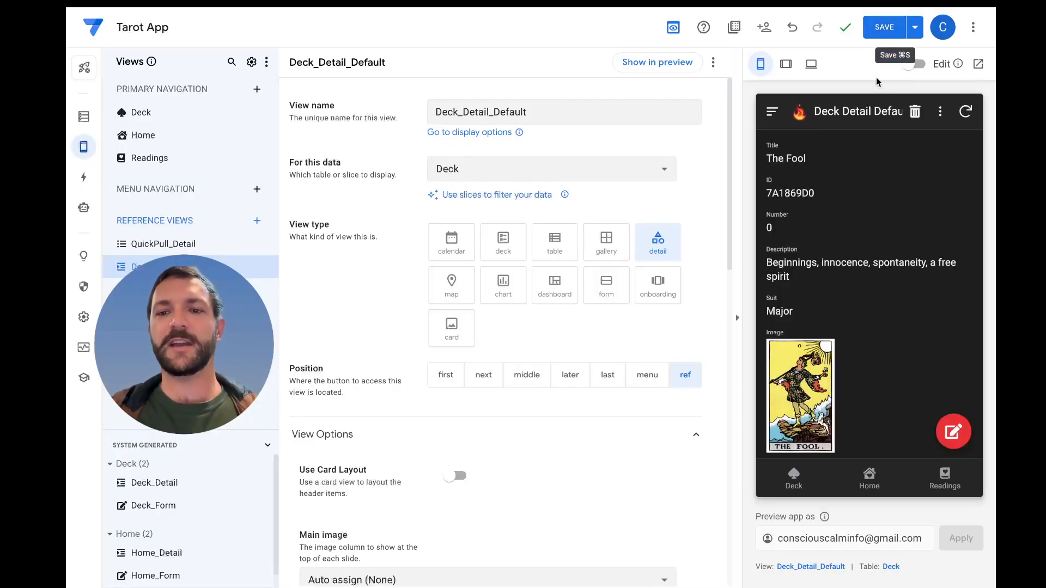
pyautogui.click(893, 29)
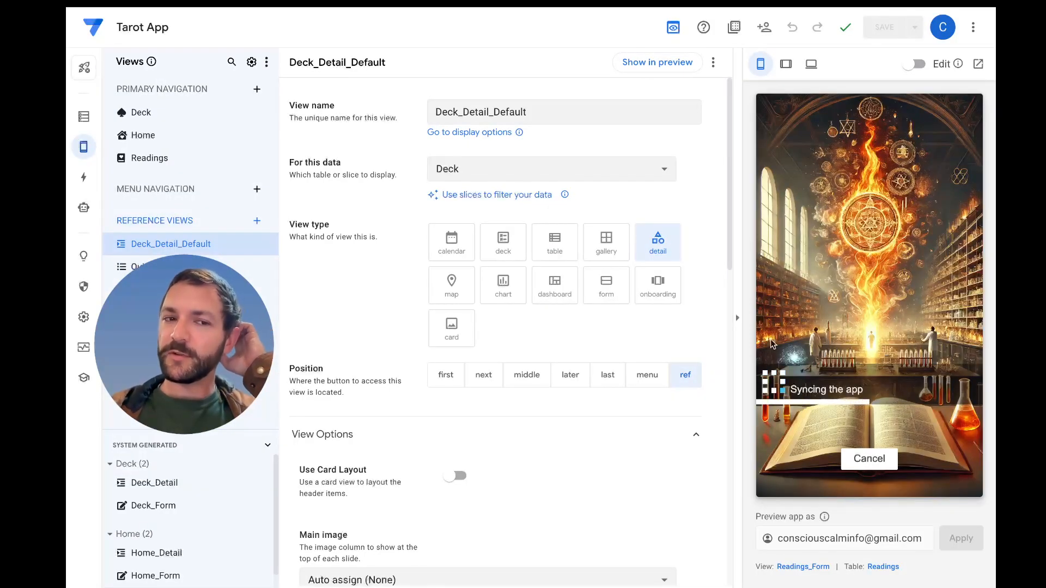
# Open The Empress from the previewed Deck list and compare its detail layout with a Quick Pull card from Home
pyautogui.click(795, 480)
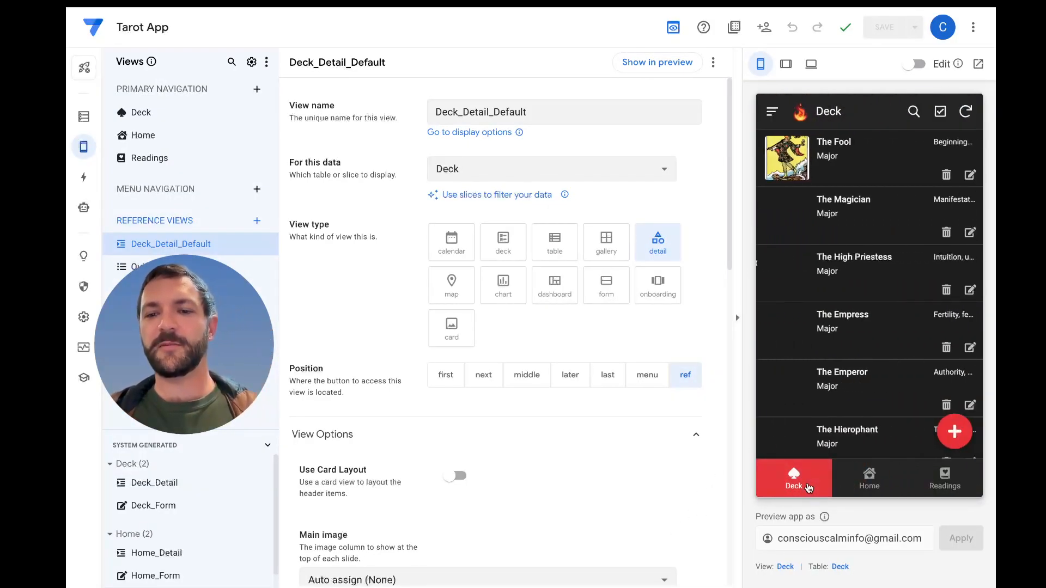
pyautogui.click(854, 322)
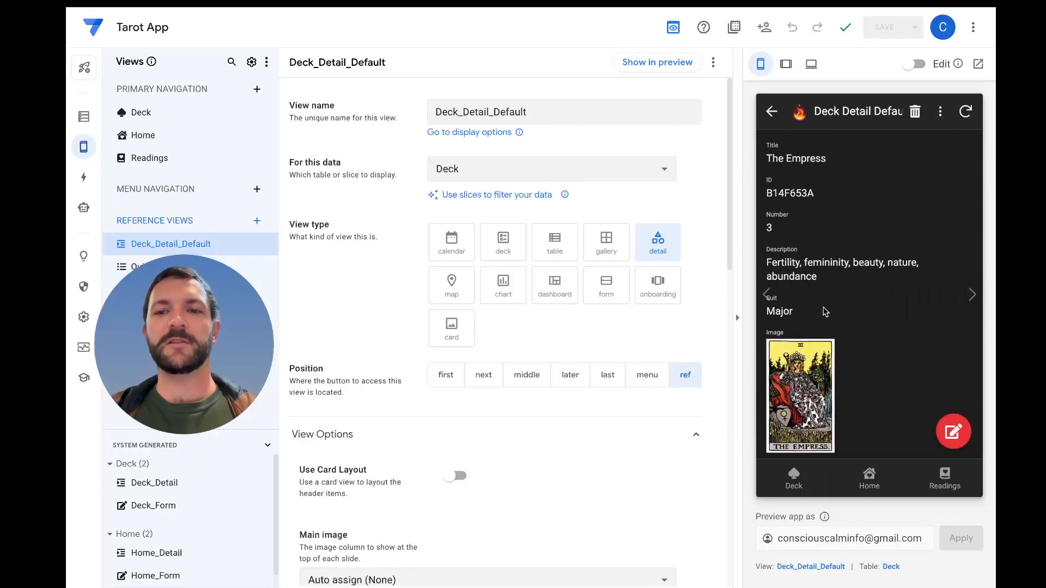
pyautogui.scroll(-1, 845, 250)
pyautogui.scroll(1, 845, 251)
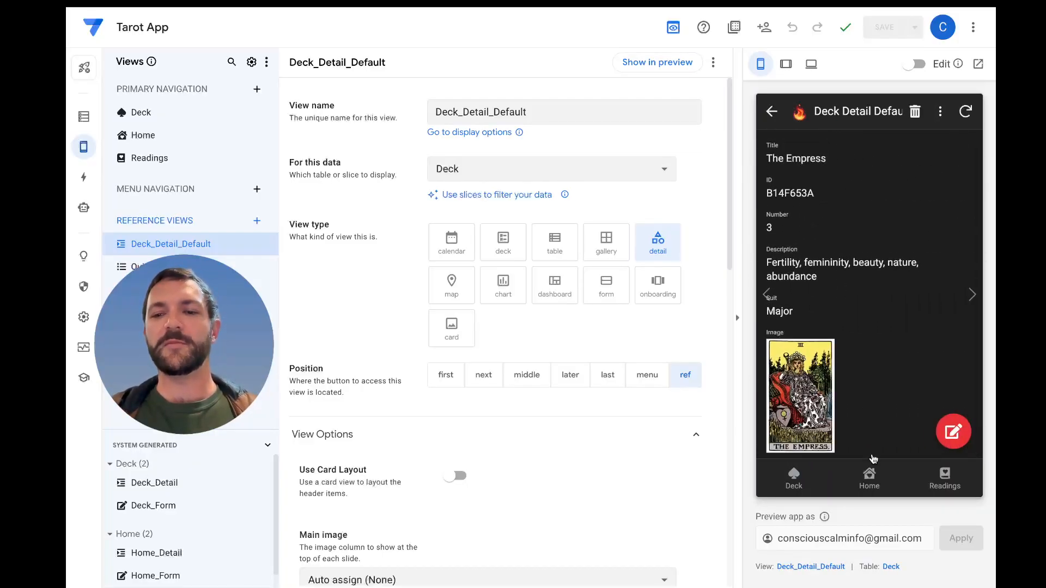
pyautogui.click(870, 483)
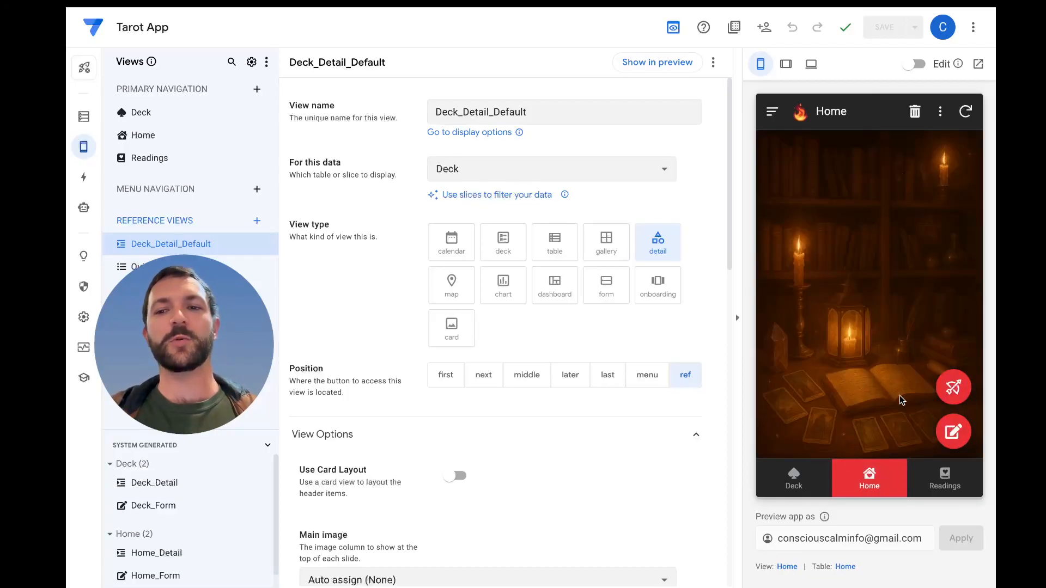
pyautogui.click(954, 389)
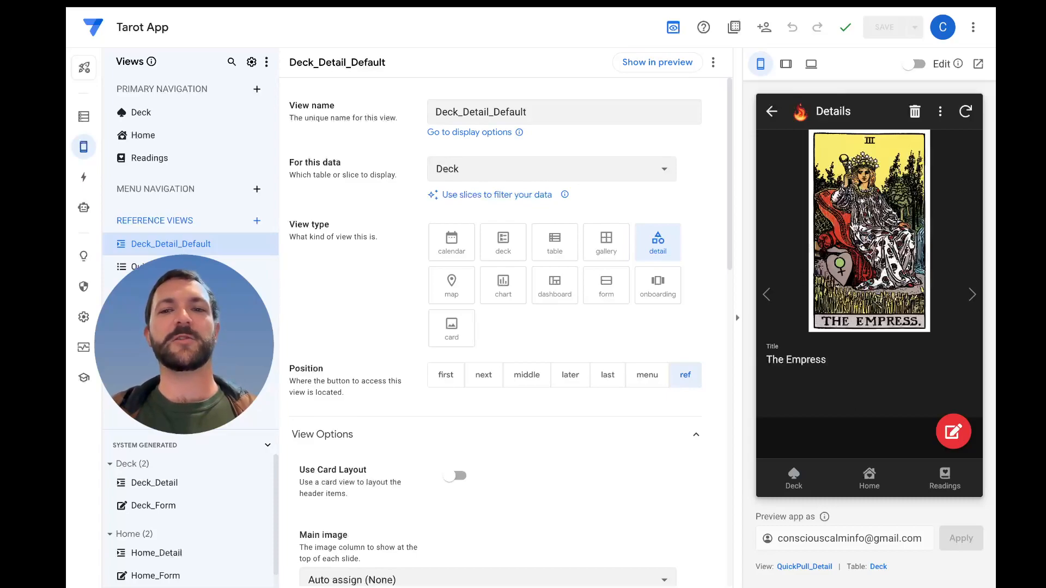
# Examine The Emperor's detail view from the previewed Deck list and return to Home
pyautogui.click(809, 469)
pyautogui.scroll(-2, 867, 282)
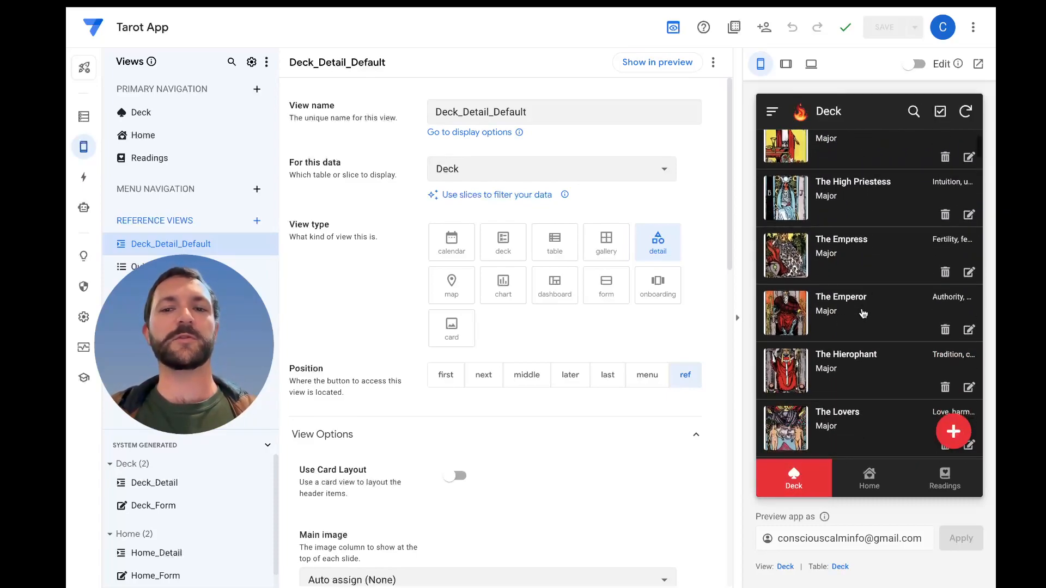
pyautogui.click(857, 327)
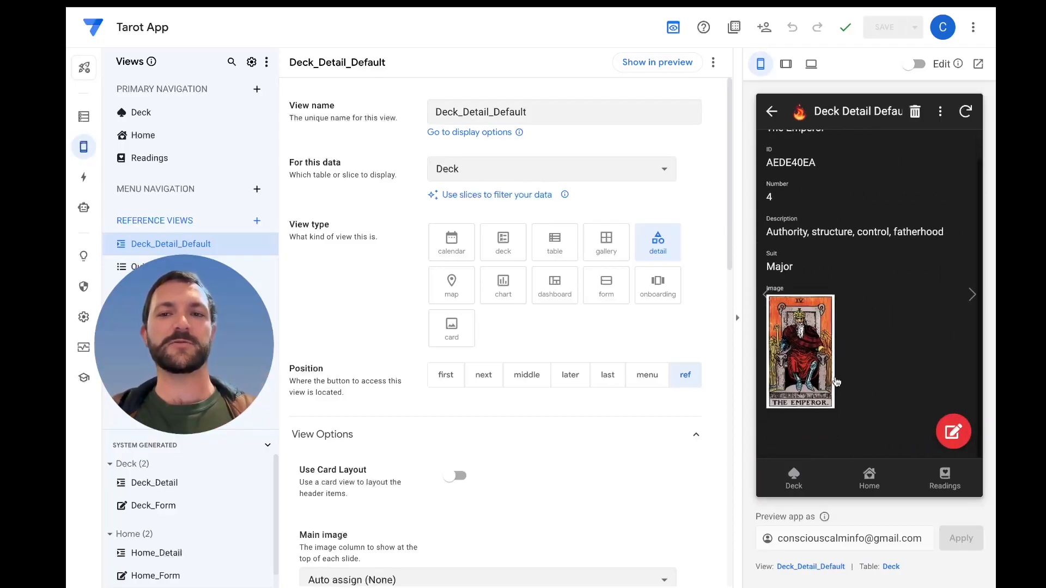
pyautogui.scroll(1, 840, 403)
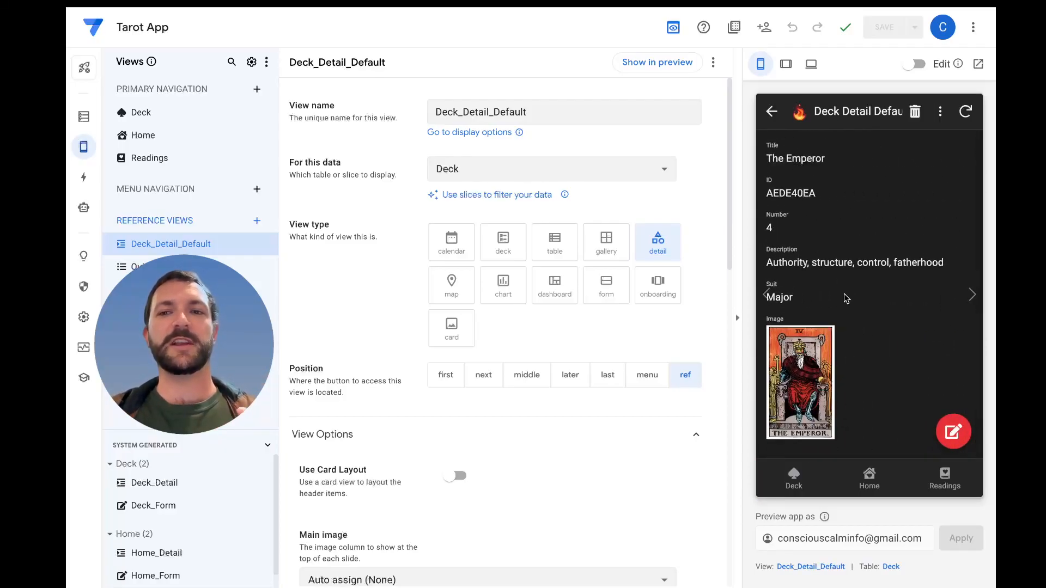
pyautogui.click(869, 482)
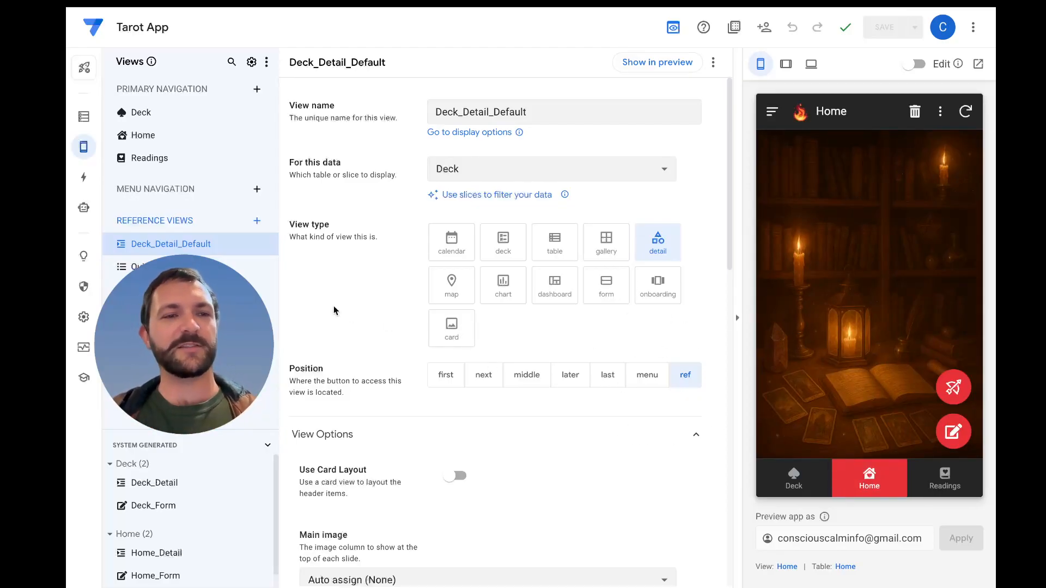
# Set the Home table's system-generated Edit action to Hide and check the remaining actions in the previewed Home view
pyautogui.click(83, 177)
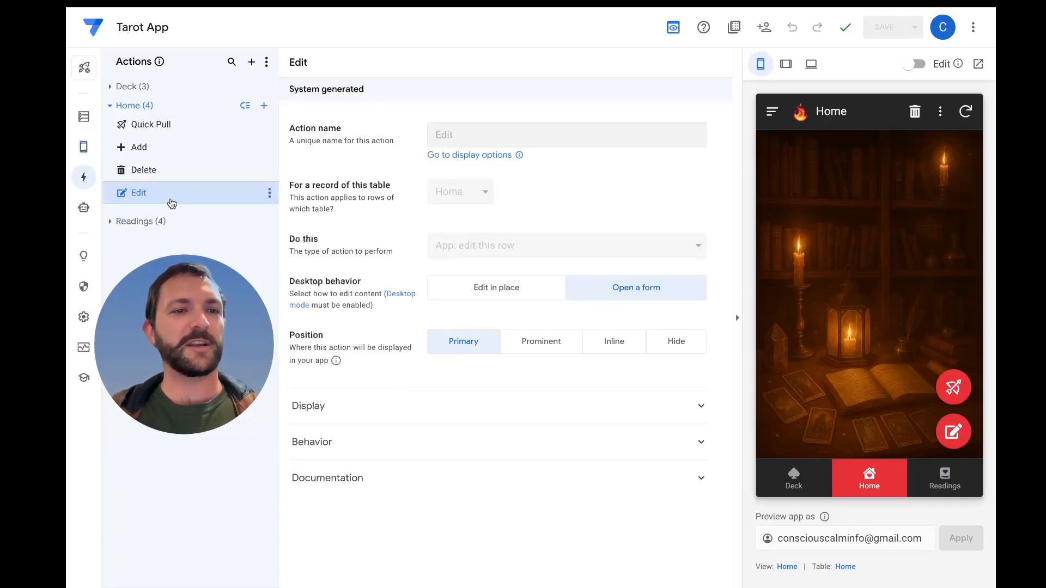
pyautogui.click(687, 347)
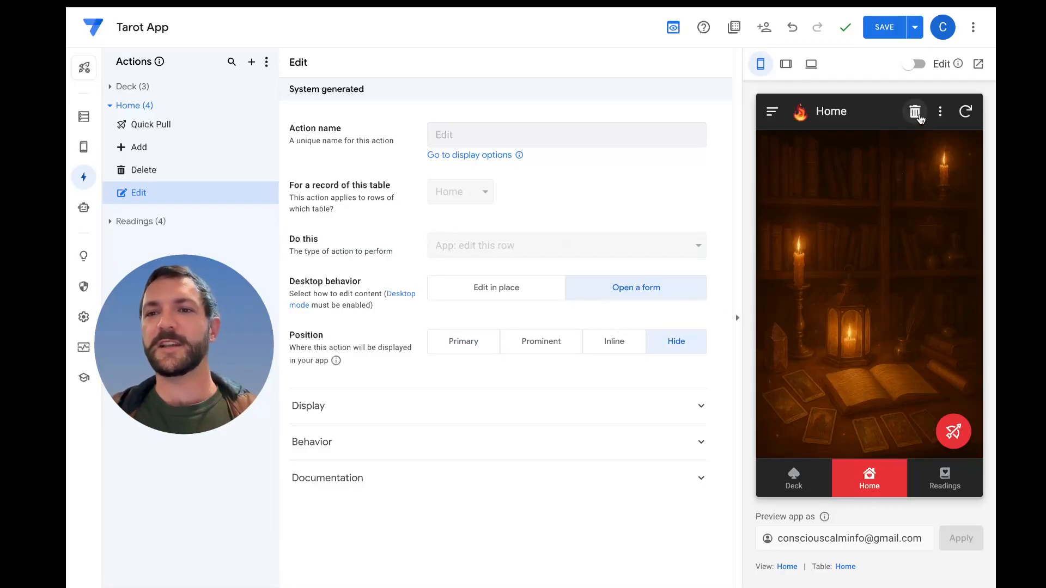
pyautogui.click(940, 111)
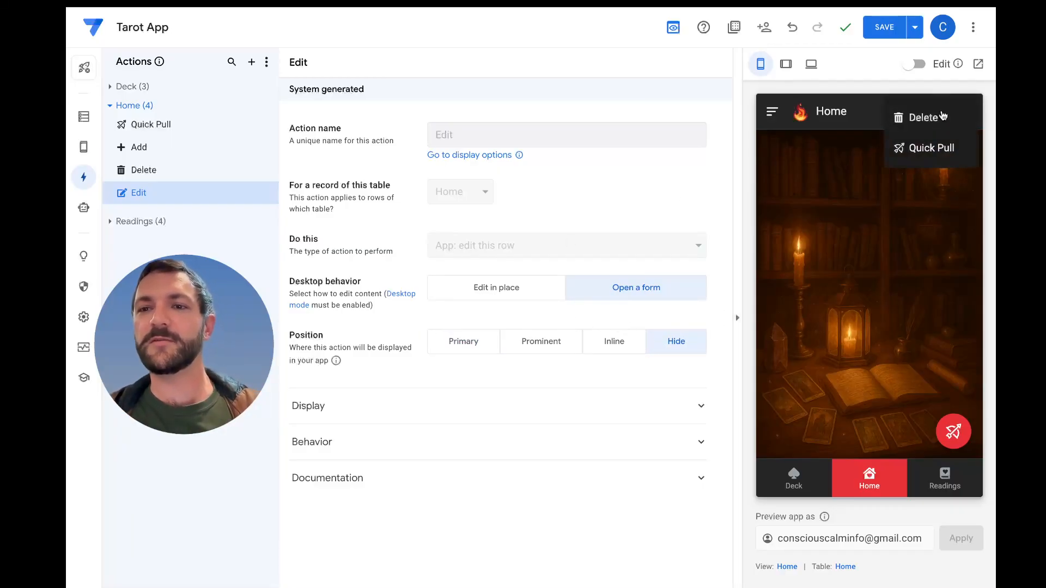
pyautogui.click(832, 172)
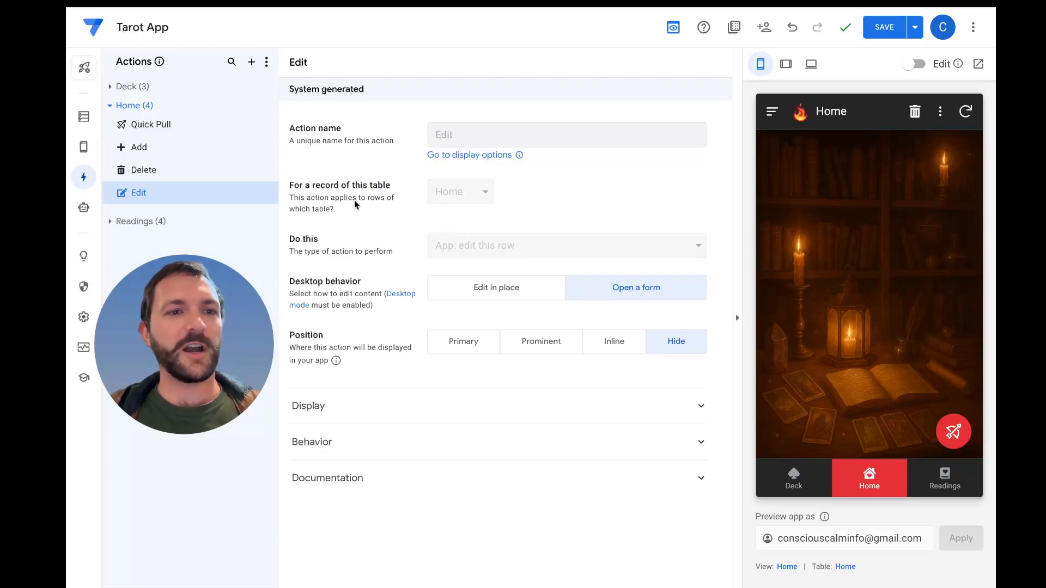
# In the Home table's settings, allow Updates and Adds but disallow Deletes, trying Read-Only along the way
pyautogui.click(85, 118)
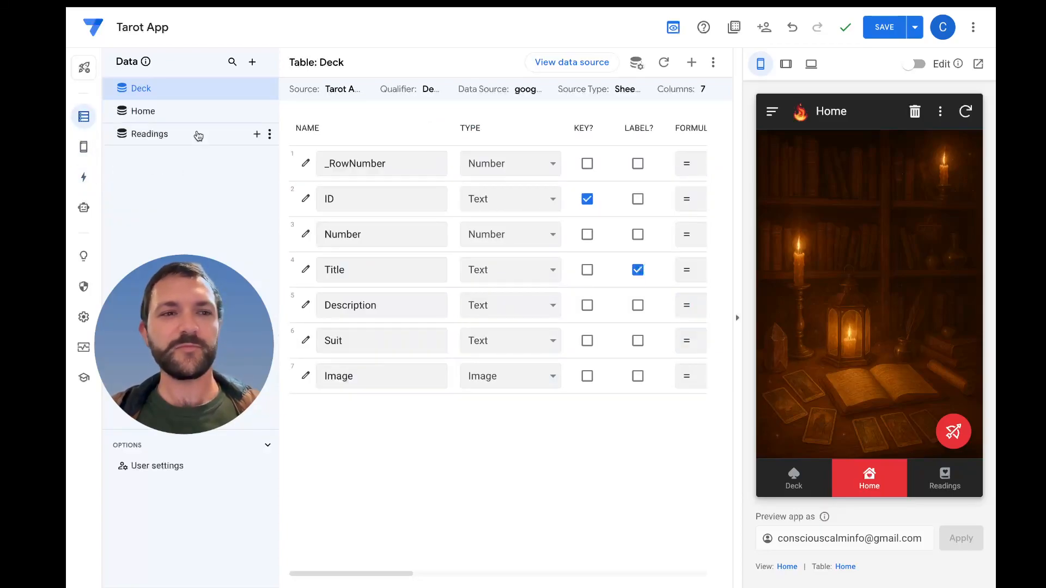
pyautogui.click(201, 111)
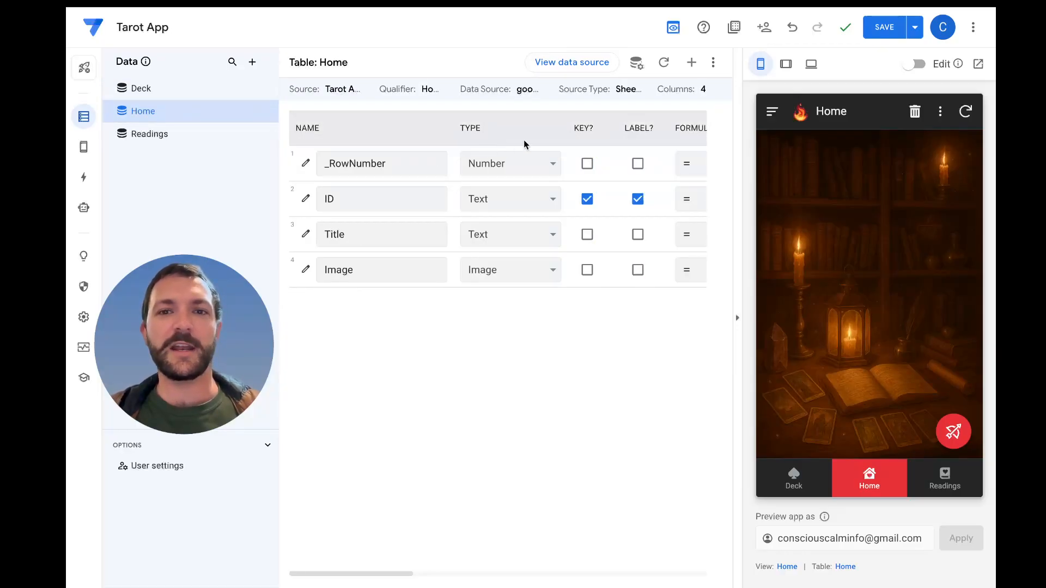
pyautogui.click(637, 64)
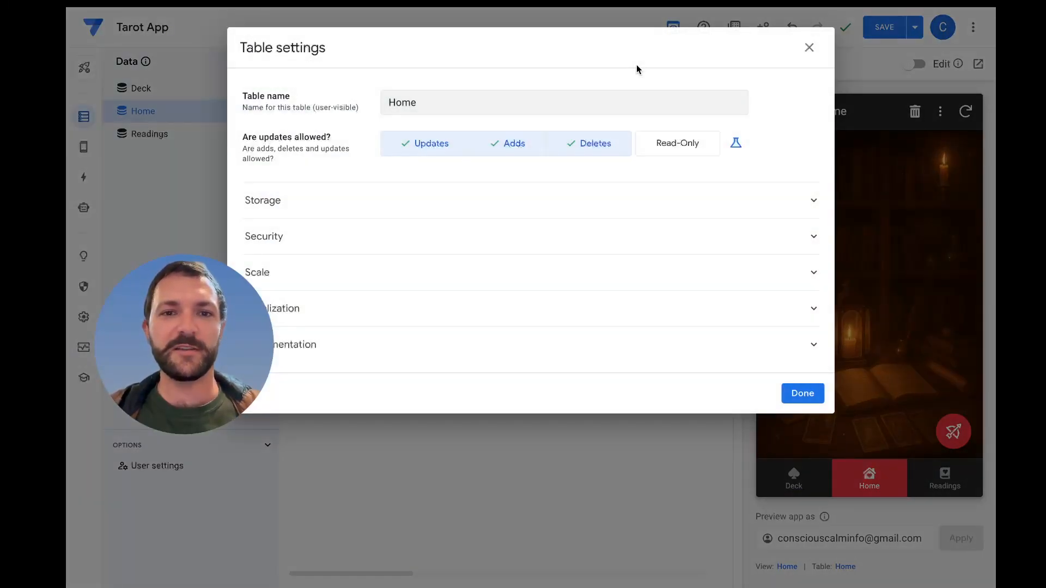
pyautogui.click(573, 147)
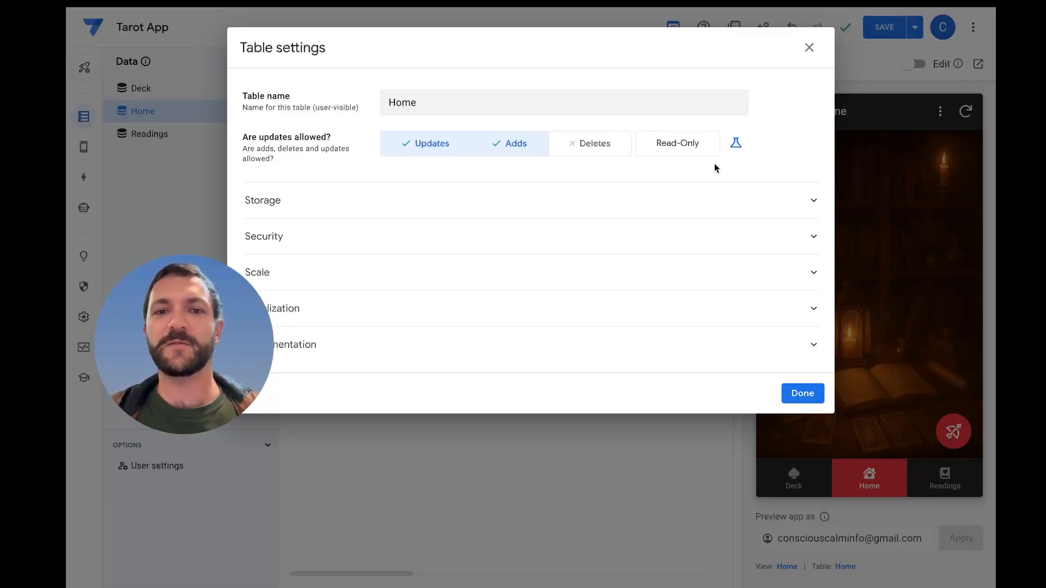
pyautogui.click(600, 149)
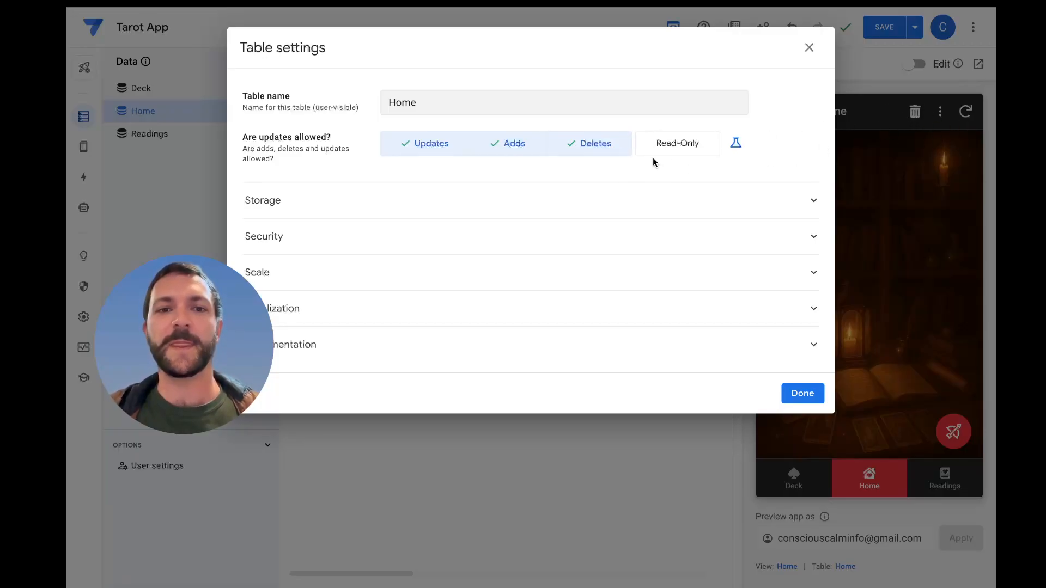
pyautogui.click(600, 147)
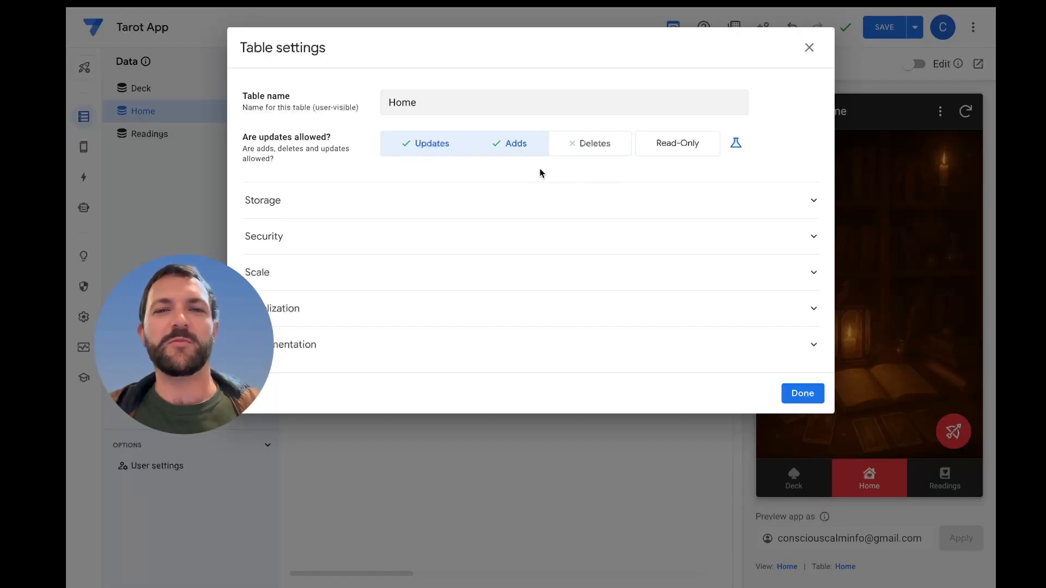
pyautogui.click(691, 149)
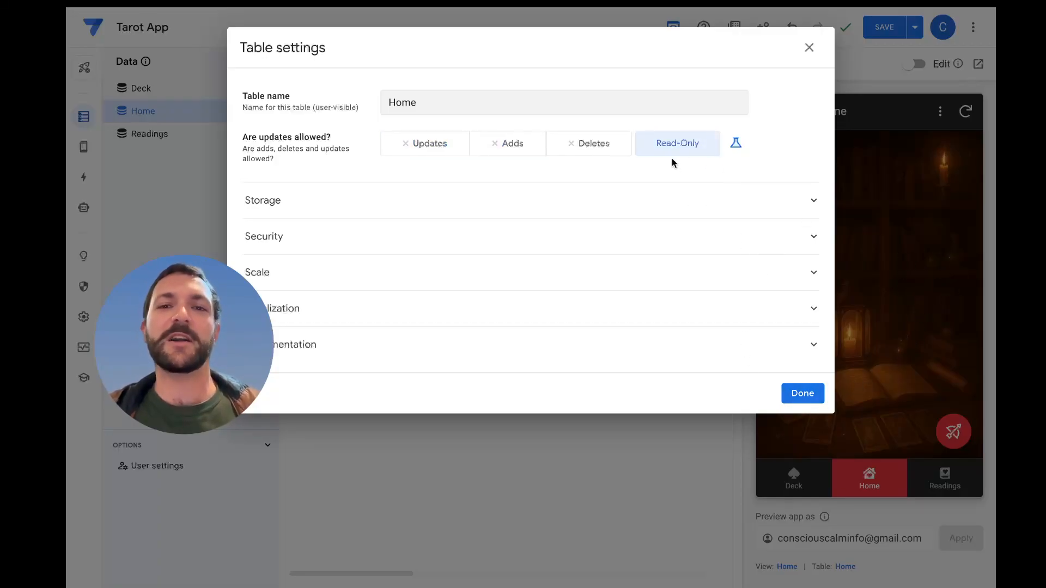
pyautogui.click(428, 146)
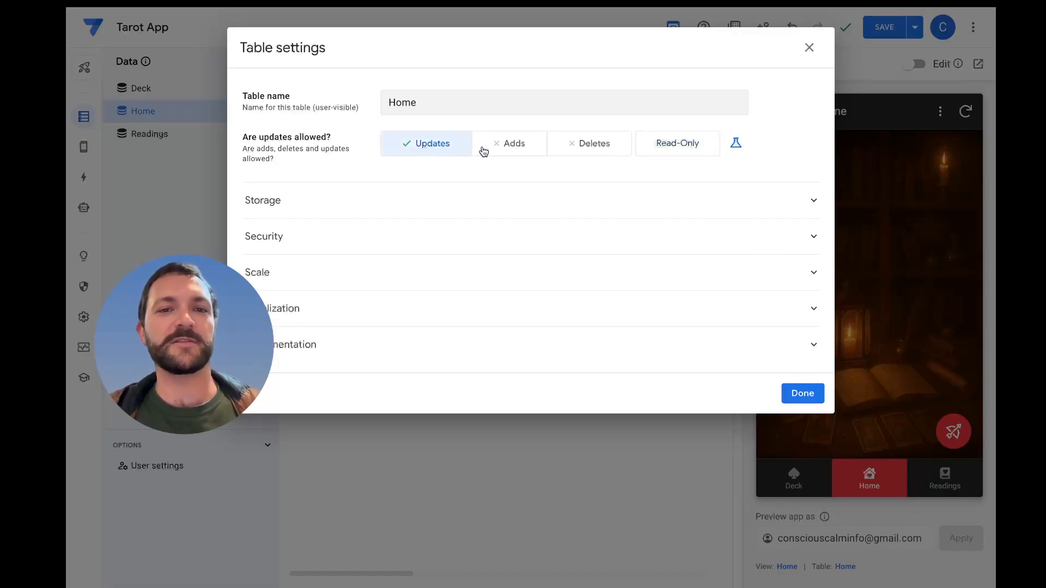
pyautogui.click(512, 148)
pyautogui.click(804, 393)
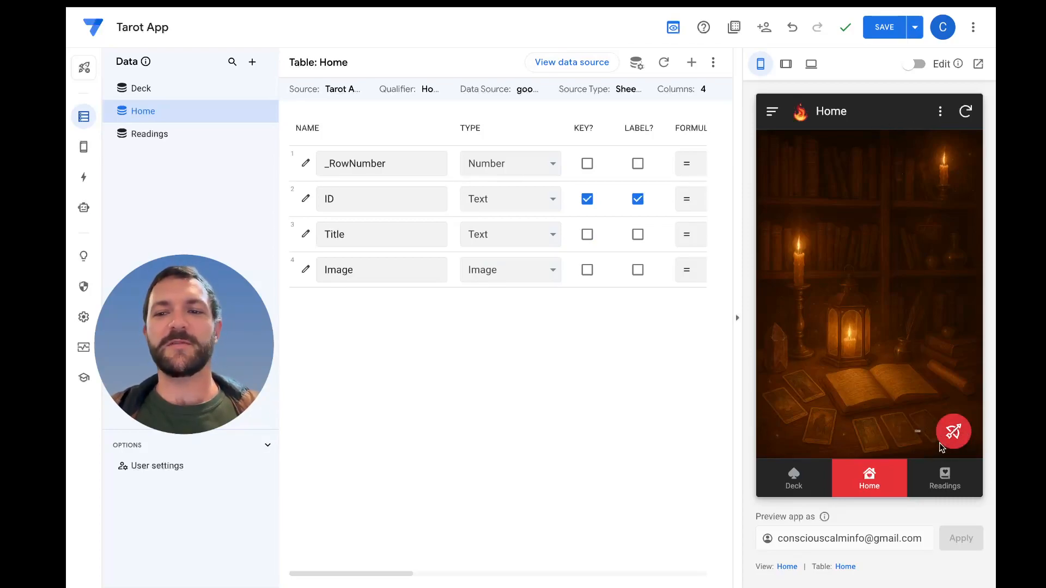
# Search the action icons for "card" in the Home table's Quick Pull action and apply an outlined spade
pyautogui.click(83, 177)
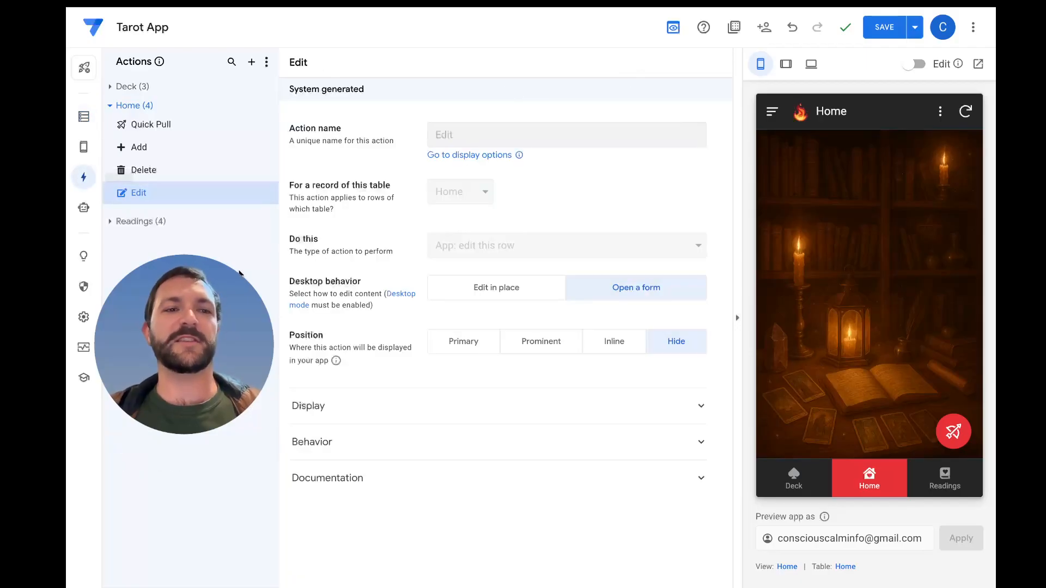
pyautogui.click(184, 124)
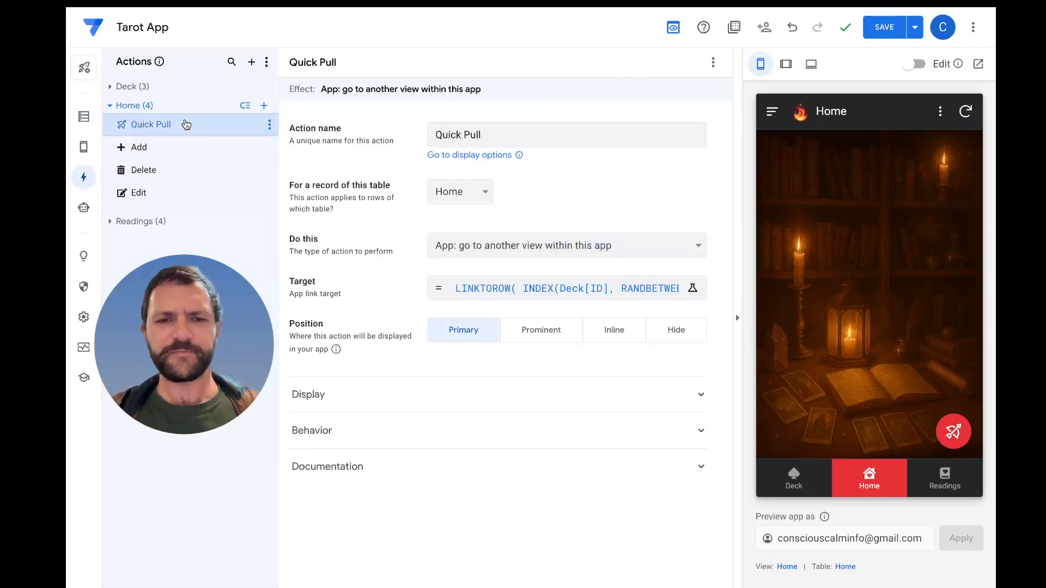
pyautogui.click(429, 396)
pyautogui.scroll(-4, 428, 398)
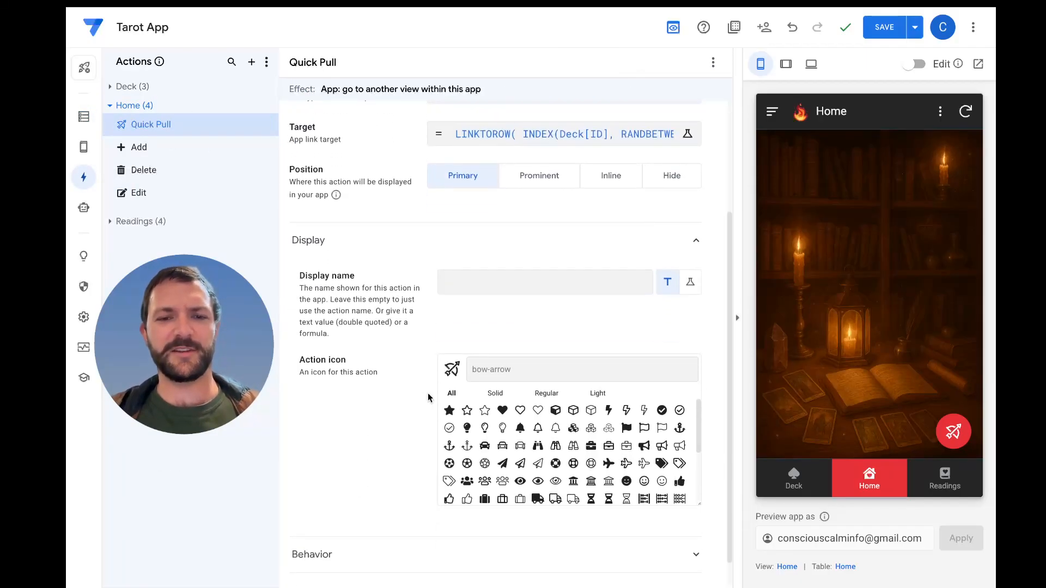
pyautogui.write('card')
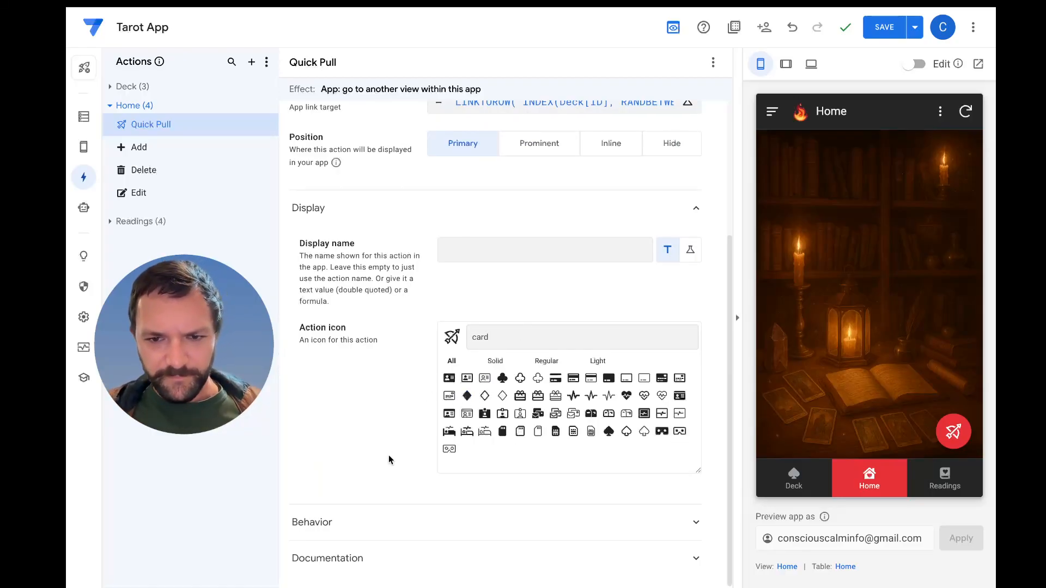
pyautogui.click(627, 433)
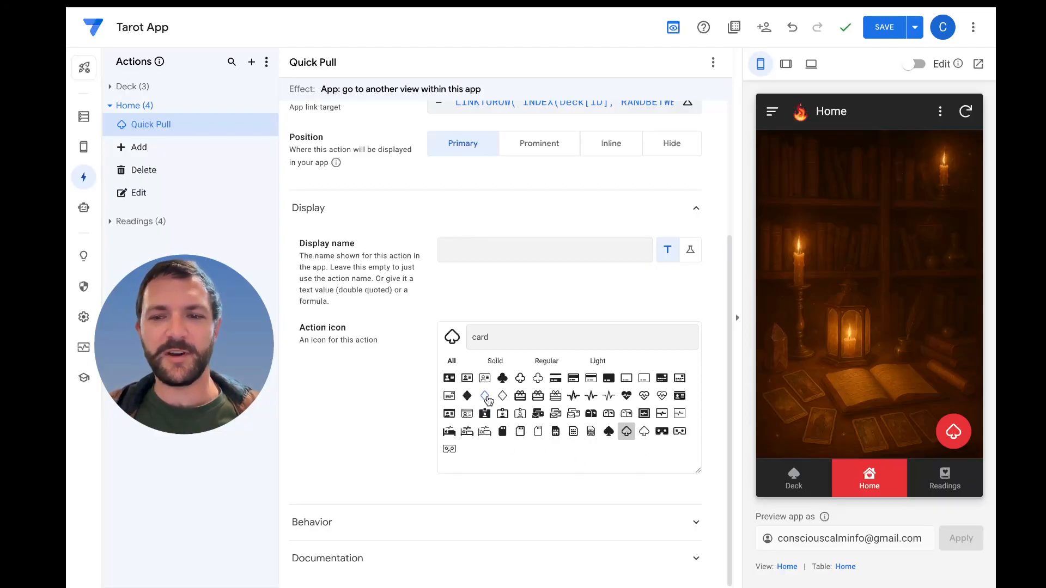
# Try diamond and other spade icons for the Quick Pull action and settle on the solid spade
pyautogui.click(484, 396)
pyautogui.click(470, 398)
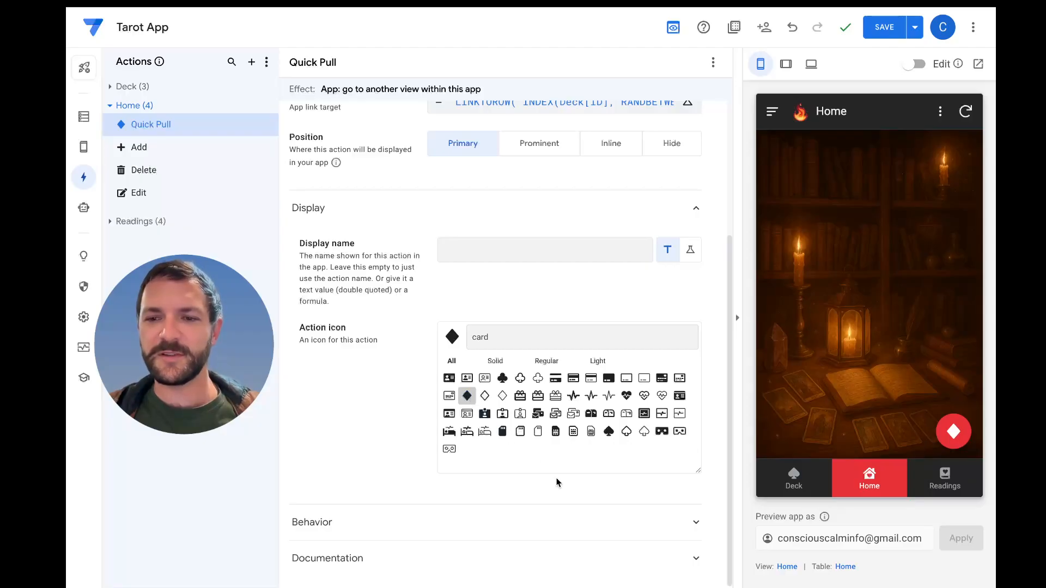
pyautogui.click(610, 431)
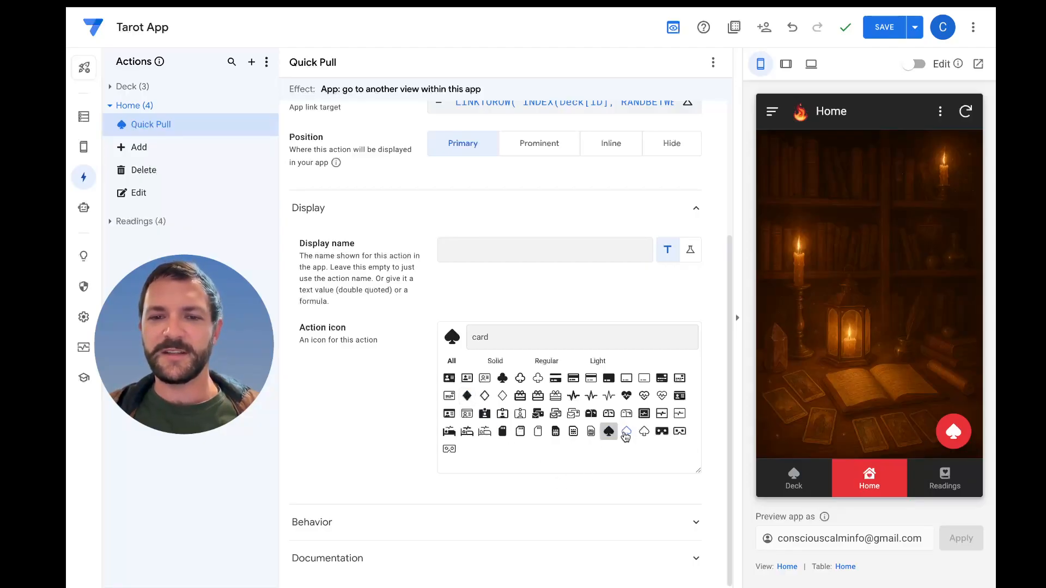
pyautogui.click(626, 434)
pyautogui.click(644, 433)
pyautogui.click(609, 433)
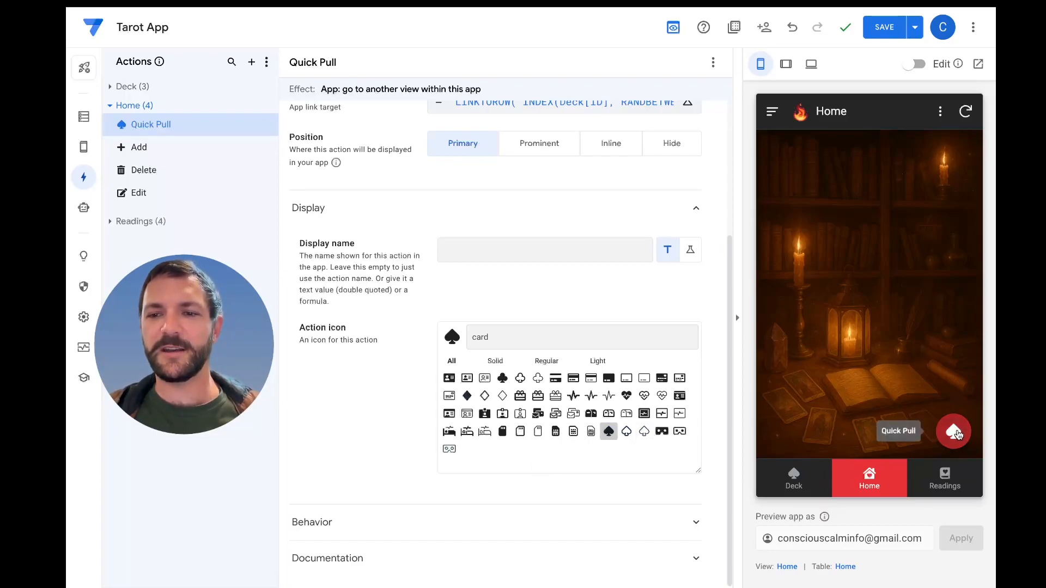
# Run Quick Pull in the previewed Home view and set the QuickPull_Detail view's image style to Background
pyautogui.click(954, 432)
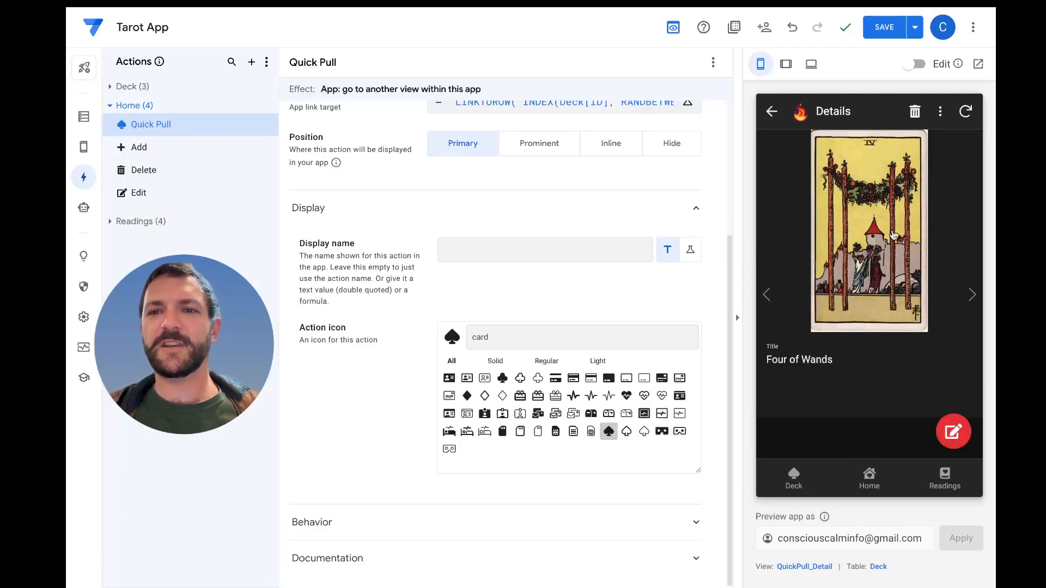
pyautogui.moveTo(83, 147)
pyautogui.click(134, 146)
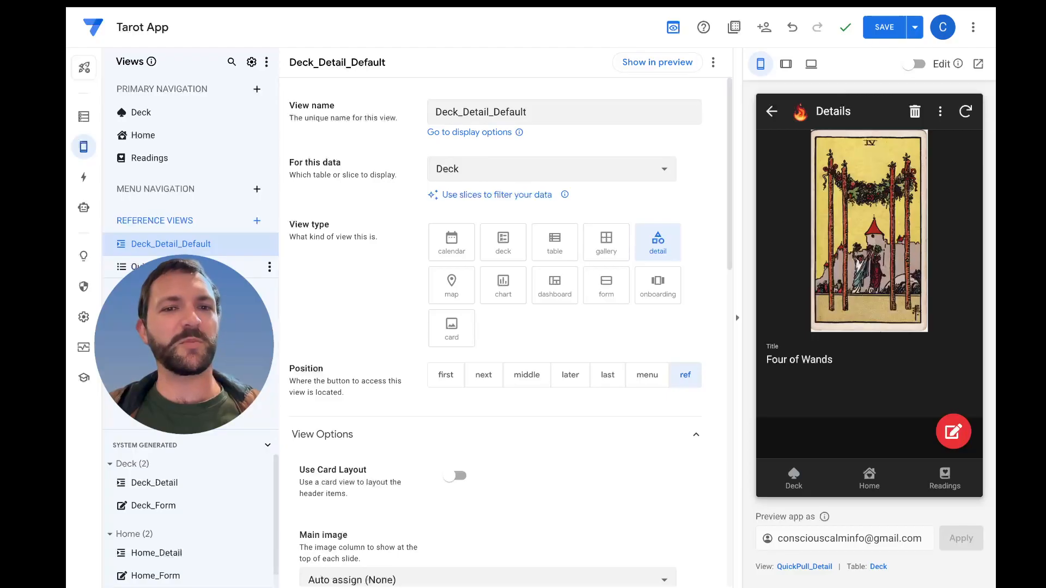
pyautogui.click(169, 267)
pyautogui.scroll(-5, 380, 318)
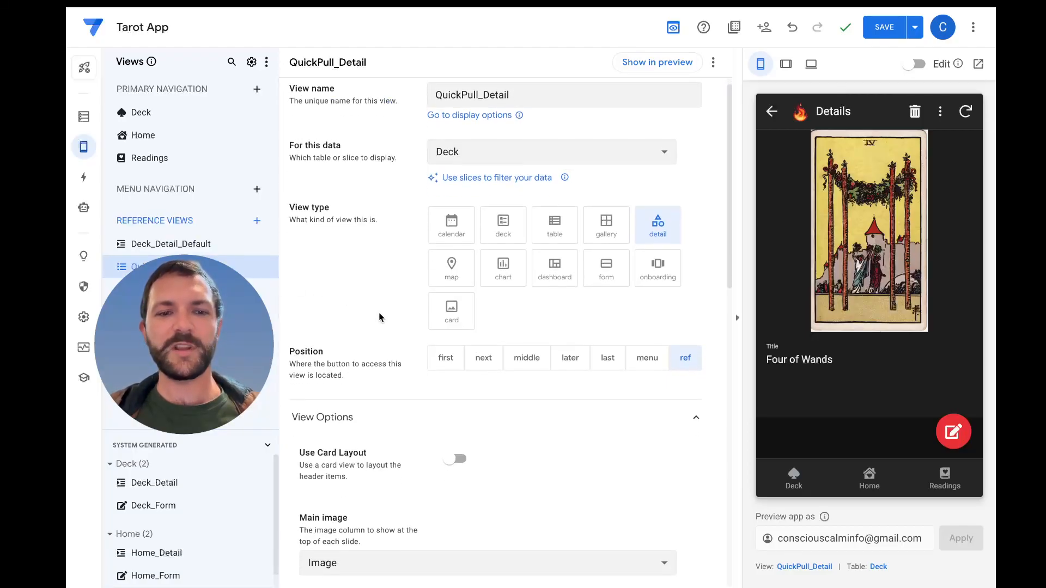
pyautogui.scroll(-3, 455, 326)
pyautogui.scroll(-3, 456, 326)
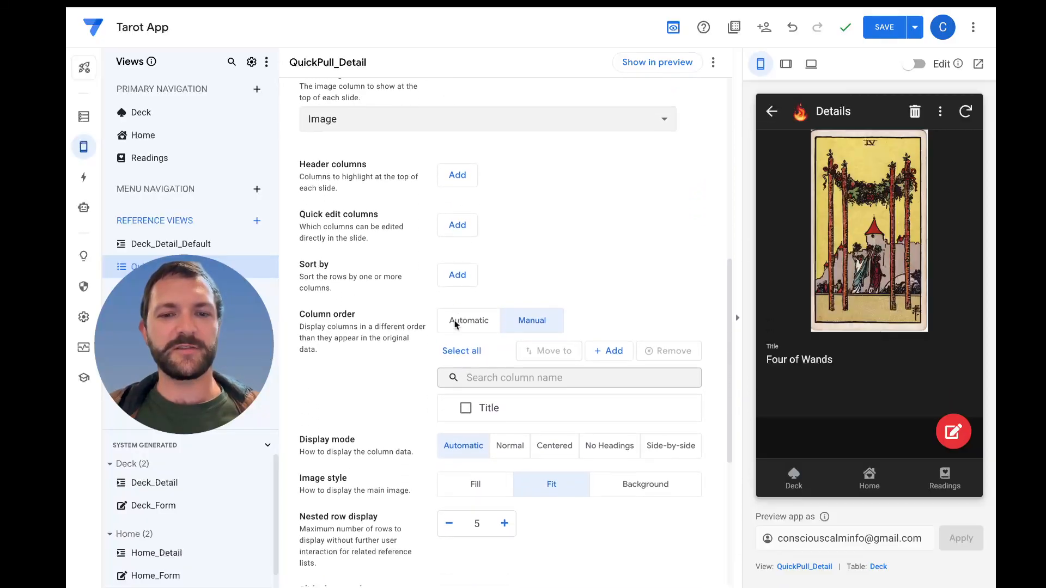
pyautogui.click(679, 421)
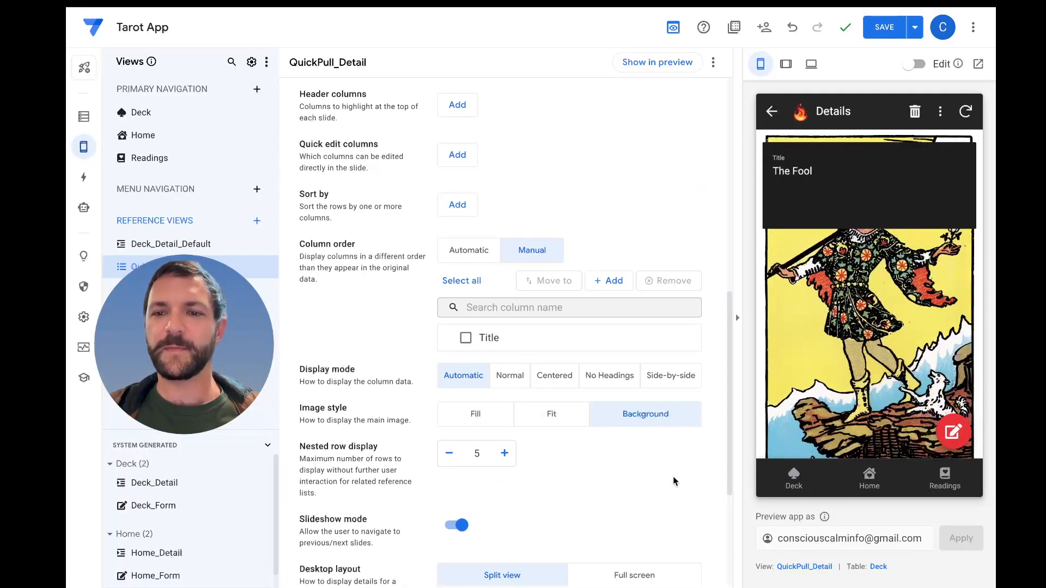
# Remove Title from the QuickPull_Detail column order and set the order back to Manual
pyautogui.scroll(1, 606, 364)
pyautogui.moveTo(474, 364)
pyautogui.click(689, 356)
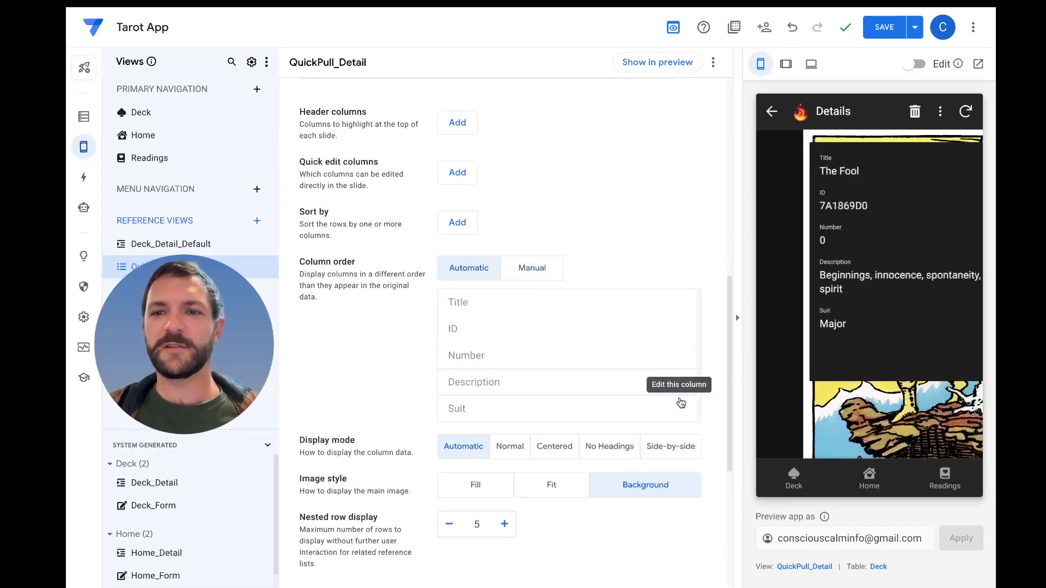
pyautogui.scroll(2, 572, 439)
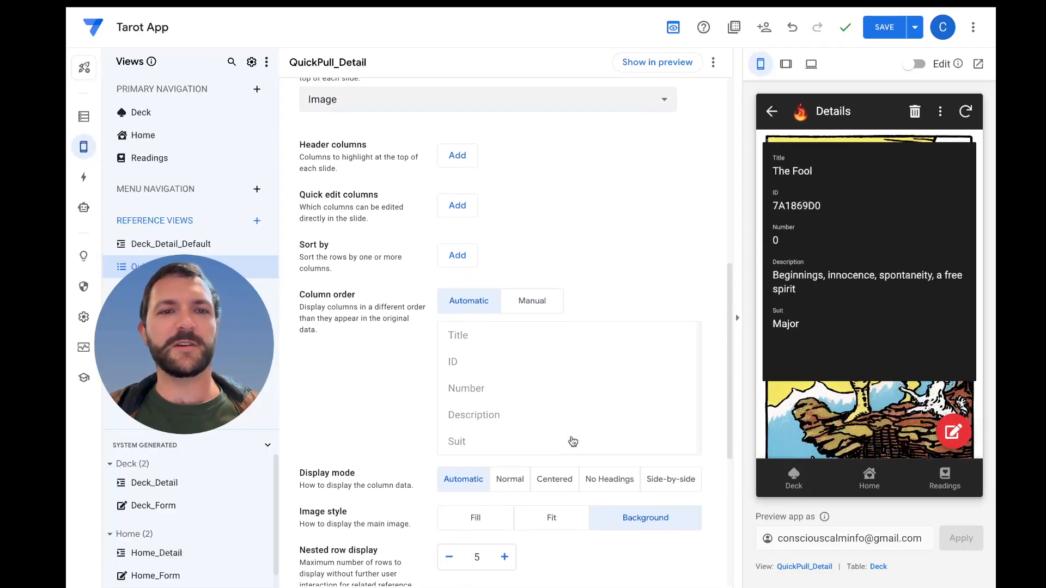
pyautogui.click(530, 306)
pyautogui.click(530, 306)
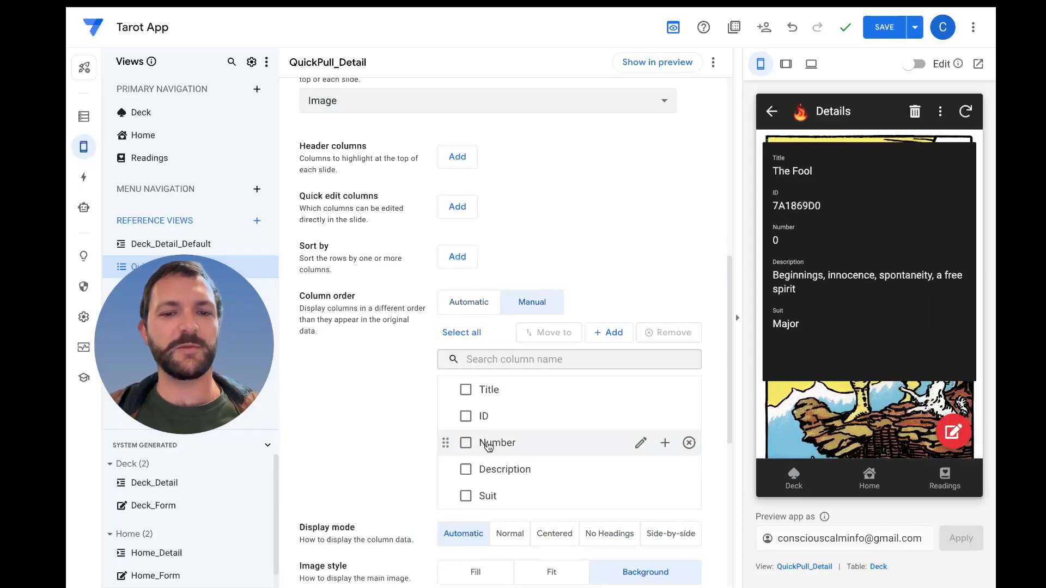
# Add the Image column to the manual column order and remove Title, ID, Number, Description and Suit
pyautogui.scroll(-4, 485, 442)
pyautogui.click(609, 218)
pyautogui.click(599, 284)
pyautogui.click(685, 316)
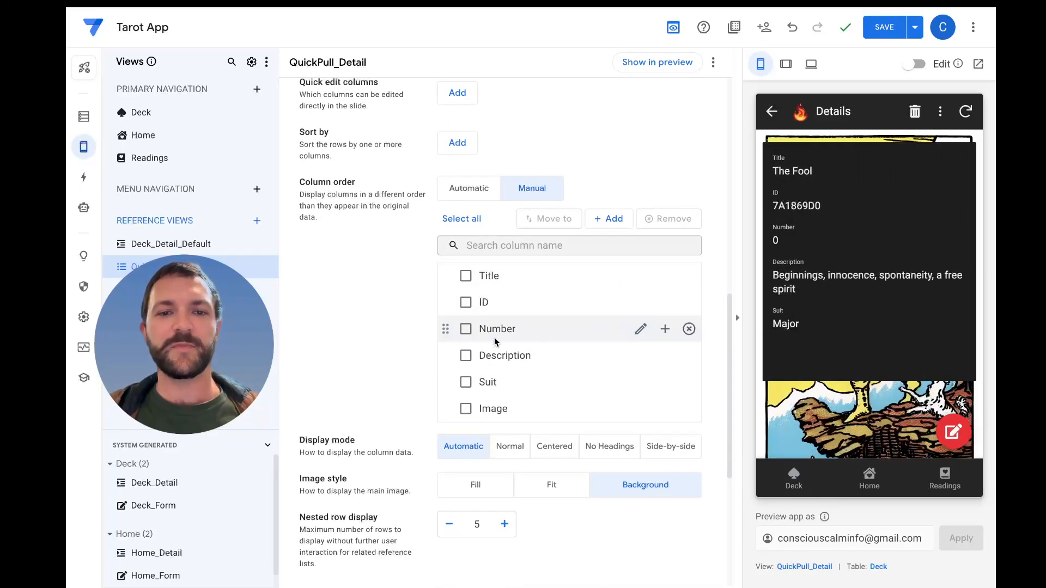
pyautogui.click(689, 276)
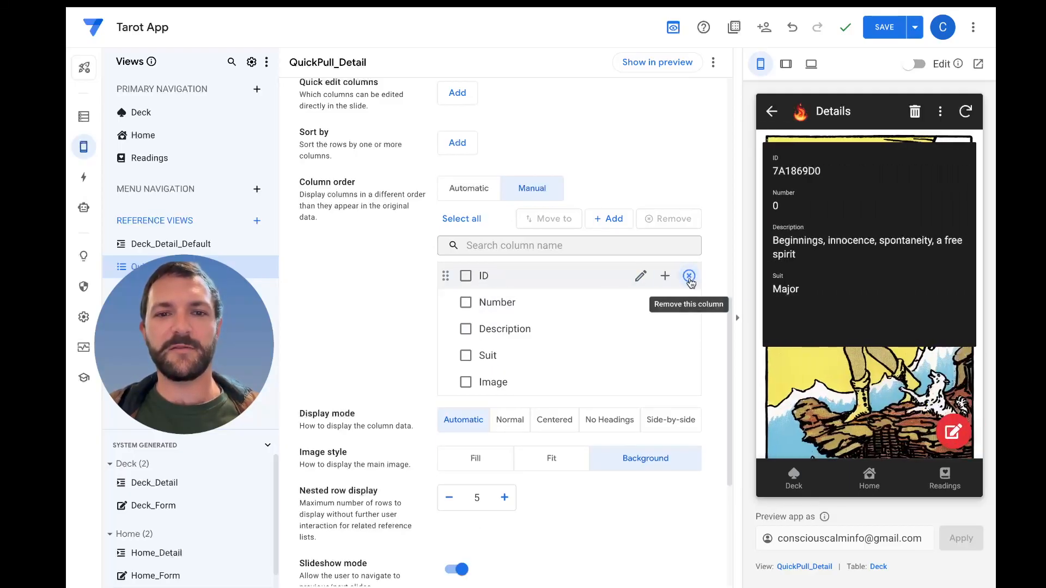
pyautogui.click(689, 276)
pyautogui.click(689, 277)
pyautogui.click(689, 277)
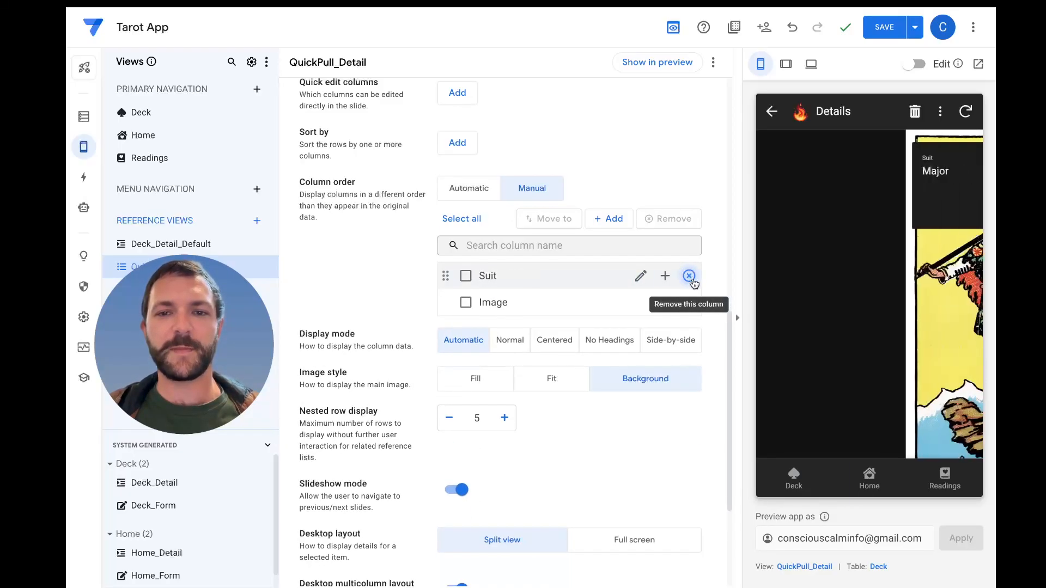
pyautogui.click(689, 277)
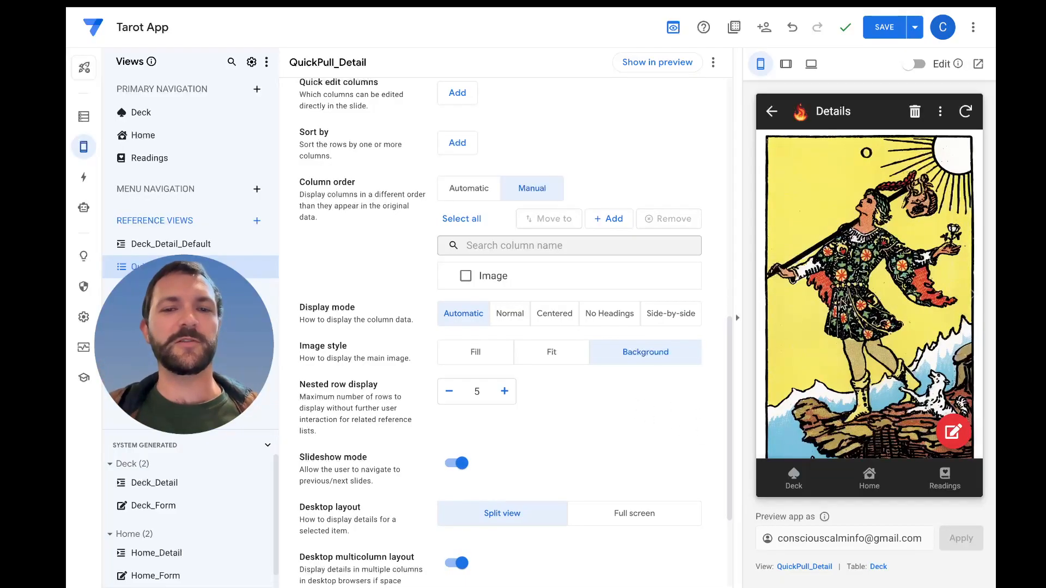
# Compare the Fit and Background image styles for the QuickPull_Detail view, ending on Fit
pyautogui.click(571, 363)
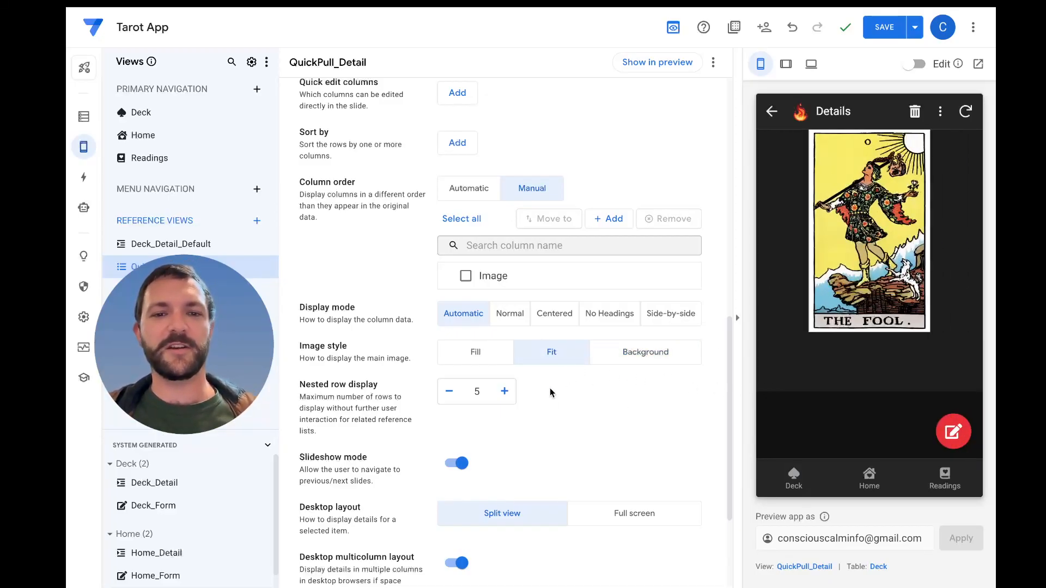
pyautogui.scroll(-3, 544, 394)
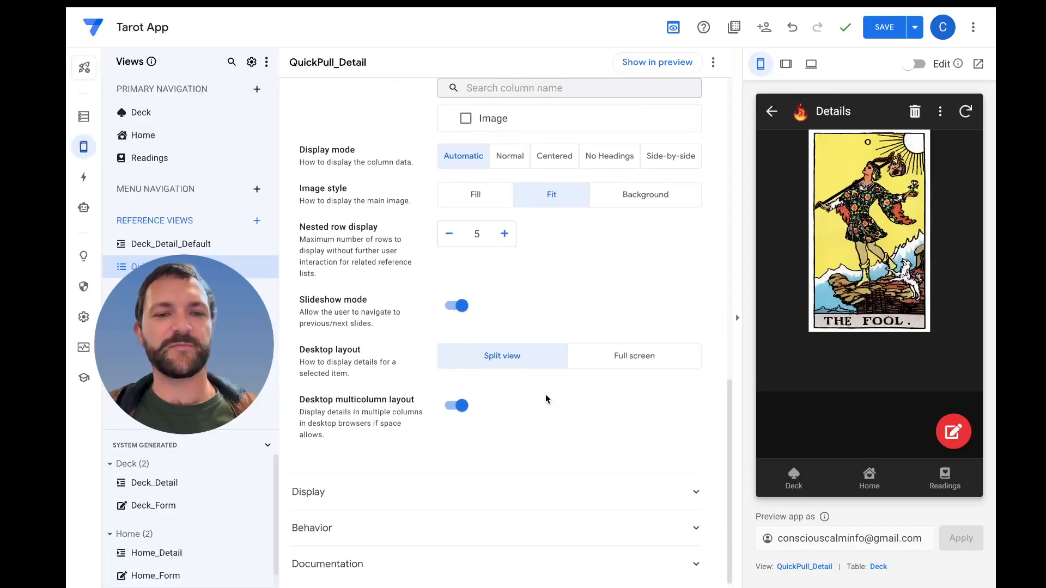
pyautogui.scroll(3, 545, 394)
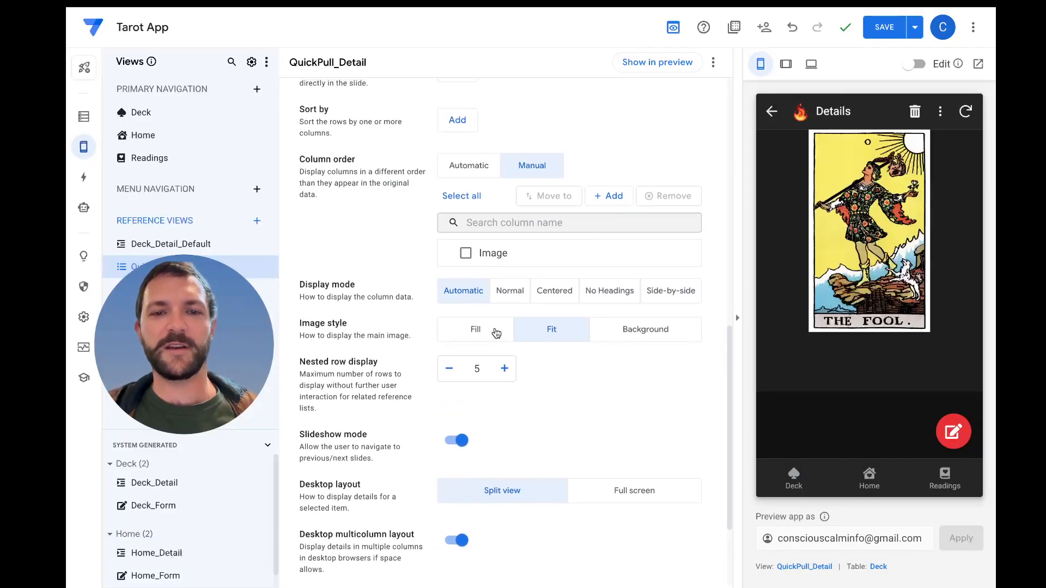
pyautogui.click(647, 338)
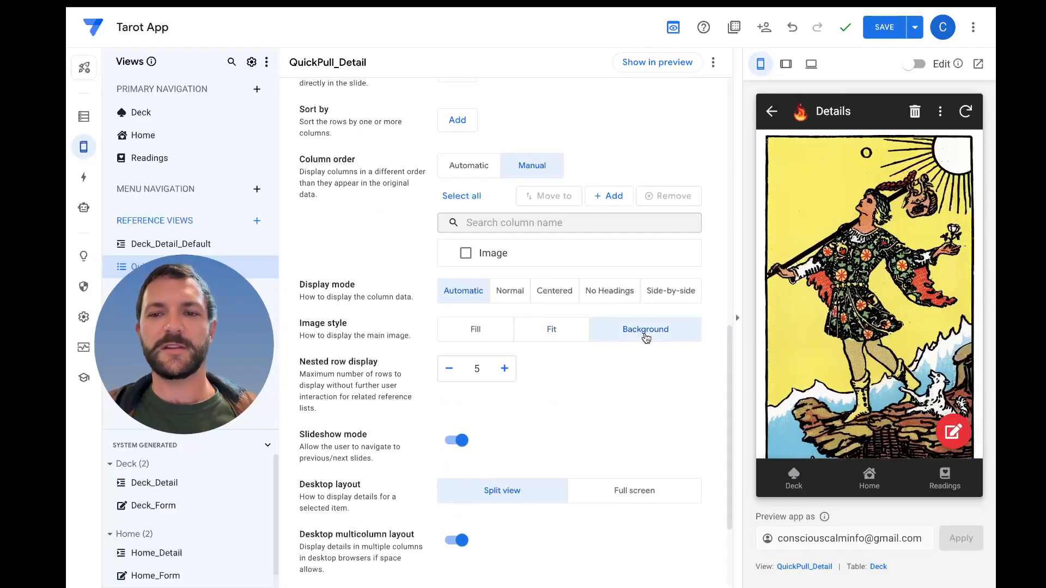
pyautogui.click(567, 334)
# Review the column choices for the QuickPull_Detail view's main image, keeping Image
pyautogui.scroll(3, 586, 361)
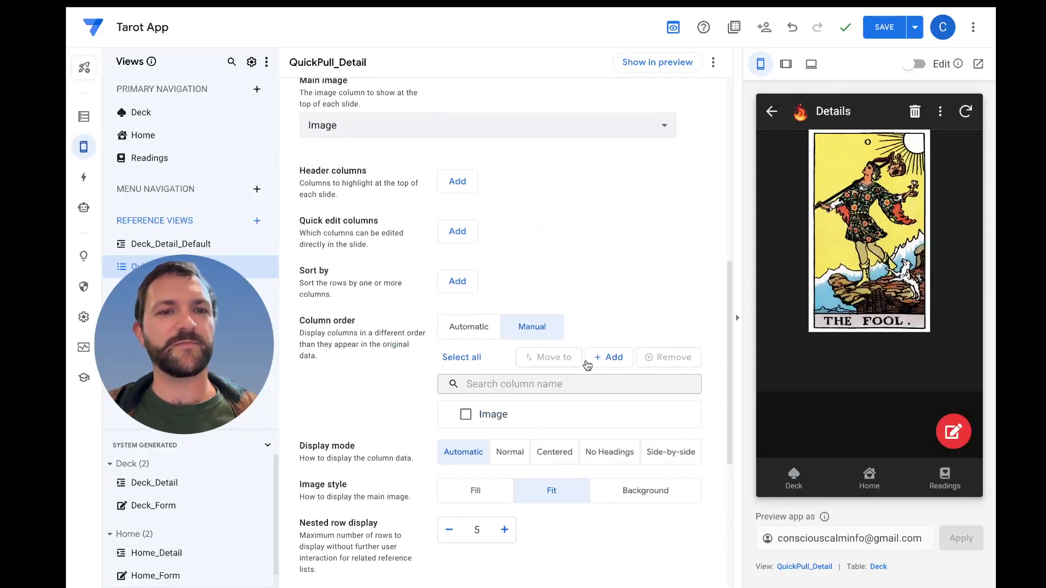
pyautogui.scroll(2, 586, 362)
pyautogui.click(551, 228)
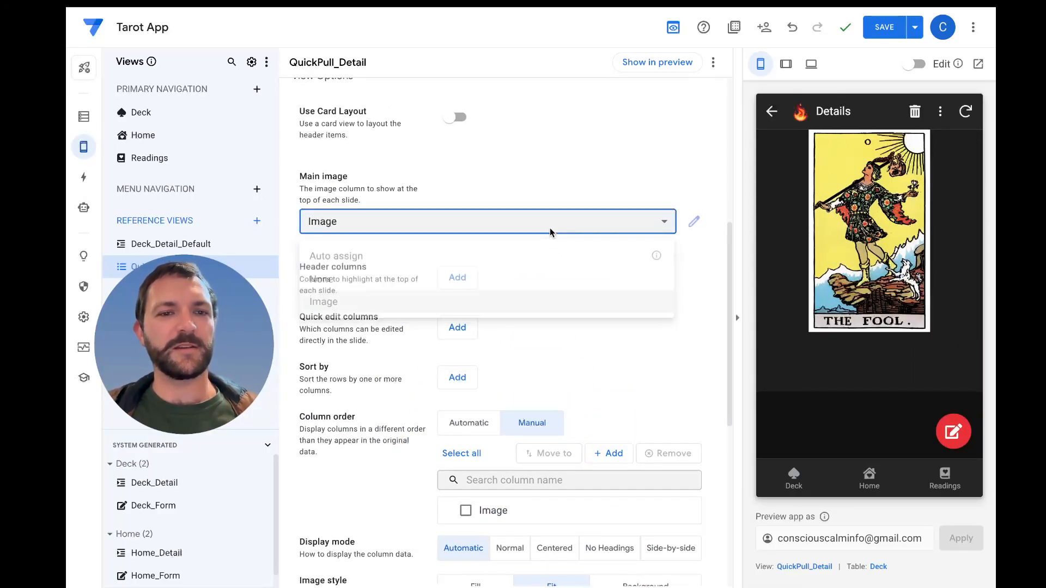
pyautogui.scroll(2, 550, 232)
pyautogui.click(540, 317)
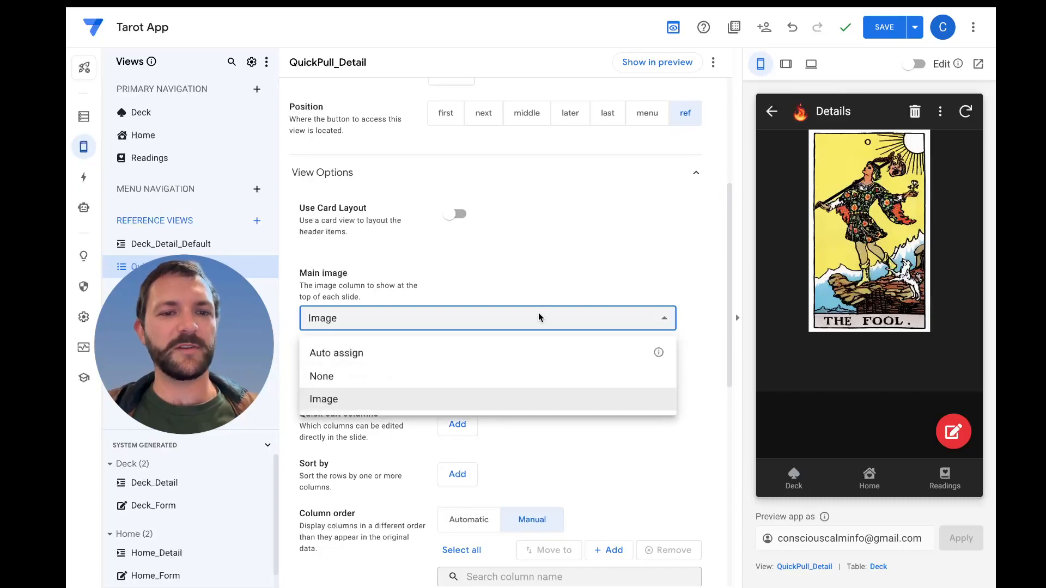
pyautogui.click(570, 289)
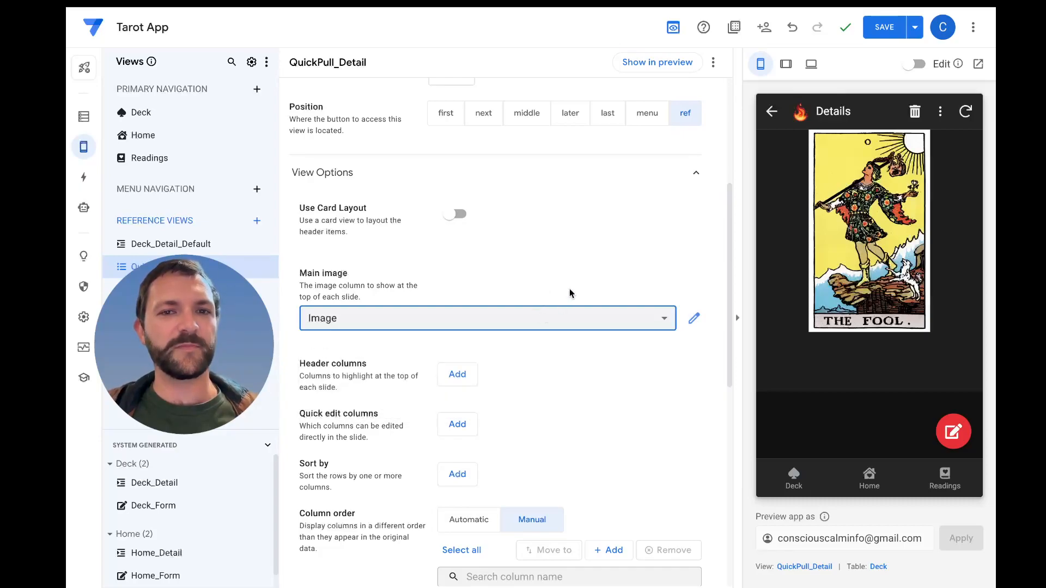
# Try the card layout for QuickPull_Detail, testing the fill and contain fits on its header image
pyautogui.click(457, 215)
pyautogui.scroll(-2, 511, 285)
pyautogui.scroll(-1, 510, 283)
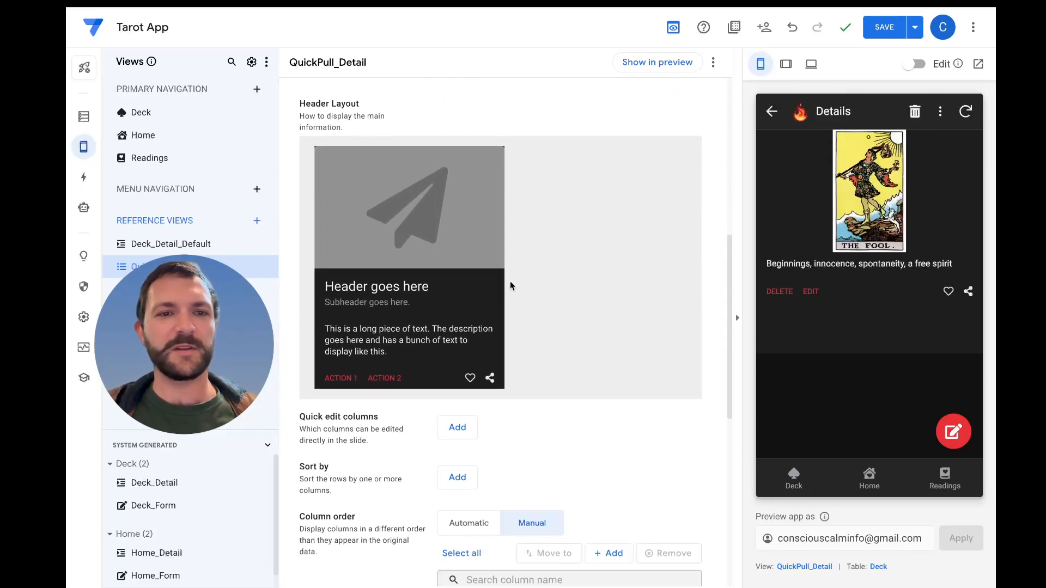
pyautogui.click(441, 207)
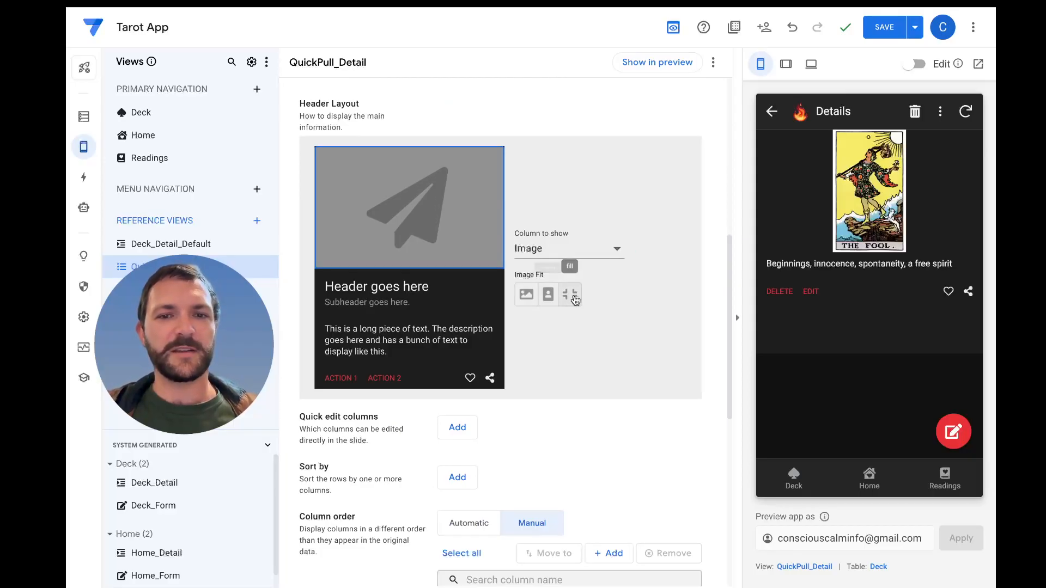
pyautogui.click(569, 297)
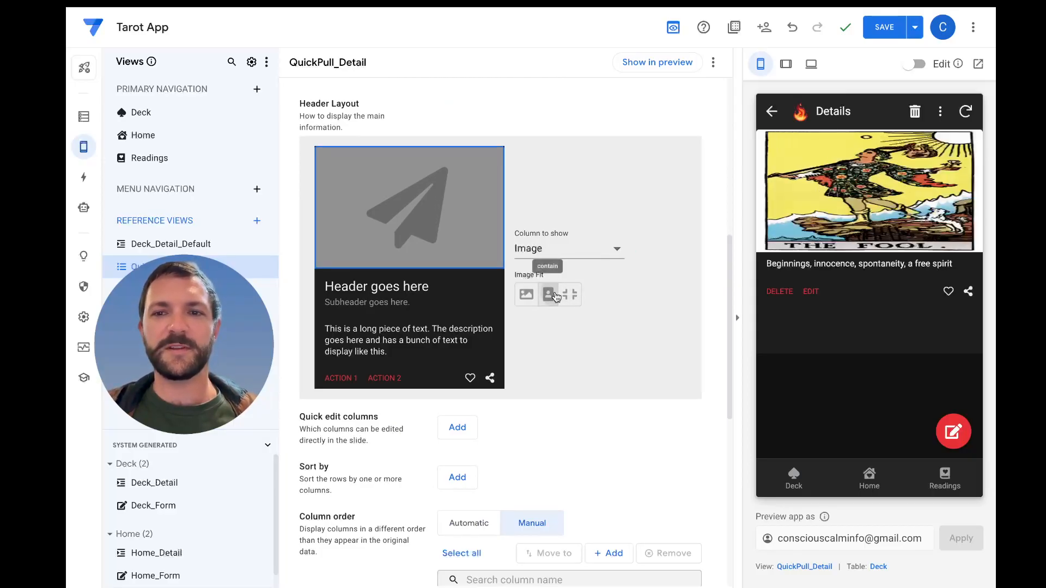
pyautogui.click(548, 295)
pyautogui.click(613, 249)
pyautogui.click(376, 287)
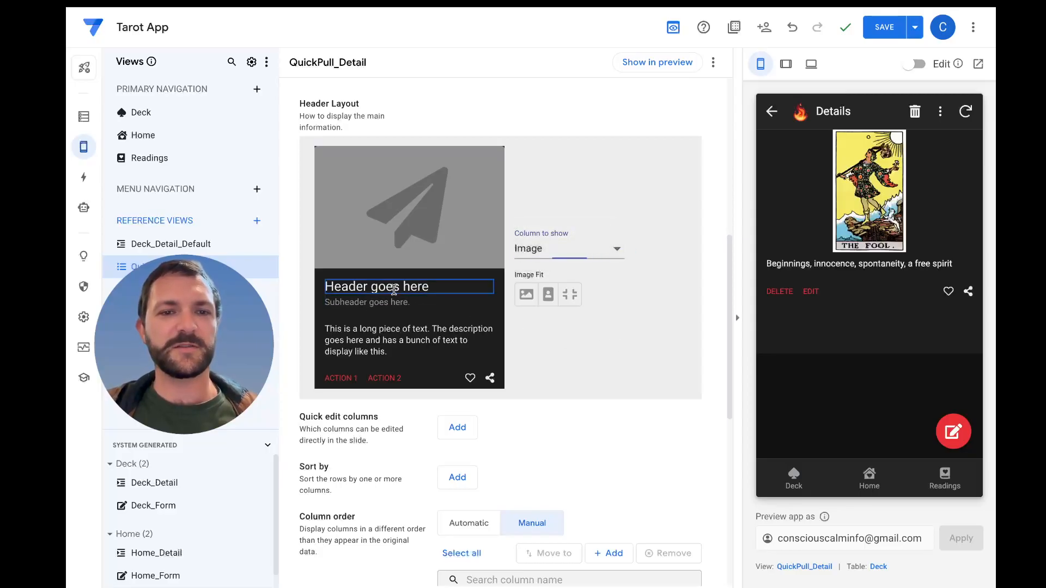
# Set Action 1, Action 2 and the description text of the card header layout to None
pyautogui.click(342, 378)
pyautogui.click(568, 274)
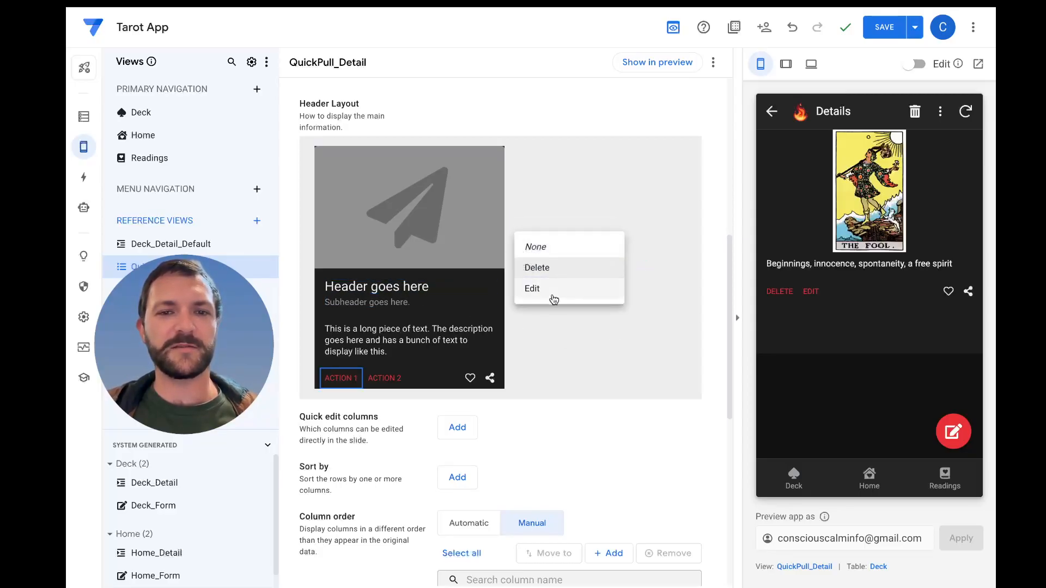
pyautogui.click(567, 250)
pyautogui.click(376, 380)
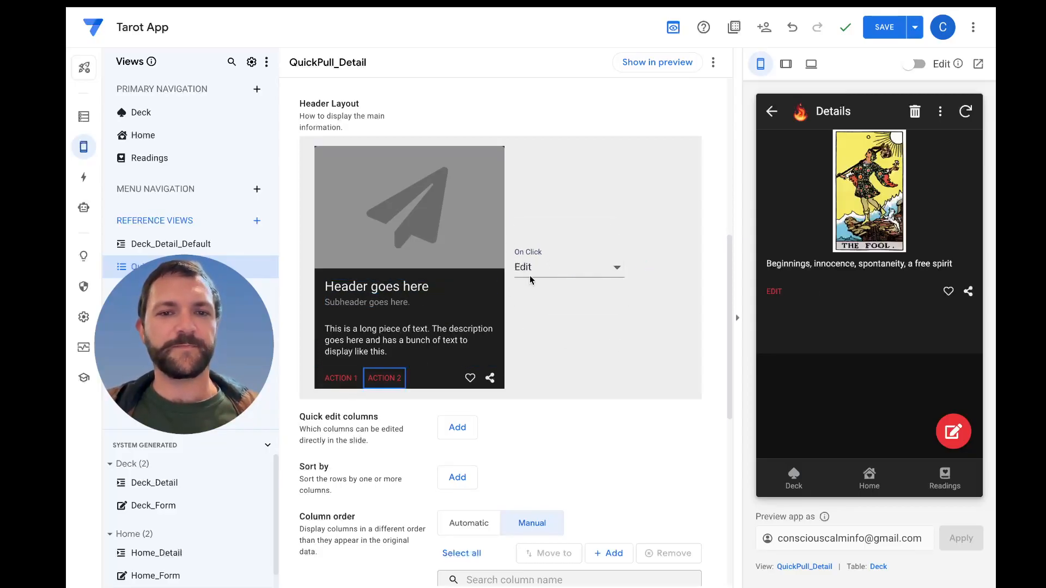
pyautogui.click(567, 268)
pyautogui.click(551, 224)
pyautogui.click(415, 328)
pyautogui.click(544, 268)
pyautogui.click(556, 184)
# Check the On Click options of the heart and share icons in the card header layout
pyautogui.click(469, 378)
pyautogui.click(569, 268)
pyautogui.click(572, 268)
pyautogui.click(490, 378)
pyautogui.click(556, 270)
pyautogui.click(553, 268)
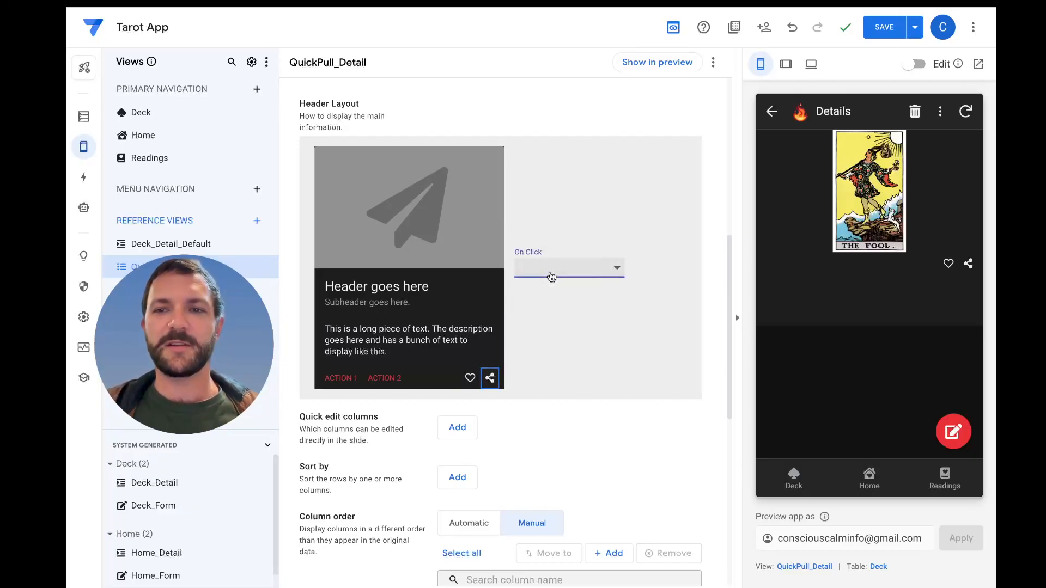
pyautogui.click(572, 267)
pyautogui.click(568, 266)
pyautogui.click(511, 339)
# Try the fill fit on the card header image again and turn off the card layout
pyautogui.click(479, 284)
pyautogui.click(457, 240)
pyautogui.click(559, 251)
pyautogui.click(560, 252)
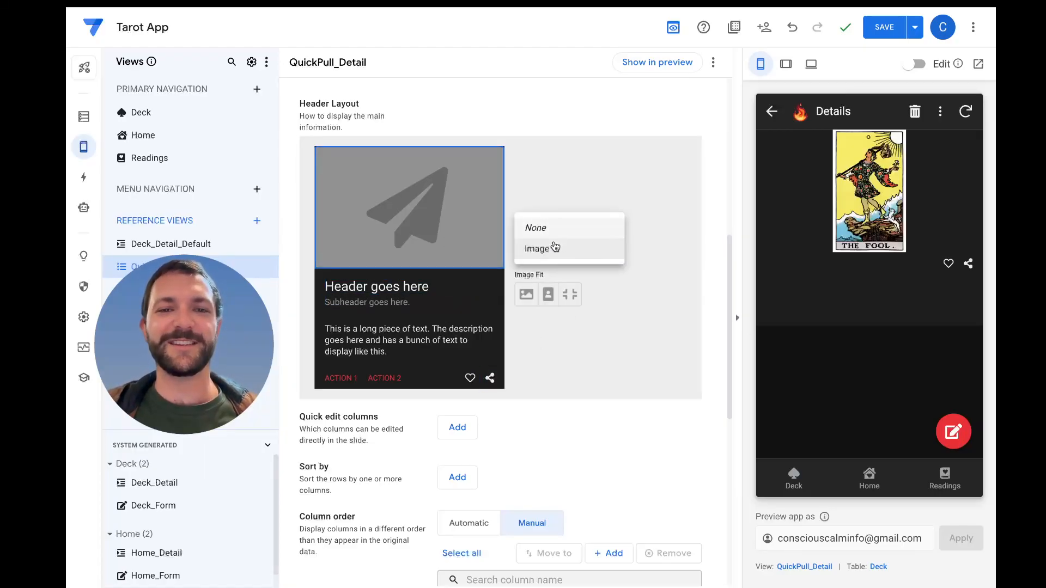
pyautogui.click(570, 294)
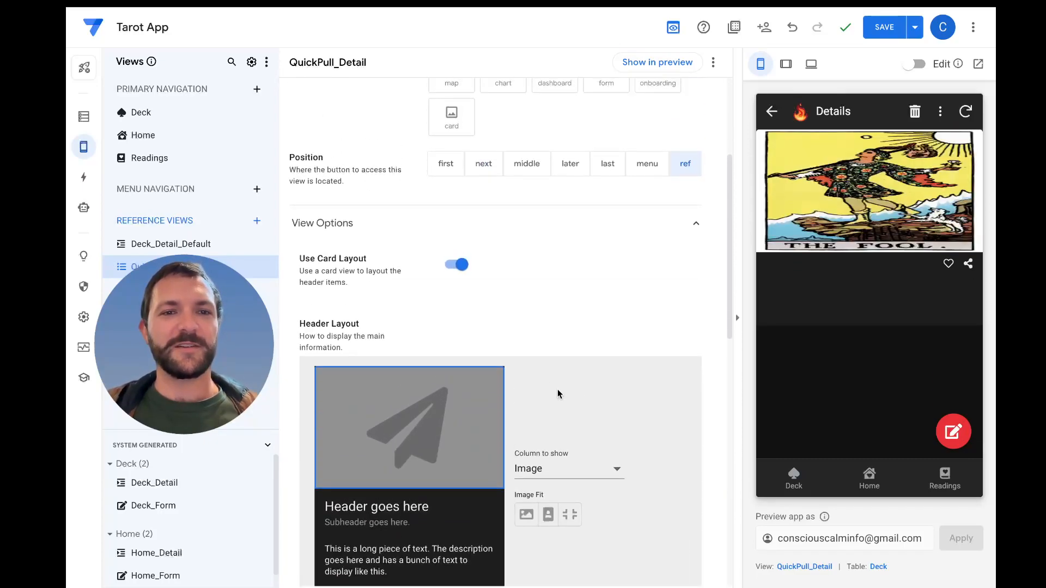
pyautogui.click(458, 265)
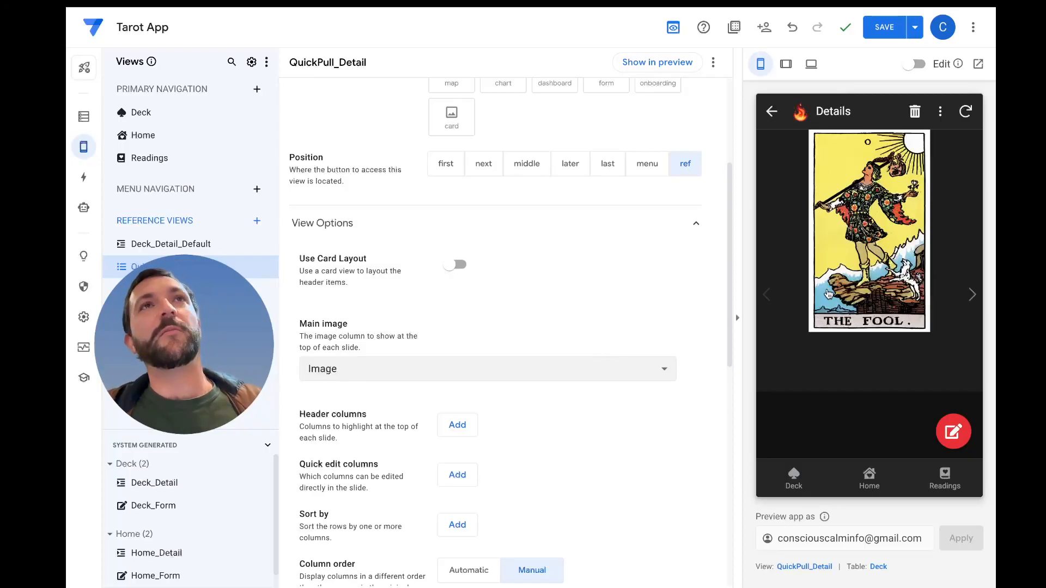
# Review the QuickPull_Detail view's settings and set its image style to Background
pyautogui.scroll(4, 544, 280)
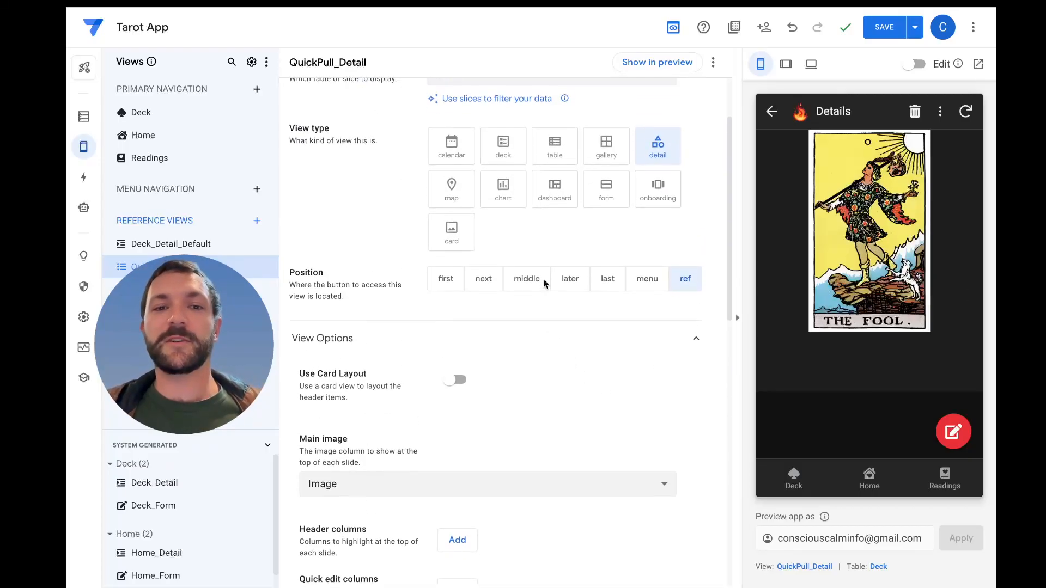
pyautogui.scroll(1, 551, 318)
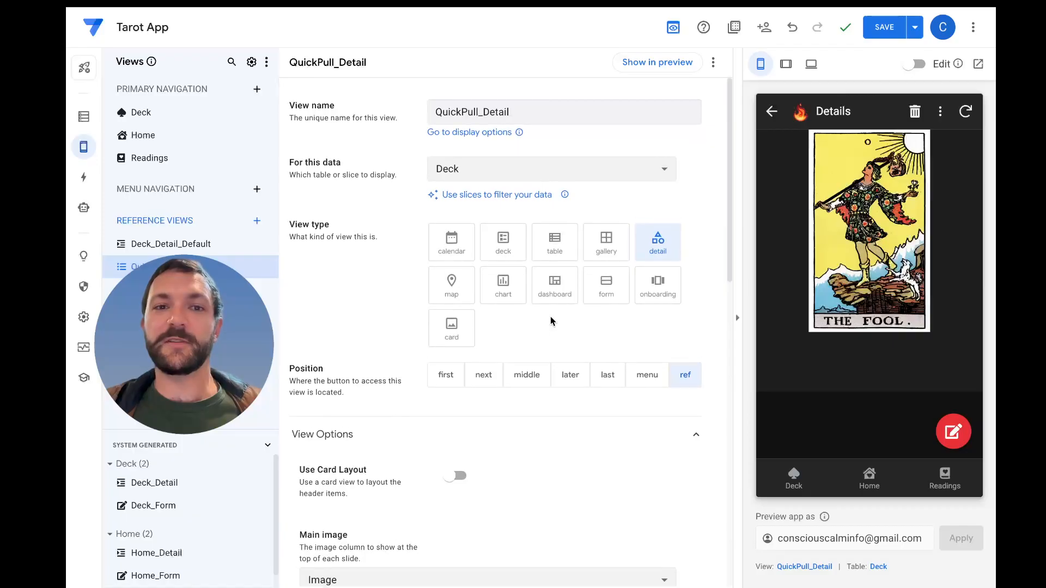
pyautogui.scroll(-8, 550, 320)
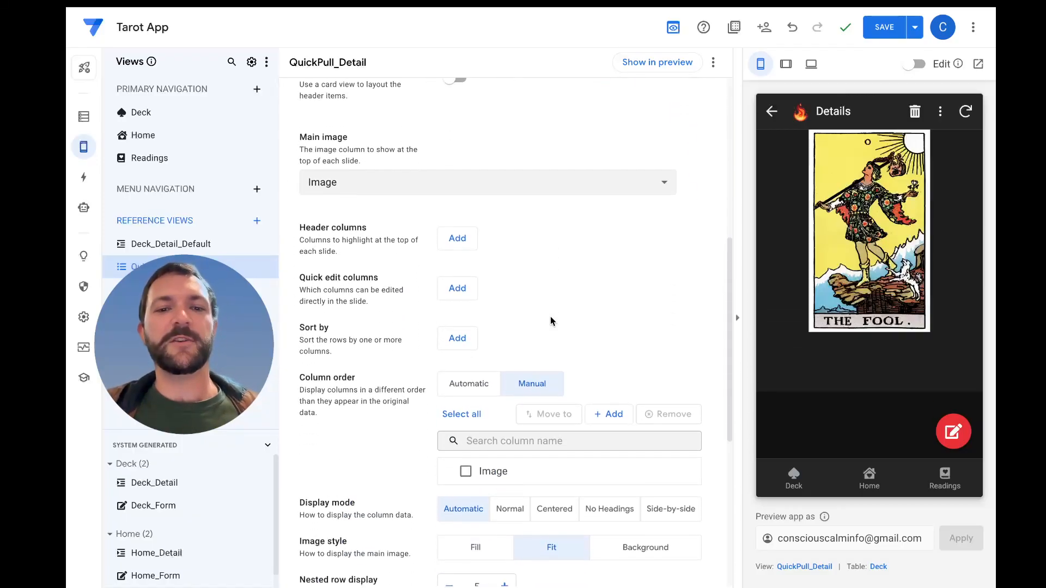
pyautogui.scroll(-4, 551, 322)
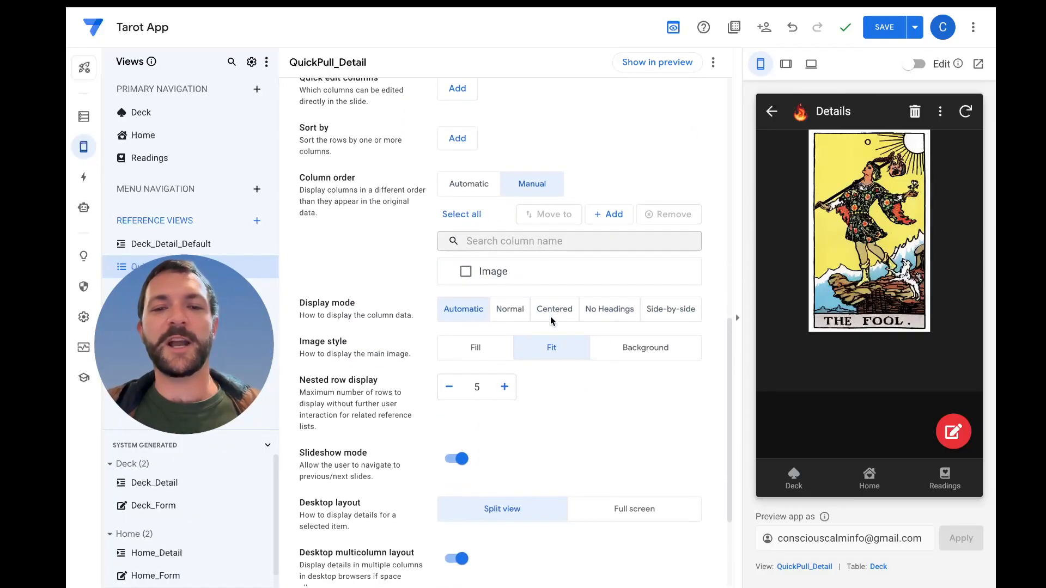
pyautogui.click(648, 347)
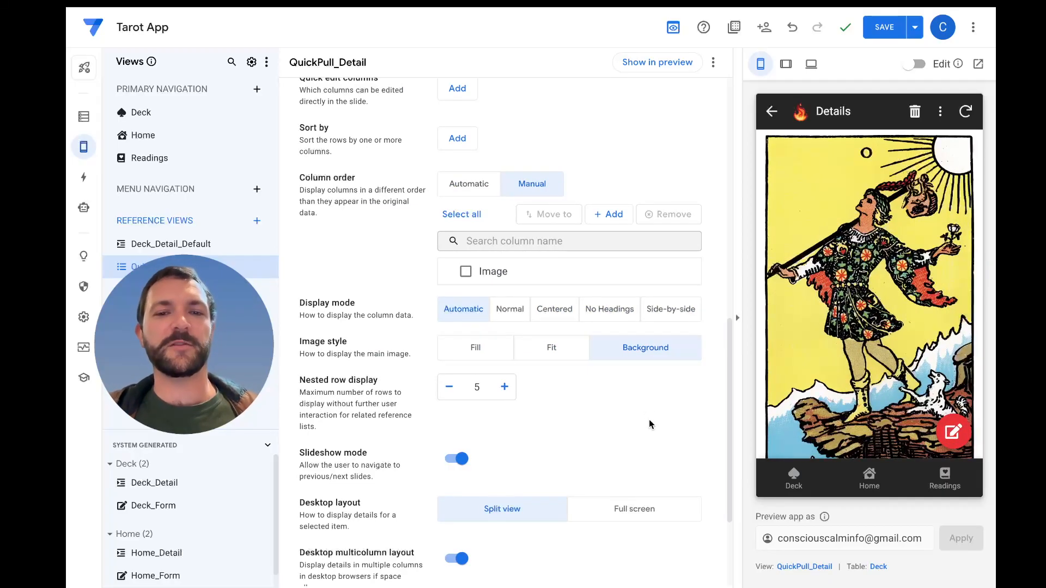
# Set the image style of the QuickPull_Detail view to Fit
pyautogui.click(562, 354)
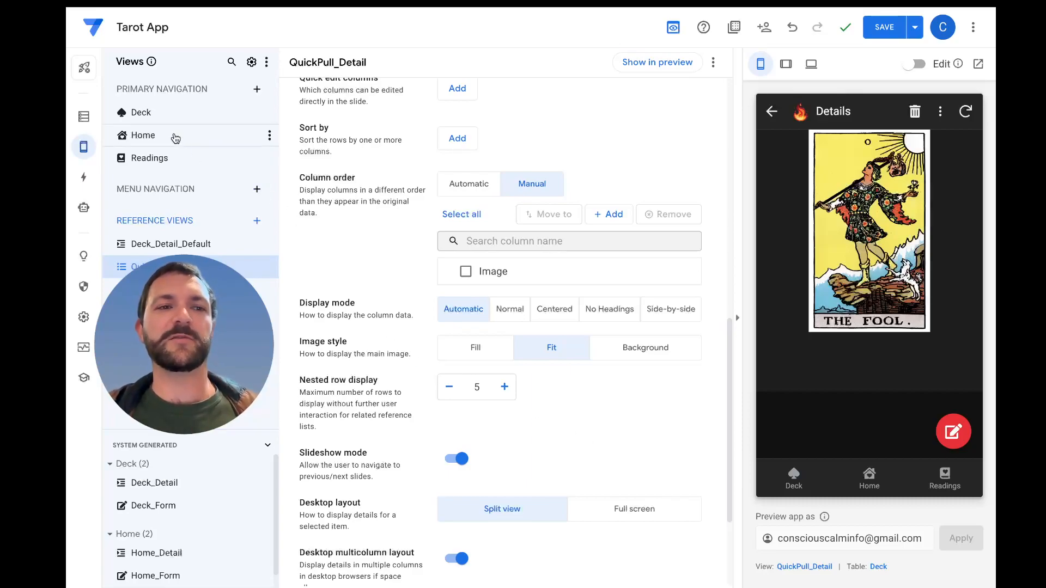
pyautogui.click(201, 122)
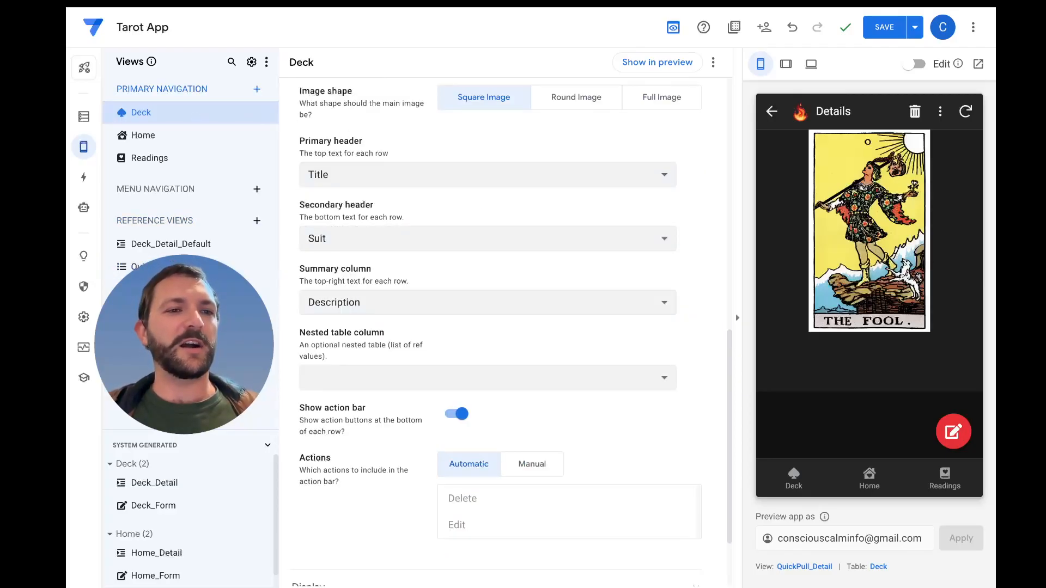
# Open the Deck table's Edit action and expand its Display and Behavior settings
pyautogui.click(83, 177)
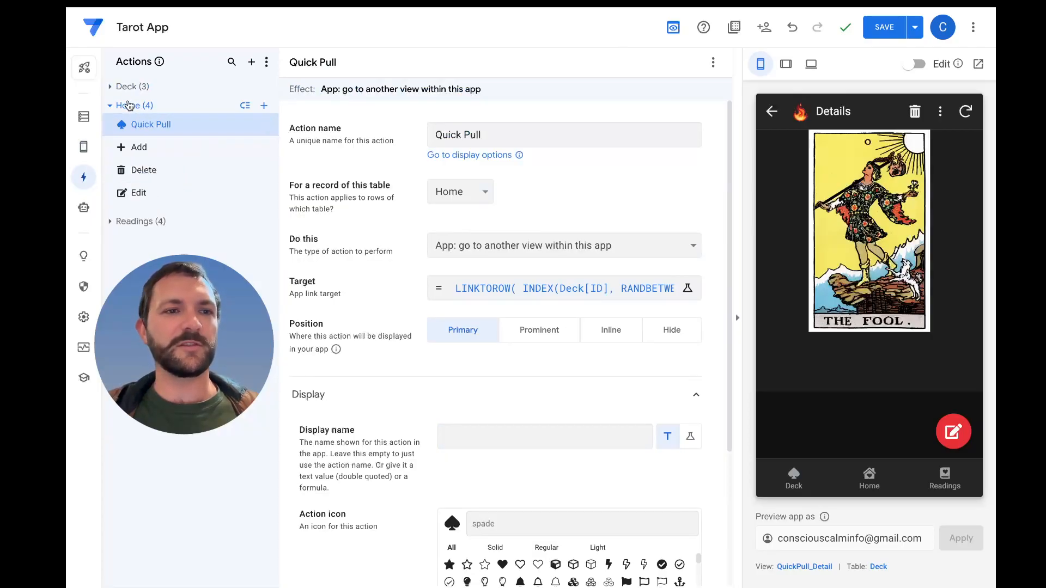
pyautogui.click(117, 88)
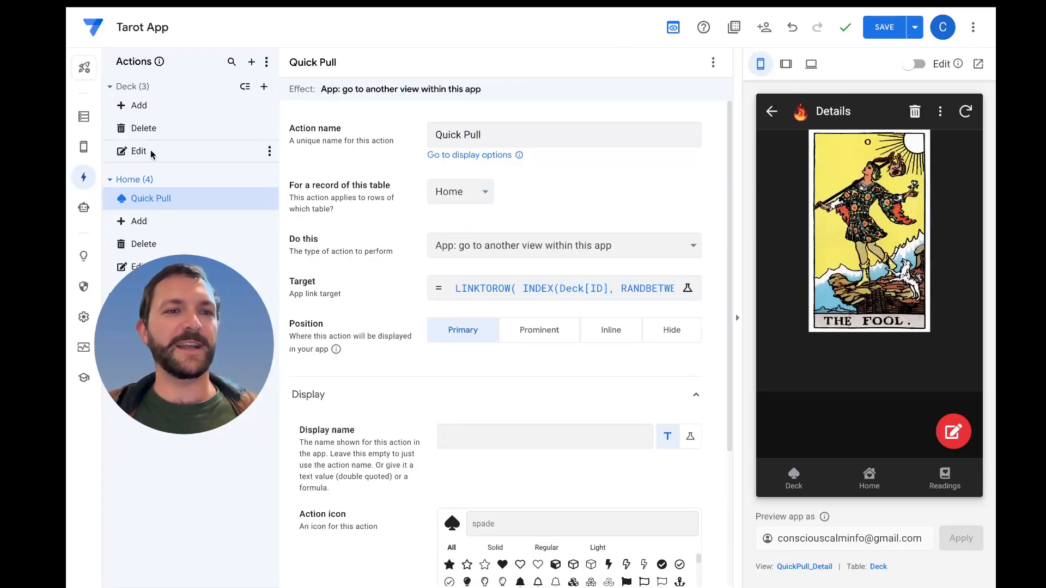
pyautogui.click(151, 152)
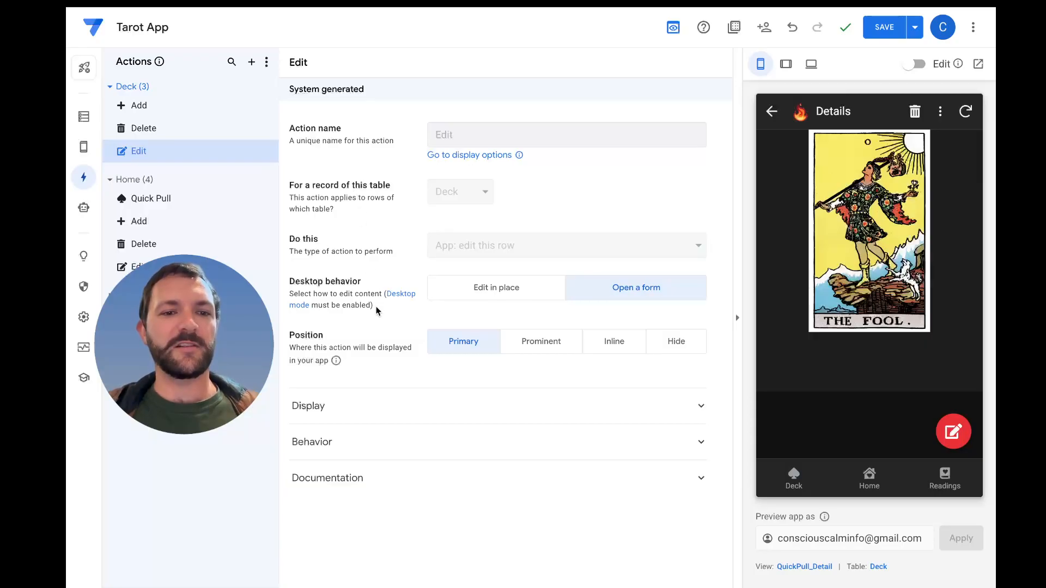
pyautogui.click(413, 414)
pyautogui.scroll(-1, 414, 416)
pyautogui.scroll(-3, 411, 416)
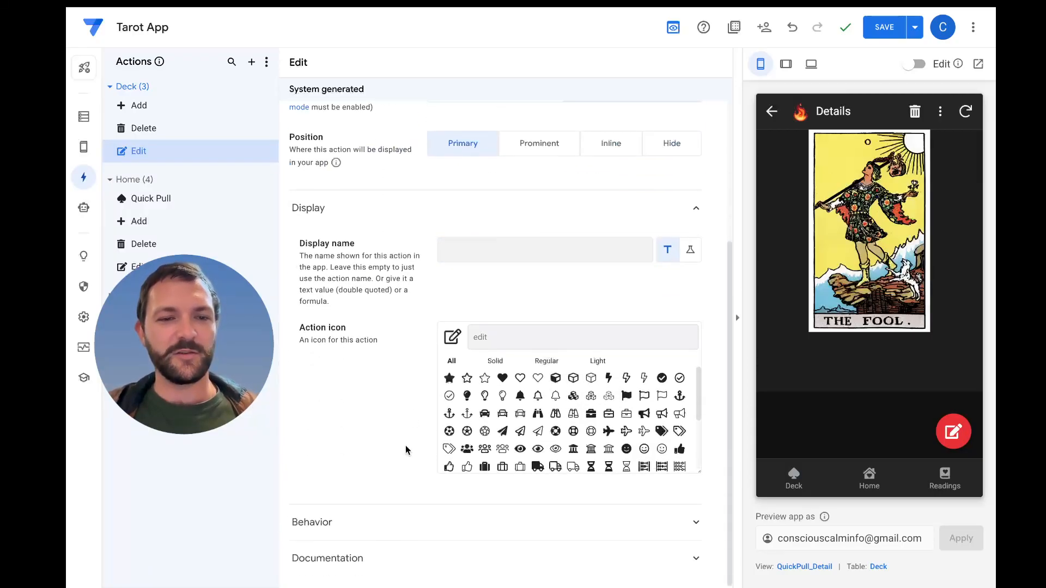
pyautogui.click(390, 523)
pyautogui.scroll(-2, 390, 468)
pyautogui.scroll(-2, 390, 467)
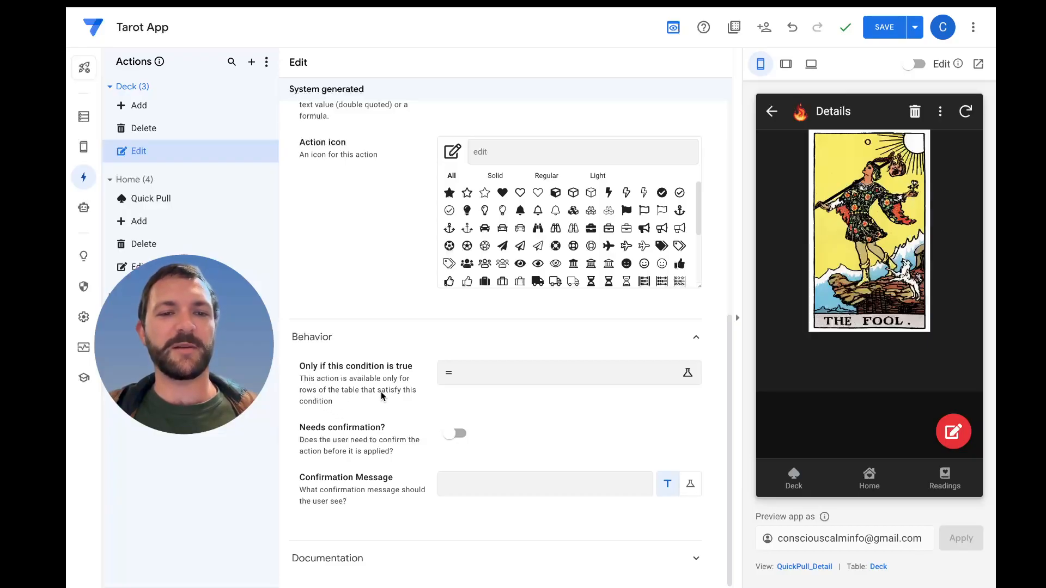
# Start the Edit action's "Only if this condition is true" expression with CONTEXT("View")
pyautogui.click(511, 377)
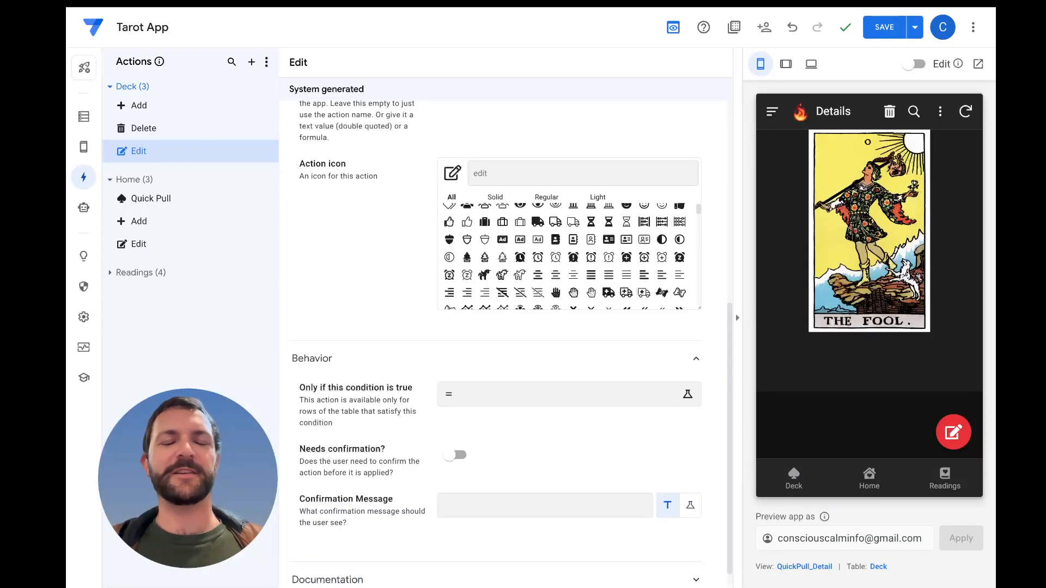
pyautogui.click(536, 395)
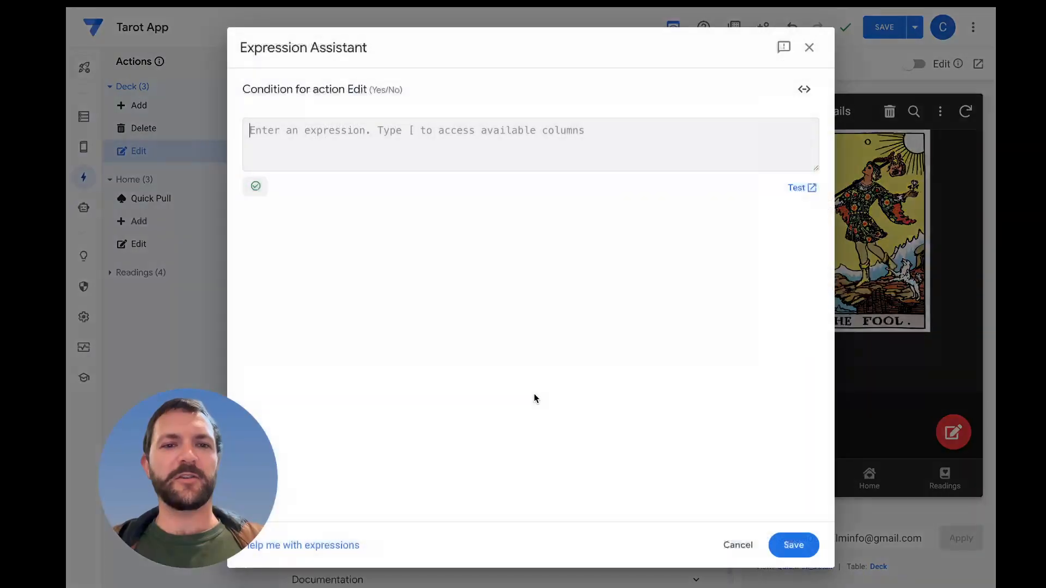
pyautogui.write('CONT')
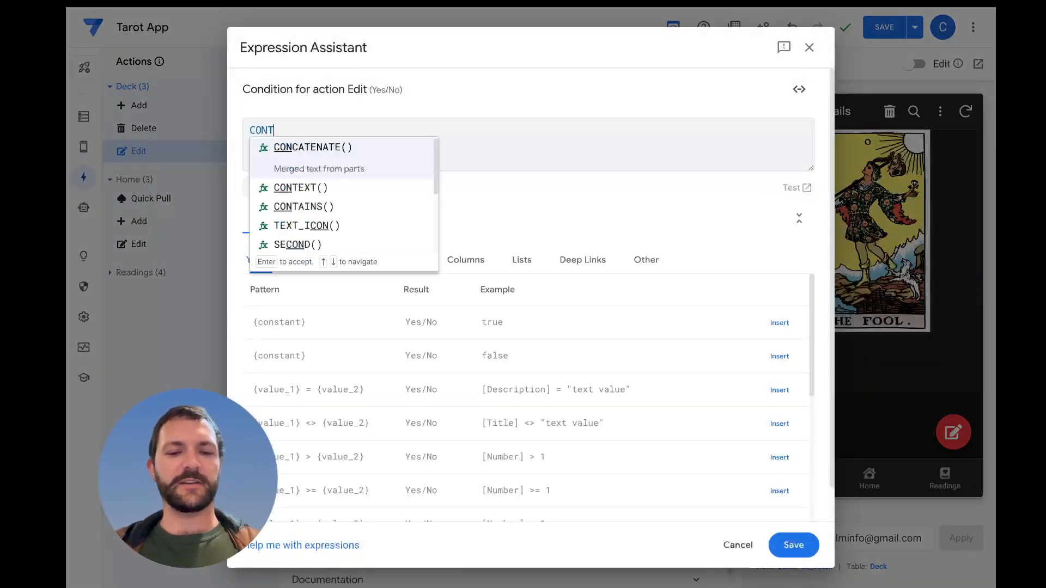
pyautogui.write('EXT')
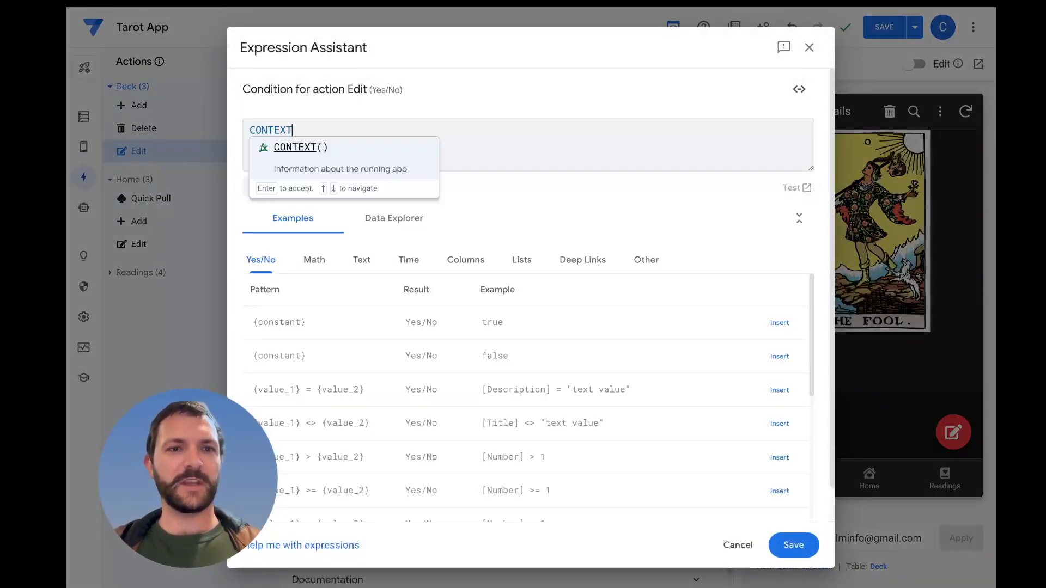
pyautogui.press('Return')
pyautogui.write('"')
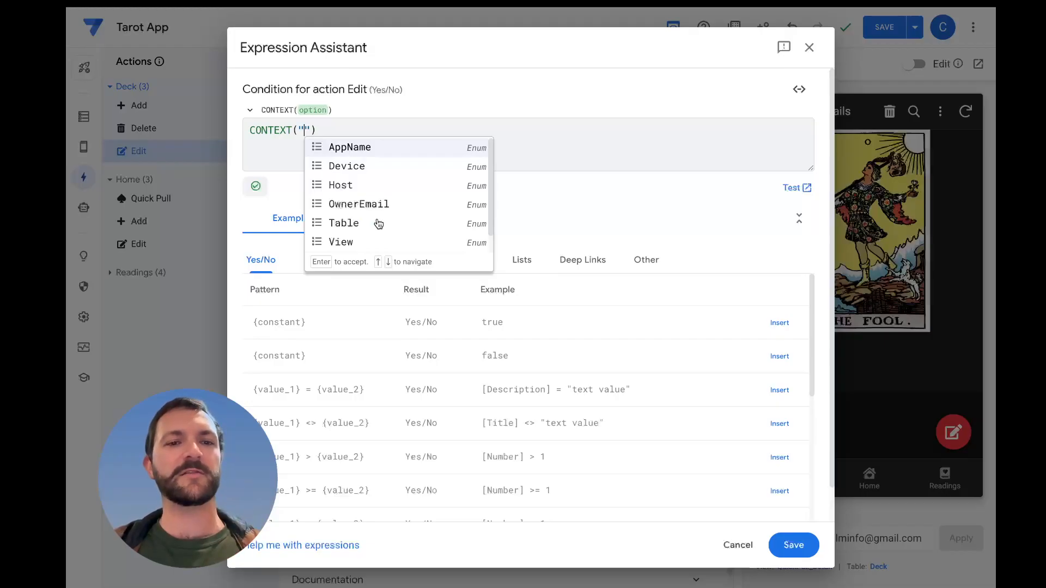
pyautogui.click(351, 244)
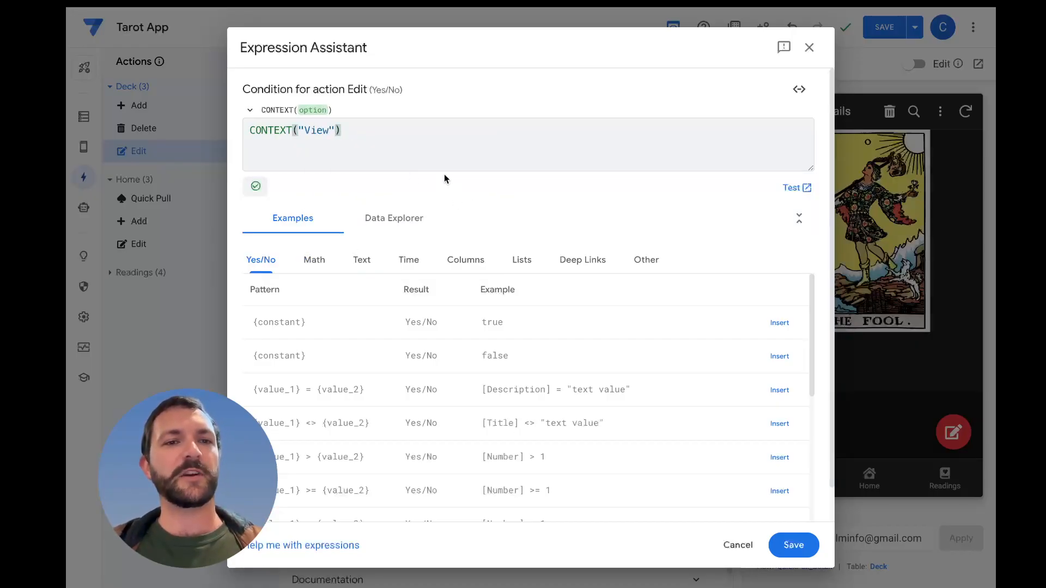
# Make CONTEXT("View") the item to search for in an IN( function, followed by a comma
pyautogui.click(413, 137)
pyautogui.click(261, 143)
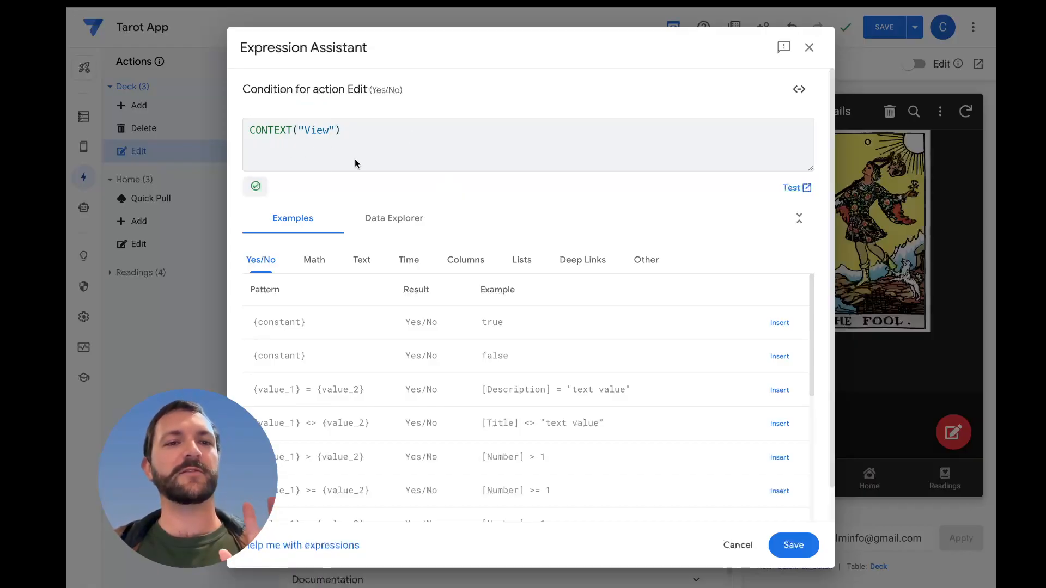
pyautogui.moveTo(381, 129); pyautogui.dragTo(242, 130)
pyautogui.click(362, 155)
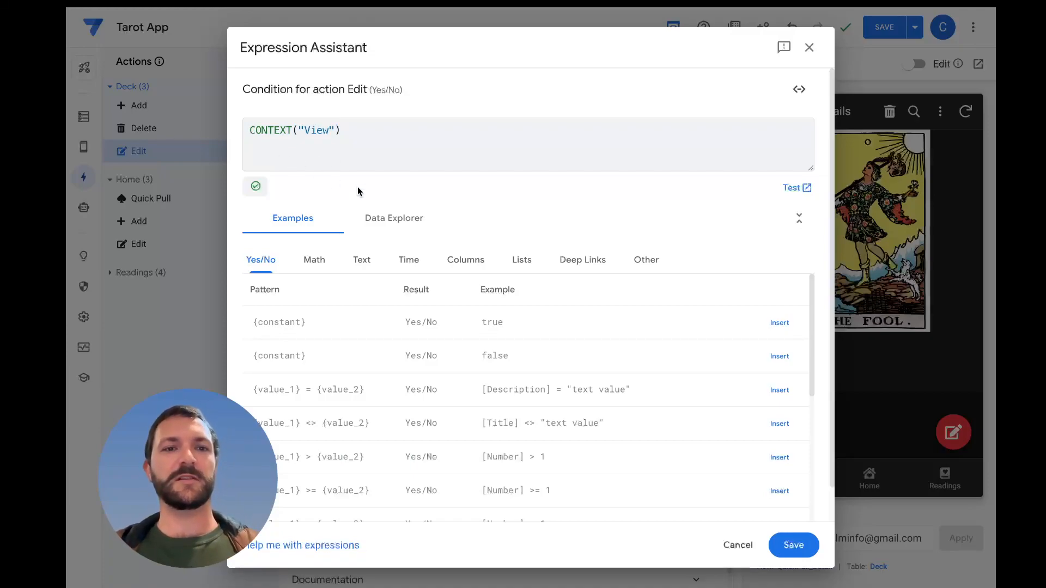
pyautogui.write('IN(')
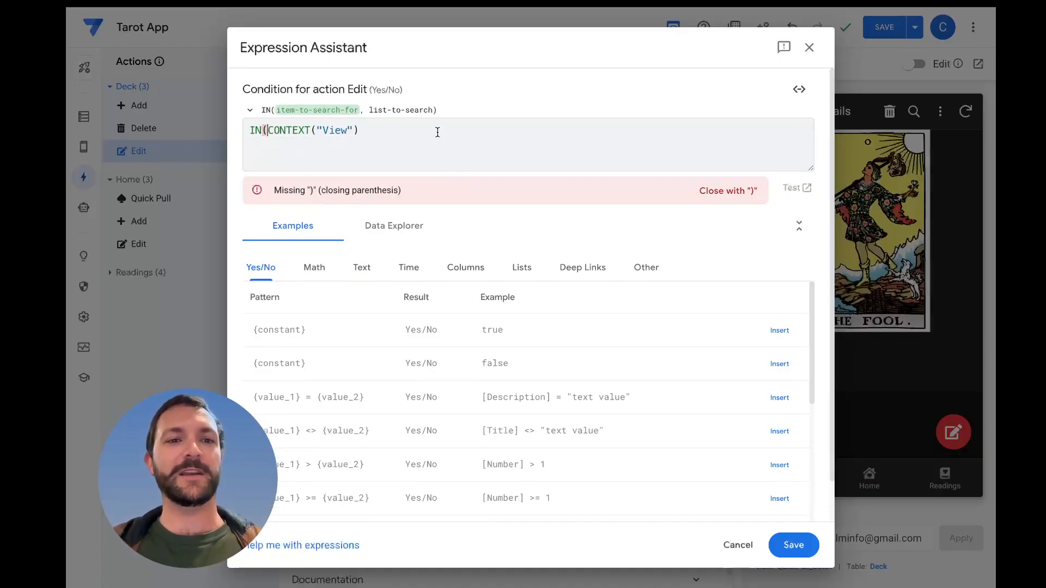
pyautogui.click(437, 131)
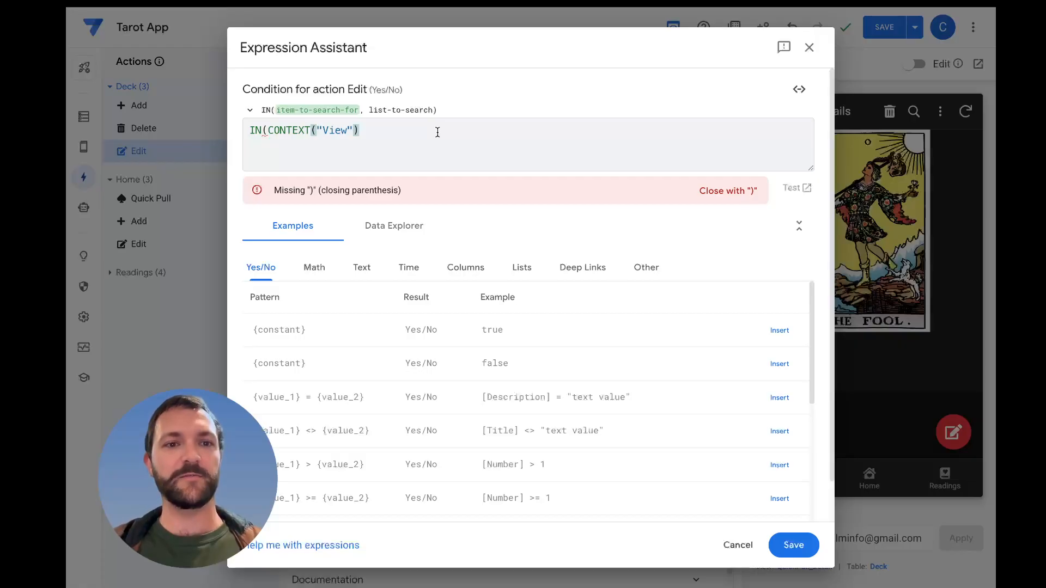
pyautogui.write(',')
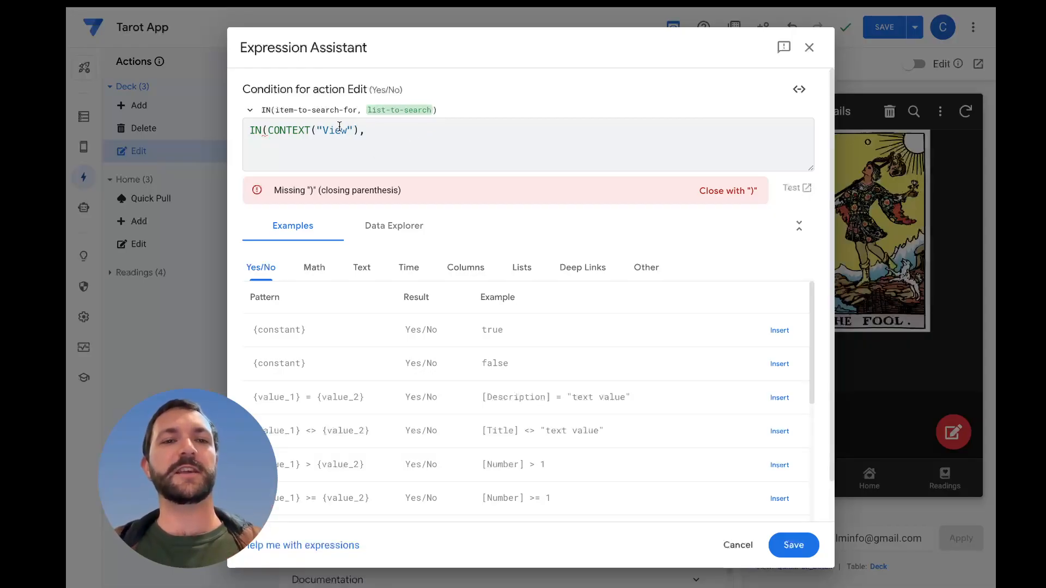
pyautogui.moveTo(354, 131); pyautogui.dragTo(317, 131)
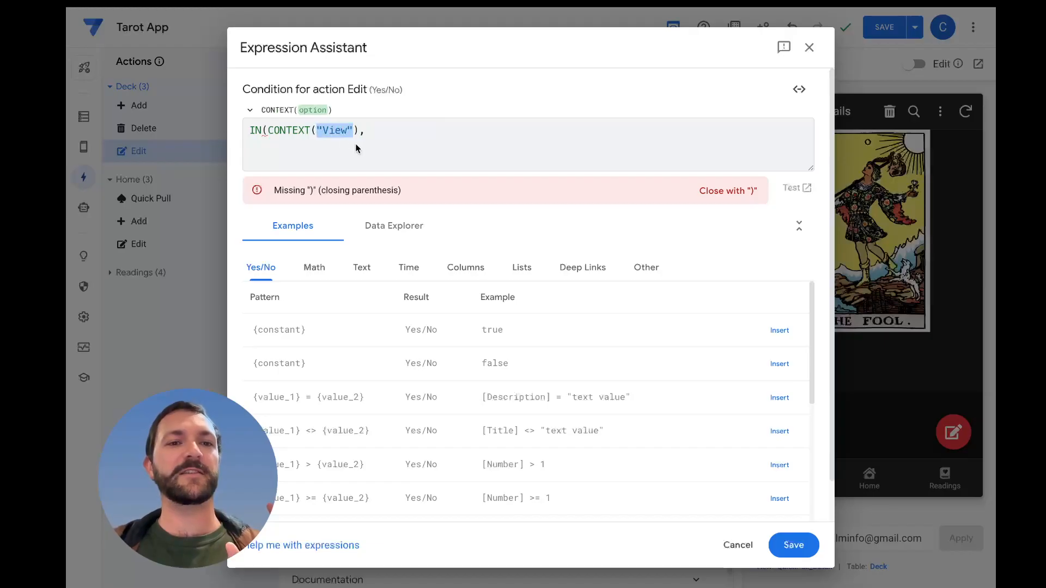
pyautogui.click(376, 132)
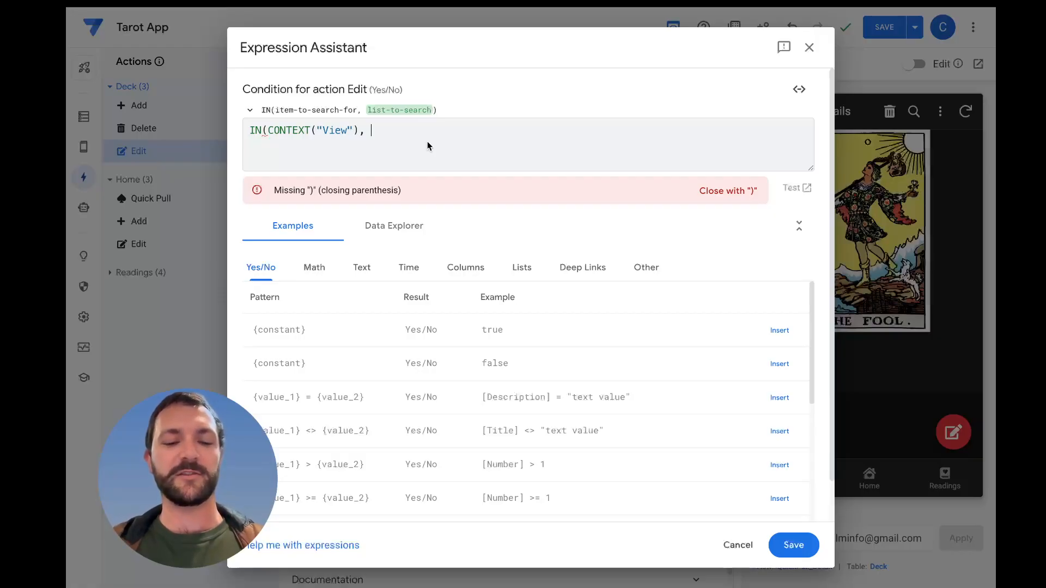
# Enter "QuickPull_Detail" as the second argument of the IN function and close its parenthesis
pyautogui.write('"Qucik')
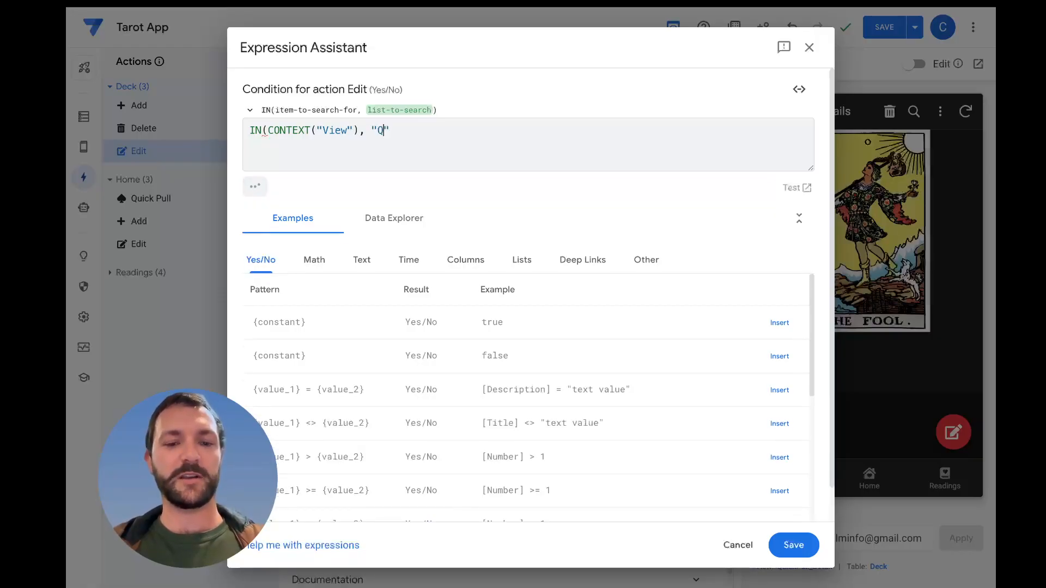
pyautogui.press('BackSpace')
pyautogui.press('BackSpace')
pyautogui.press('BackSpace')
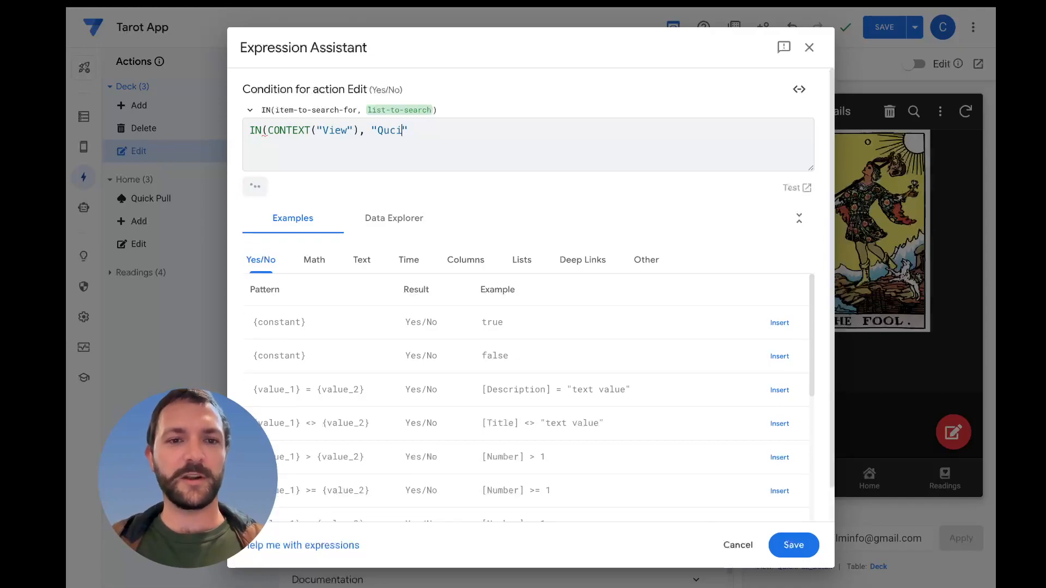
pyautogui.write('ickP')
pyautogui.write('ull_Det')
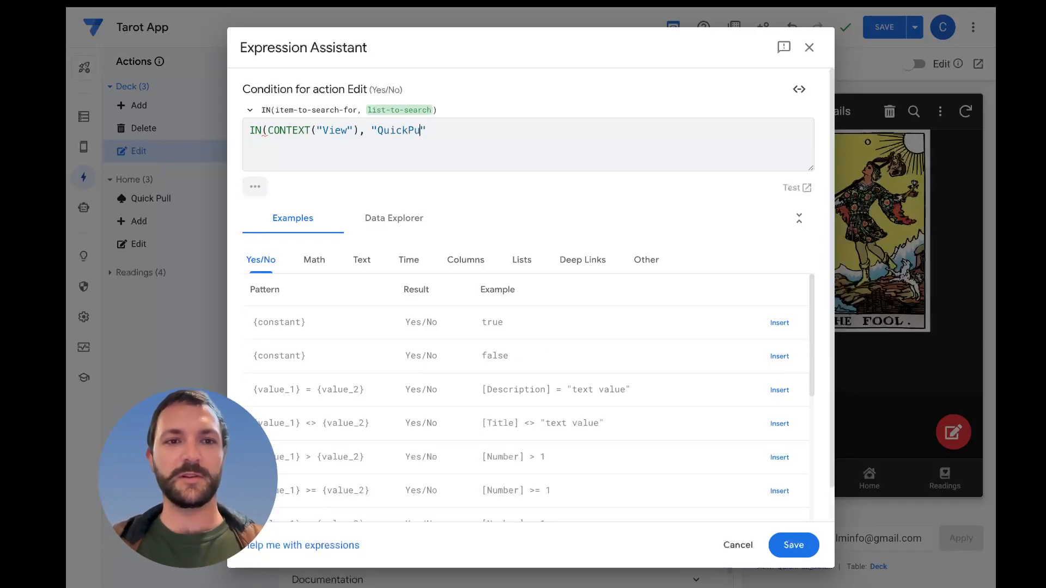
pyautogui.write('ail')
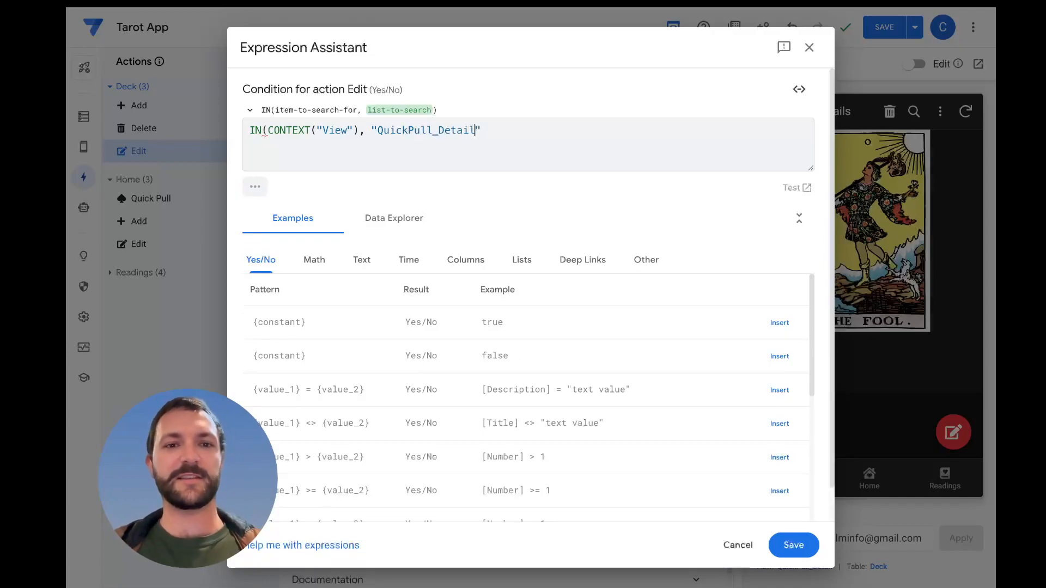
pyautogui.click(517, 127)
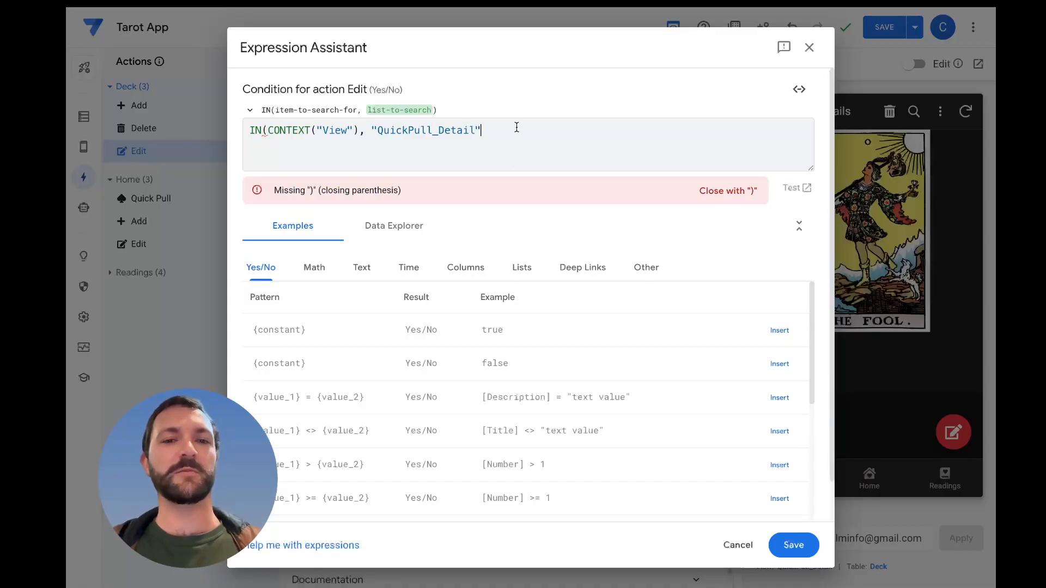
pyautogui.write(')')
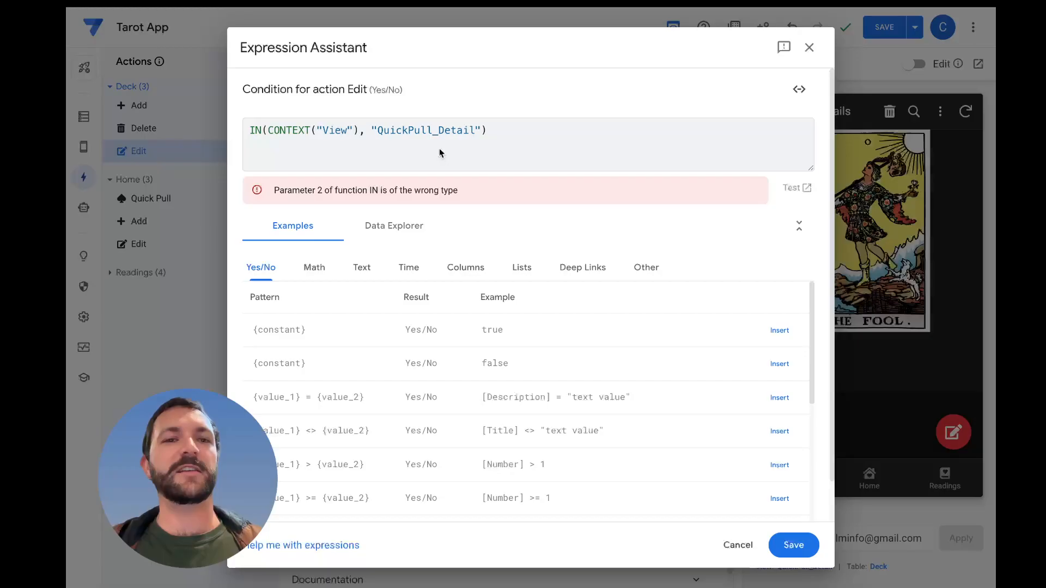
# Wrap "QuickPull_Detail" in a LIST() function so the expression reads IN(CONTEXT("View"), LIST("QuickPull_Detail"))
pyautogui.moveTo(434, 189); pyautogui.dragTo(355, 189)
pyautogui.click(468, 193)
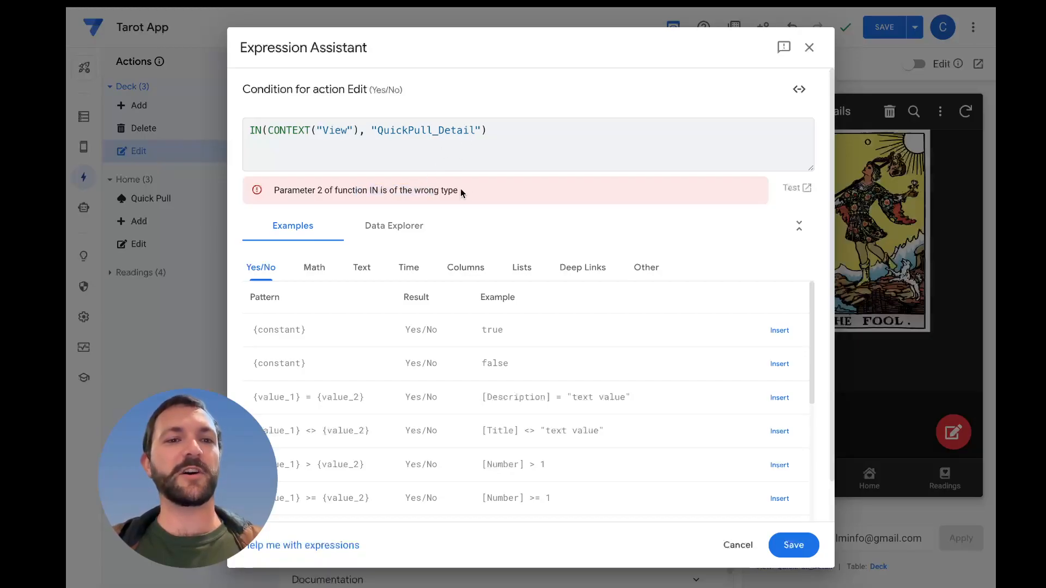
pyautogui.moveTo(372, 131); pyautogui.dragTo(483, 134)
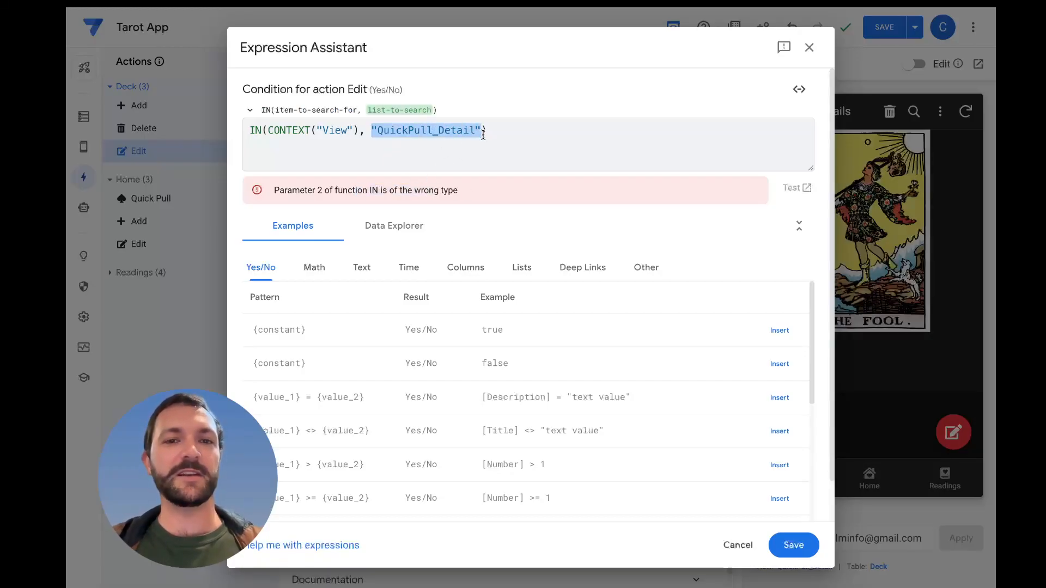
pyautogui.click(484, 135)
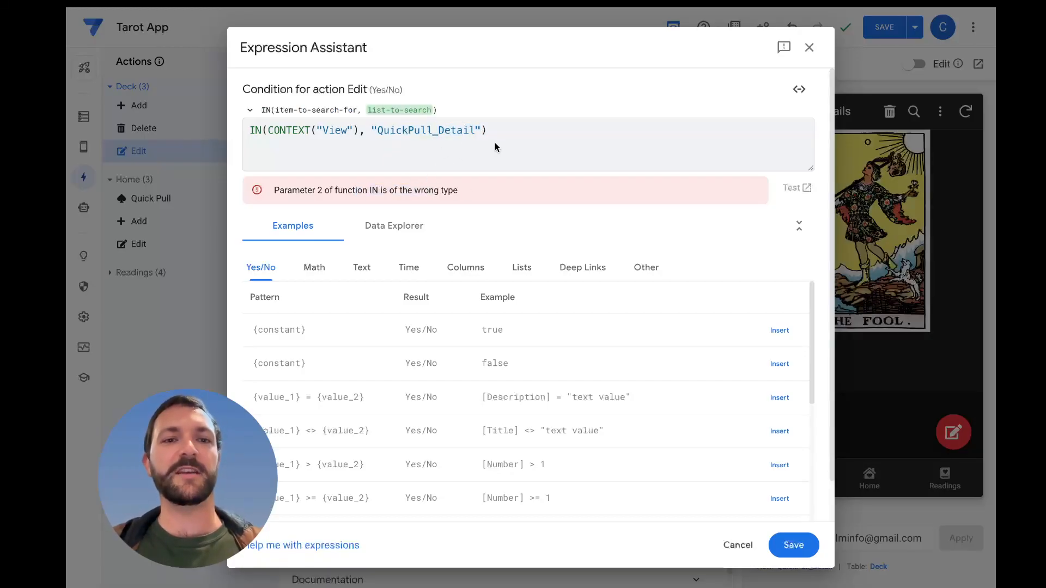
pyautogui.click(372, 130)
pyautogui.write('LIST(')
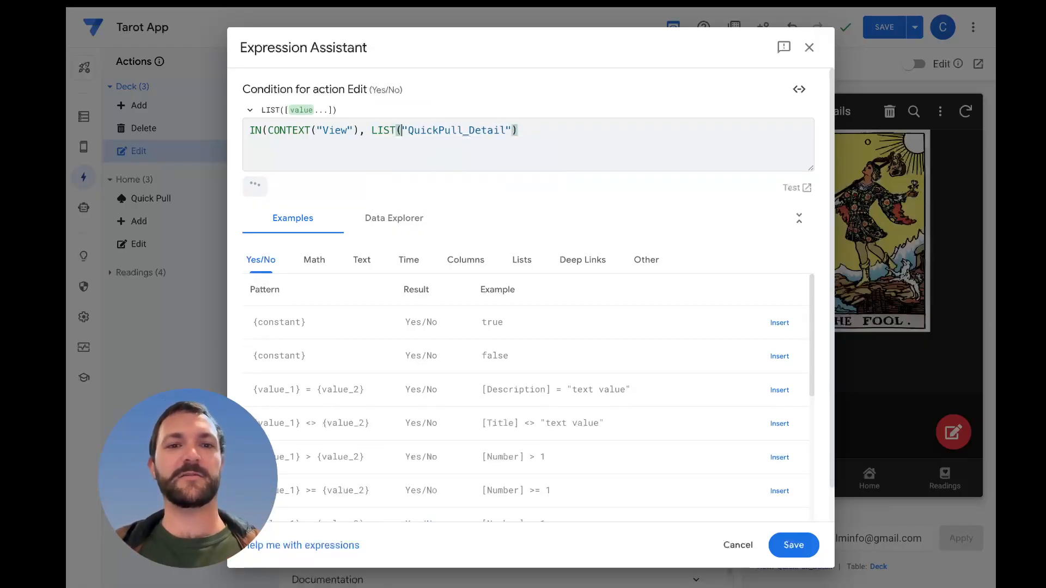
pyautogui.click(525, 133)
pyautogui.click(522, 193)
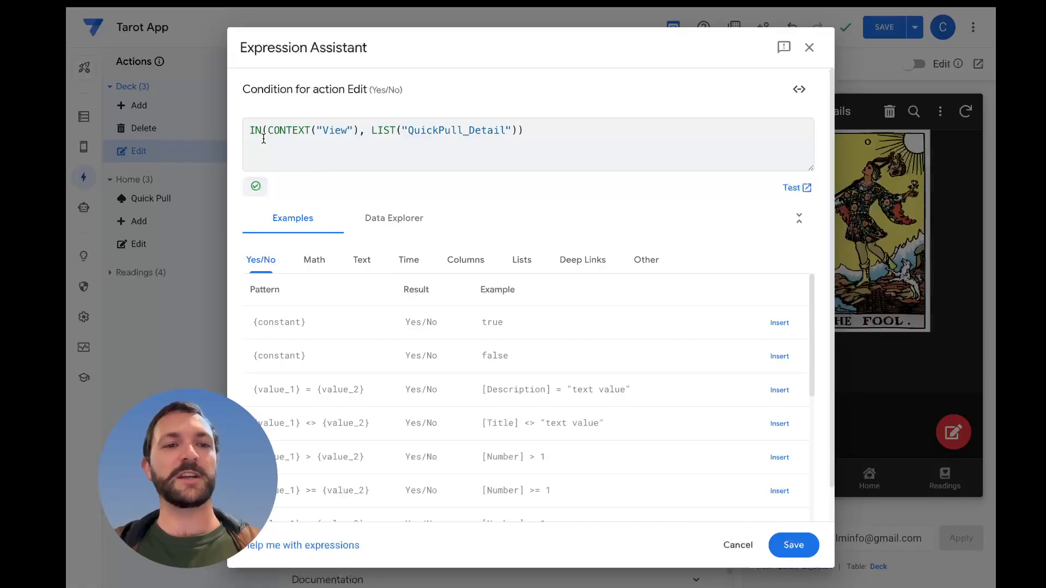
pyautogui.click(297, 130)
pyautogui.moveTo(297, 129); pyautogui.dragTo(514, 131)
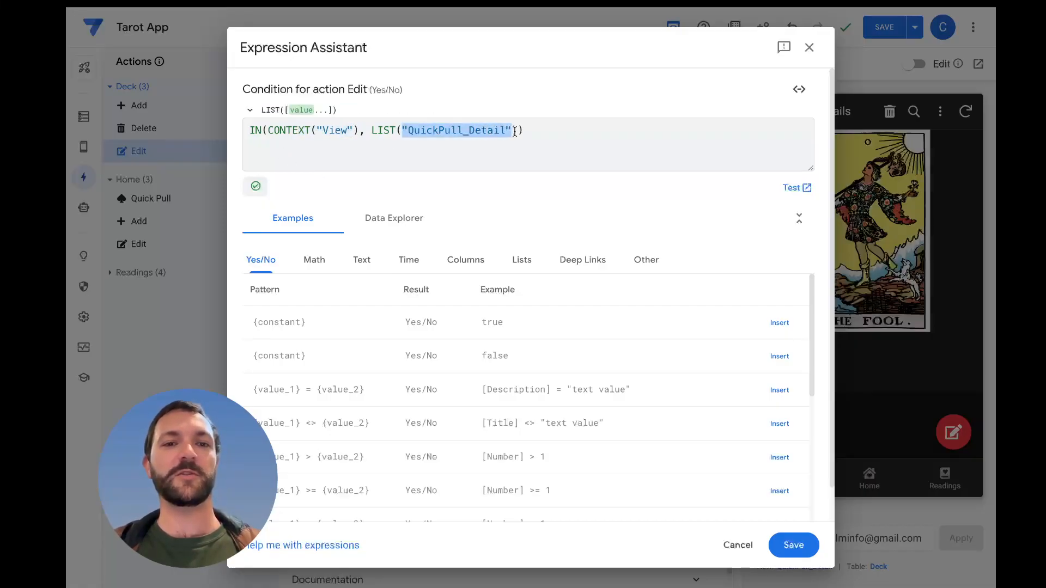
pyautogui.click(534, 164)
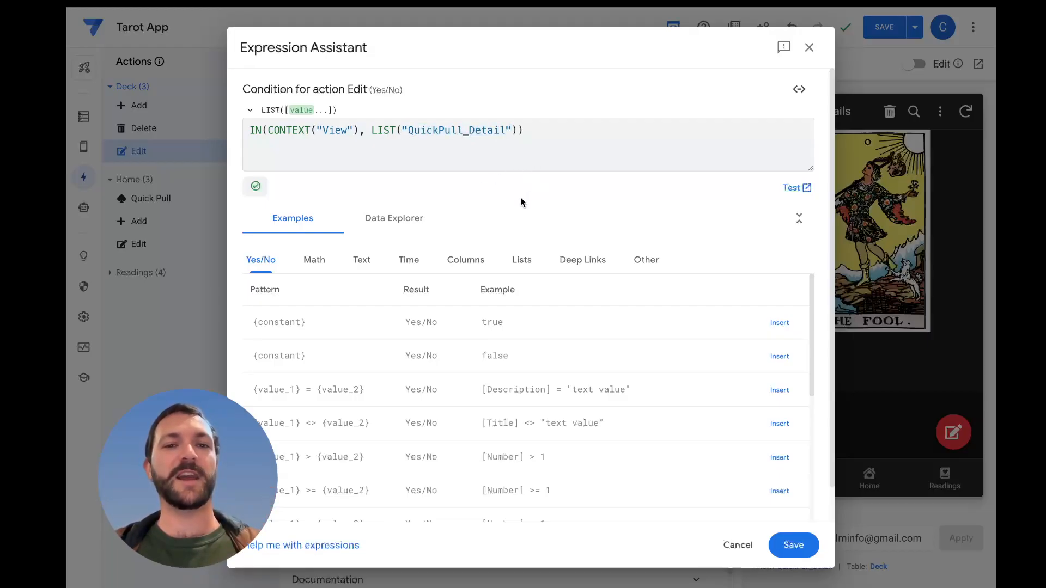
pyautogui.moveTo(386, 90); pyautogui.dragTo(320, 90)
pyautogui.click(442, 94)
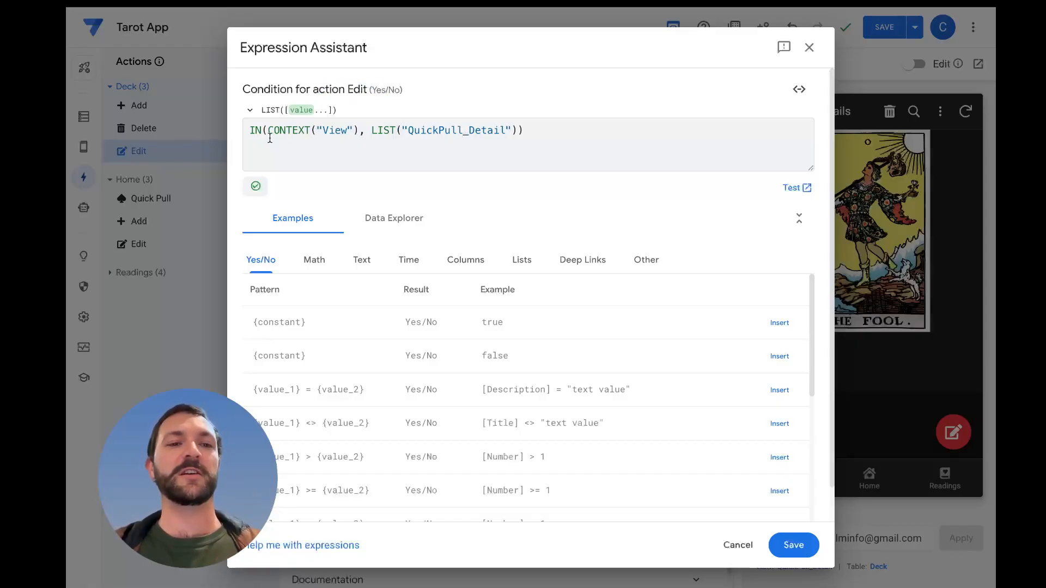
# Wrap the Edit action's condition in NOT() so it reads NOT(IN(CONTEXT("View"), LIST("QuickPull_Detail"))), then save the condition and the app
pyautogui.click(250, 131)
pyautogui.write('NOT(')
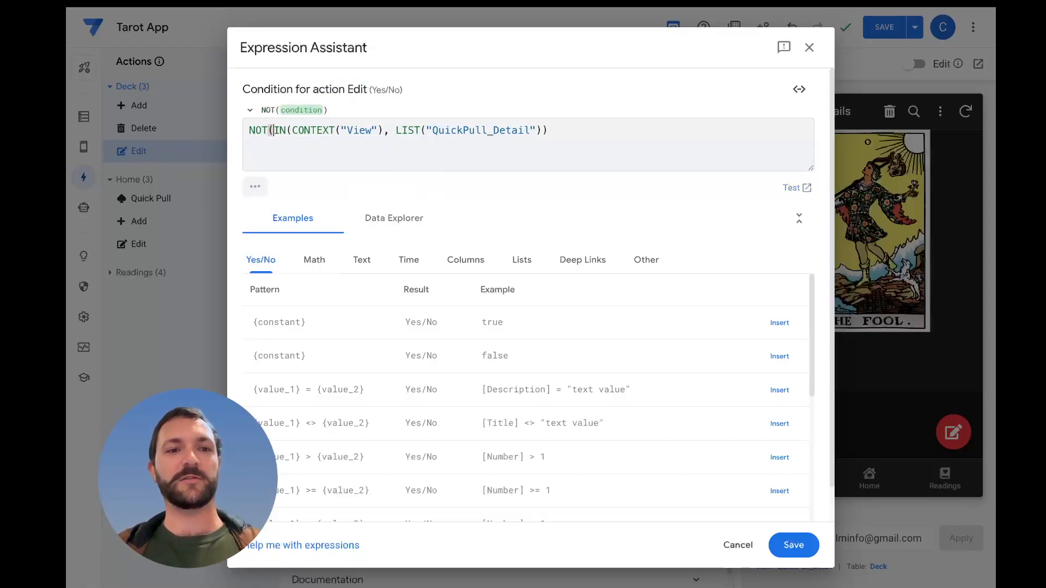
pyautogui.click(652, 130)
pyautogui.write(')')
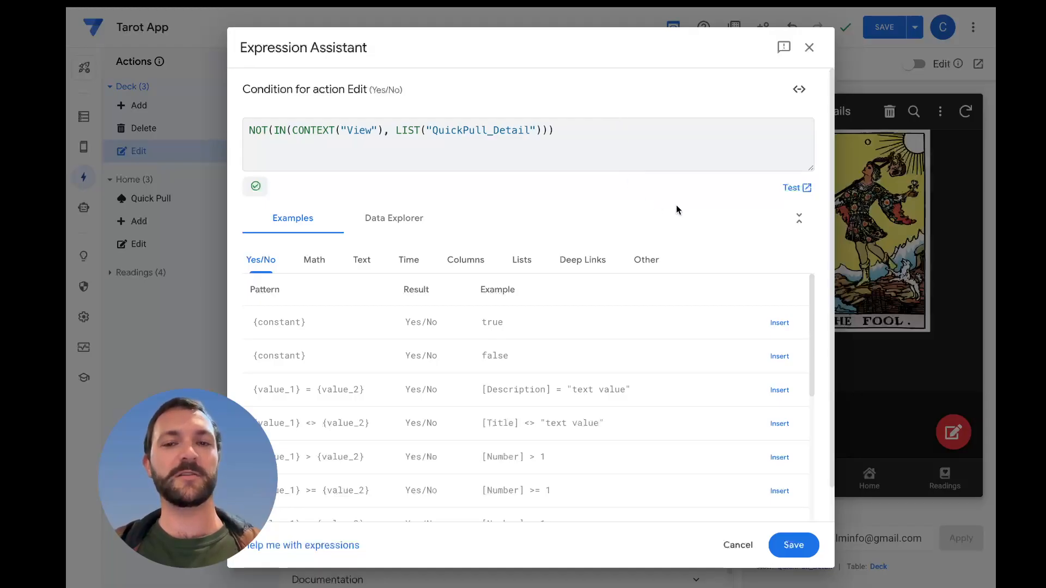
pyautogui.click(796, 545)
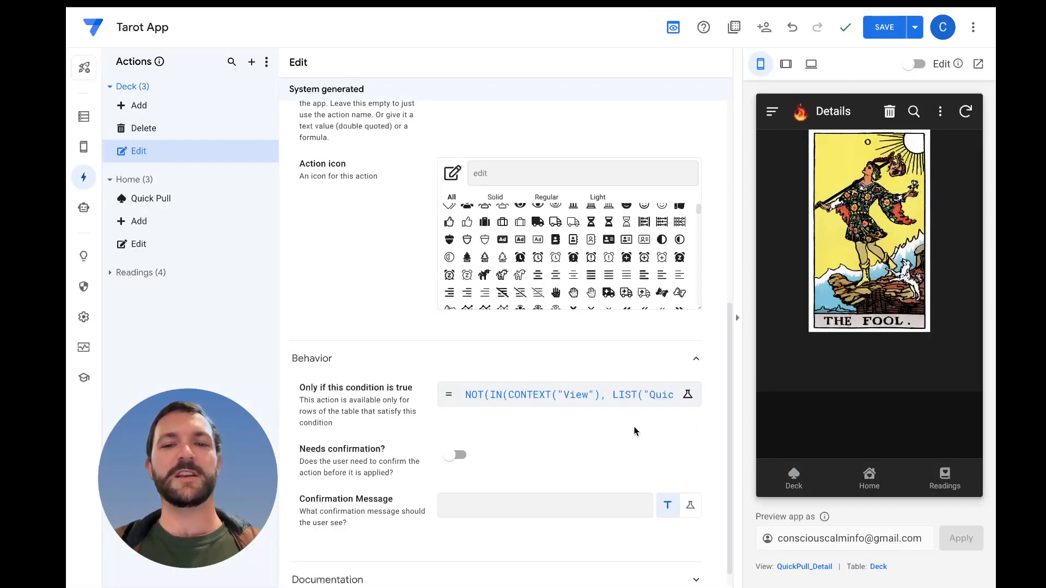
pyautogui.click(885, 30)
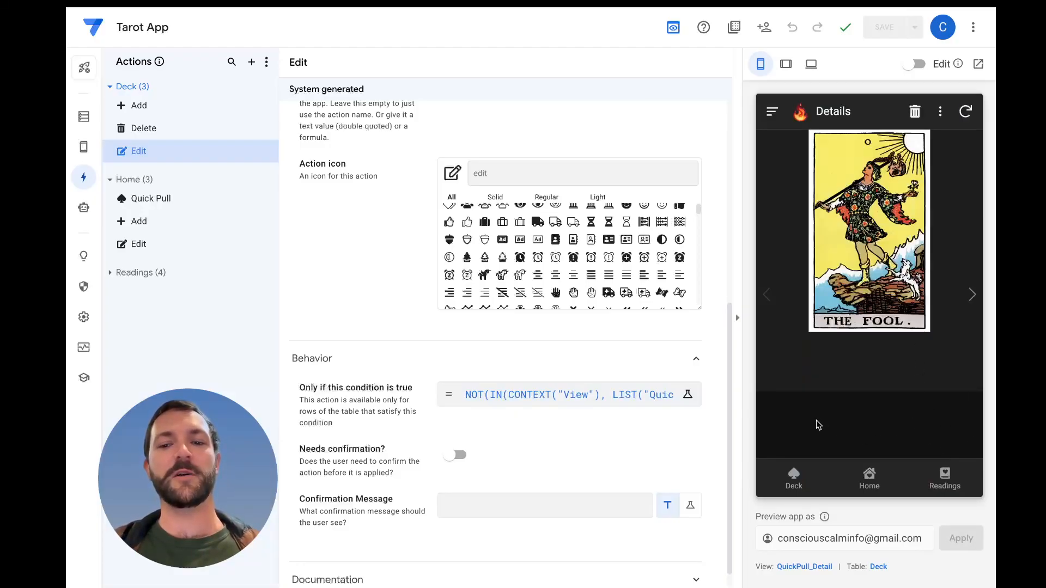
# Check the Edit action in the app preview on The Fool's Deck detail view and on a Quick Pull card from Home
pyautogui.click(794, 479)
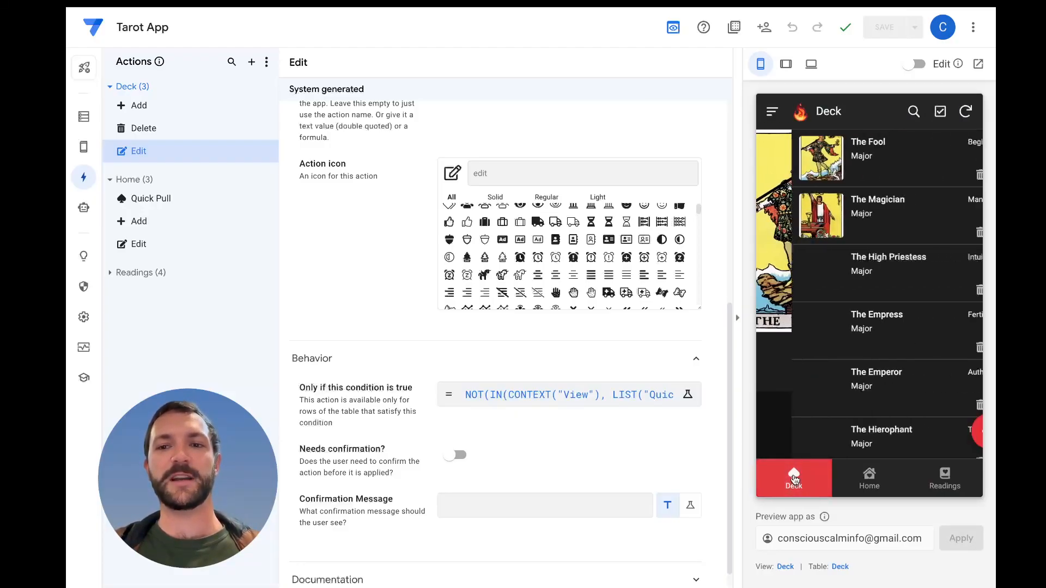
pyautogui.click(857, 173)
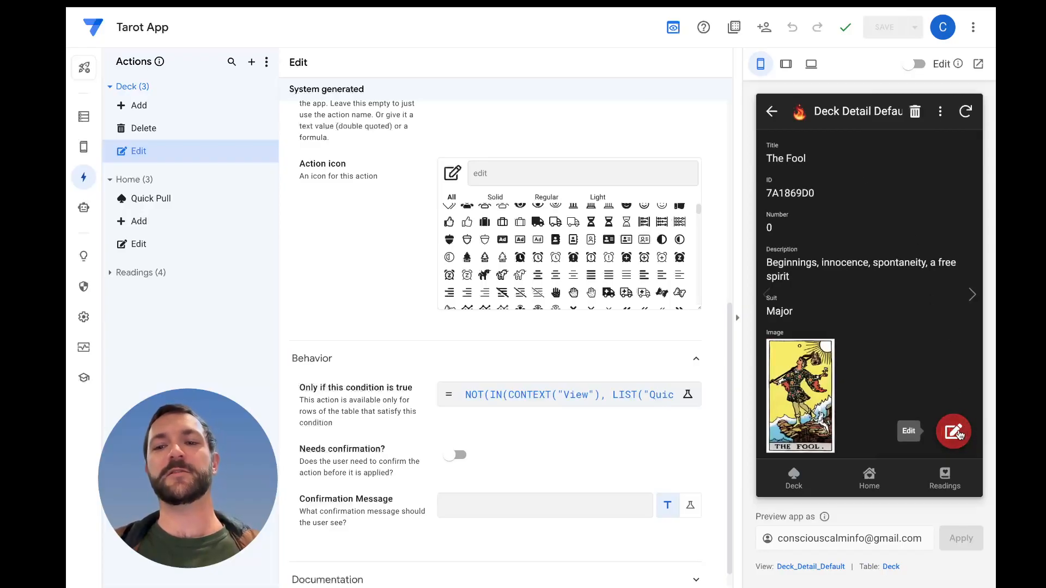
pyautogui.click(868, 482)
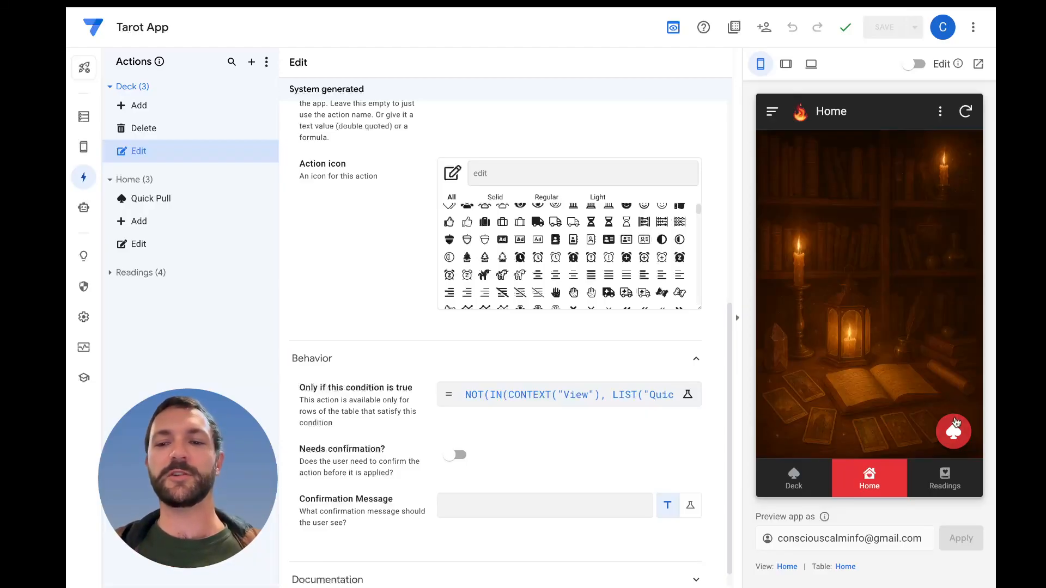
pyautogui.click(954, 432)
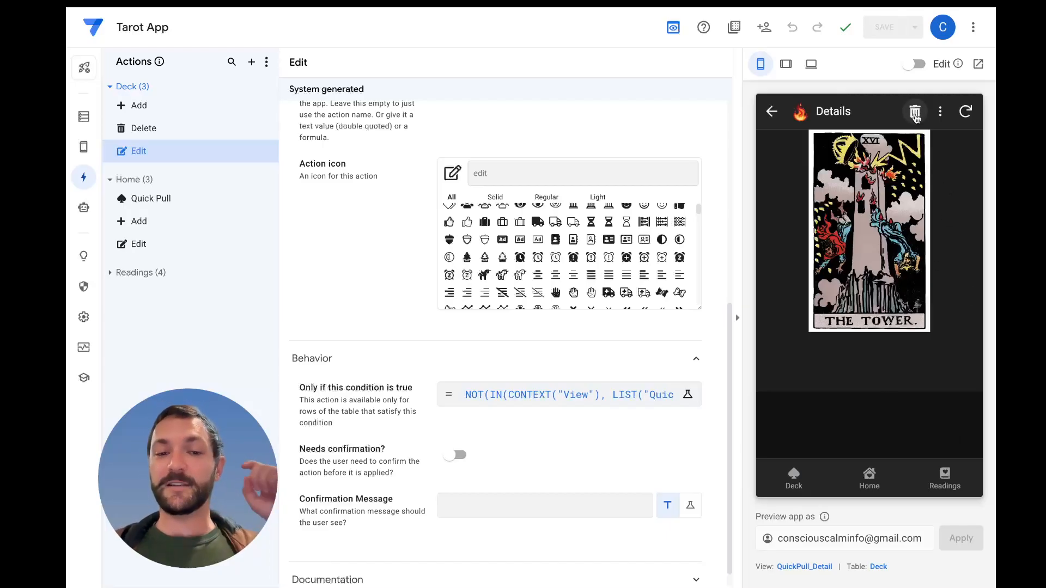
# Copy the full "Only if this condition is true" expression from the Deck table's Edit action, leaving it unedited
pyautogui.click(608, 388)
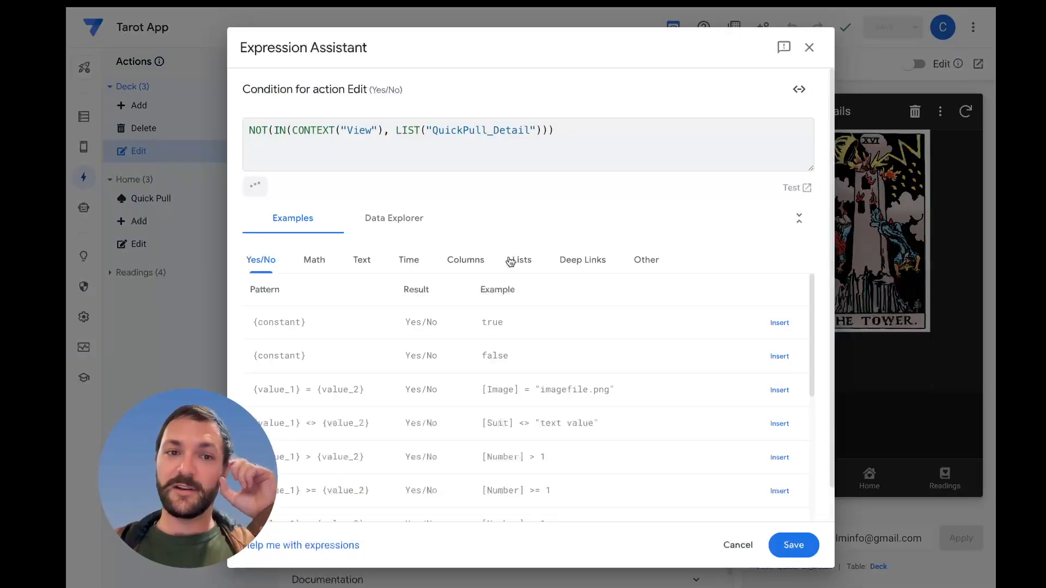
pyautogui.tripleClick(458, 129)
pyautogui.hotkey('ctrl', 'c')
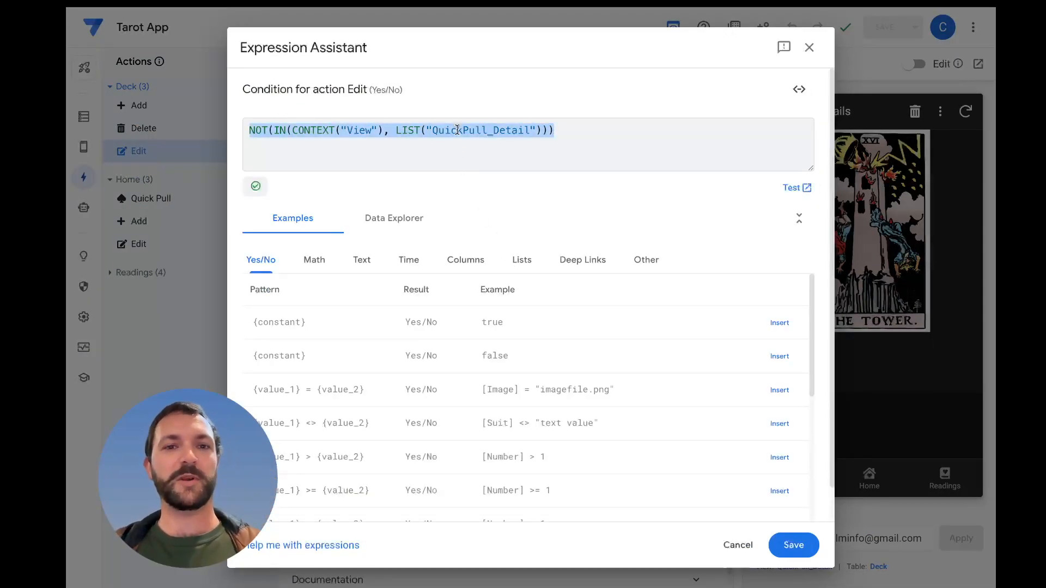
pyautogui.click(738, 545)
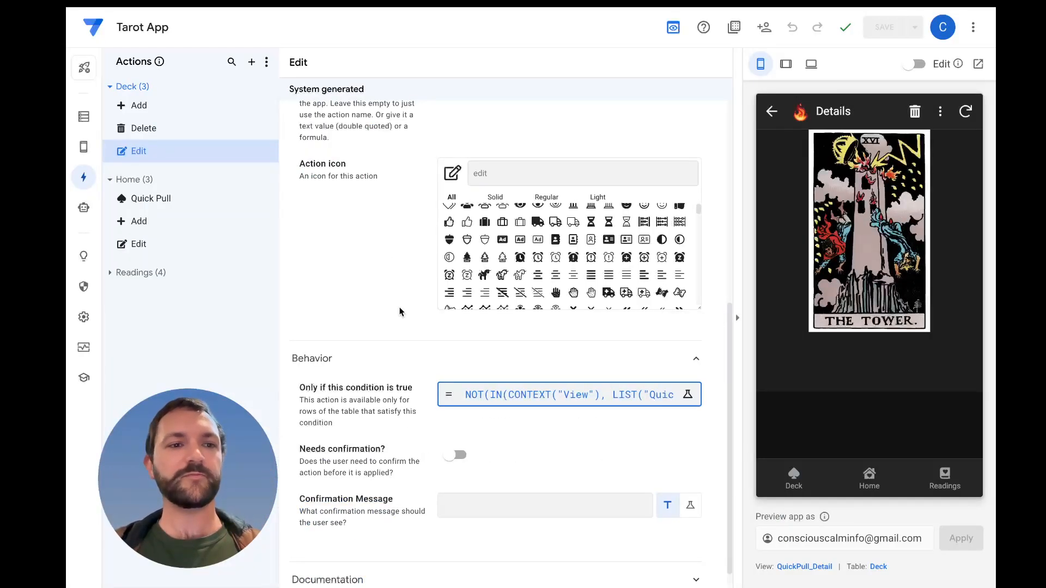
# Set the Deck Delete action's "Only if this condition is true" to NOT(IN(CONTEXT("View"), LIST("QuickPull_Detail"))) and save the app
pyautogui.click(201, 131)
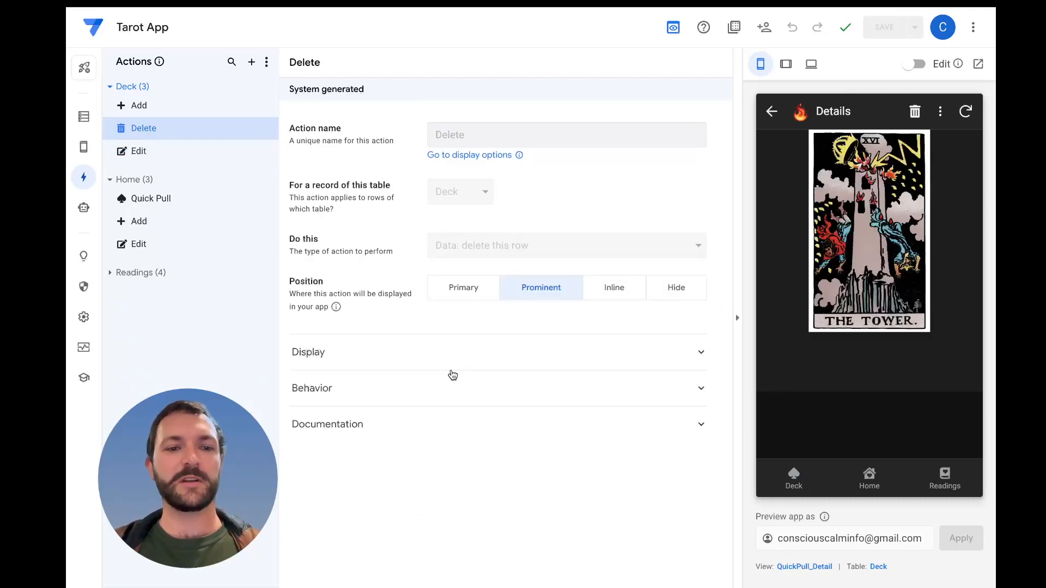
pyautogui.click(414, 400)
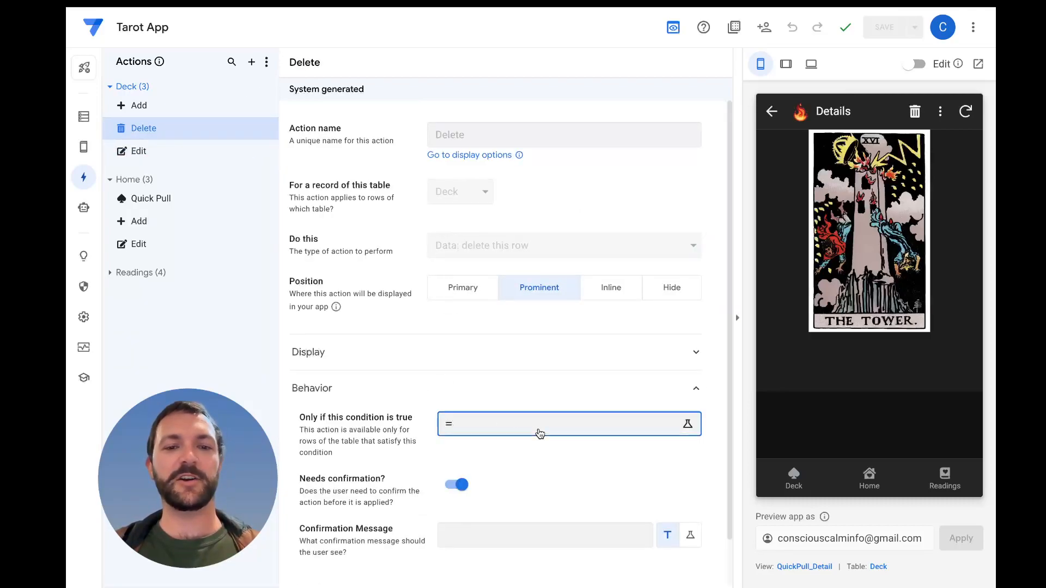
pyautogui.click(540, 431)
pyautogui.hotkey('ctrl', 'v')
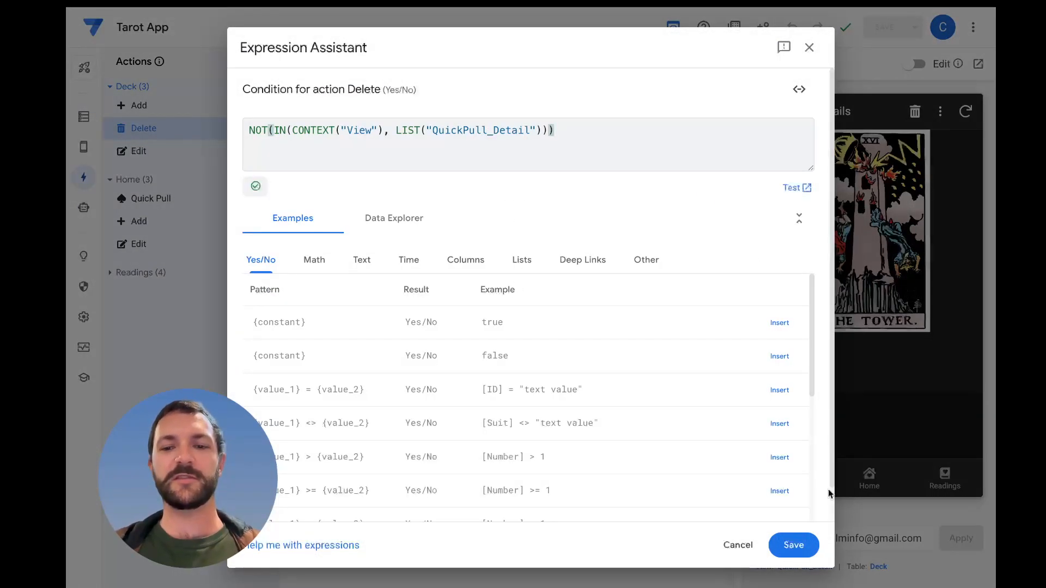
pyautogui.click(794, 545)
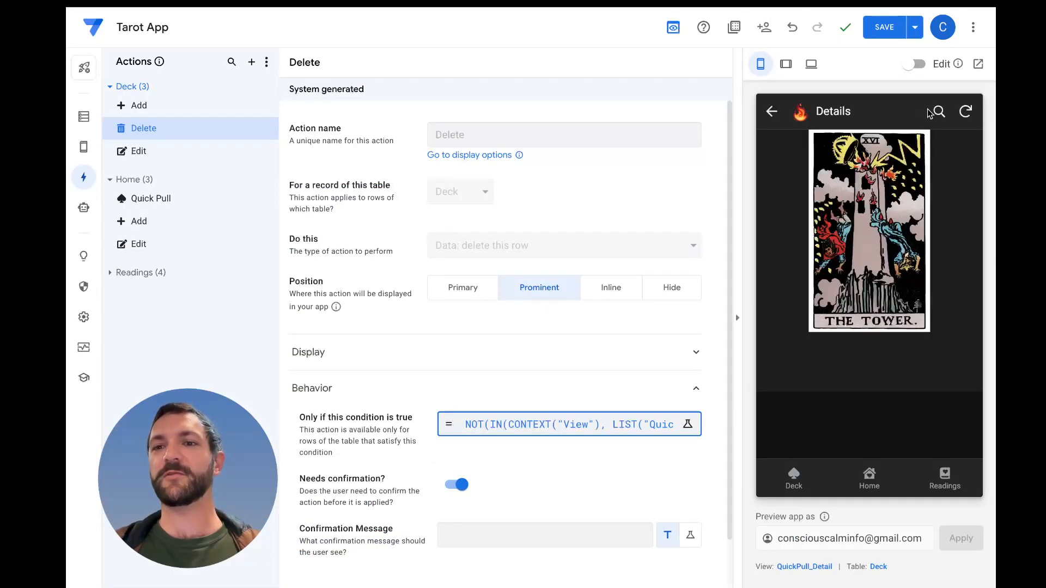
pyautogui.click(886, 26)
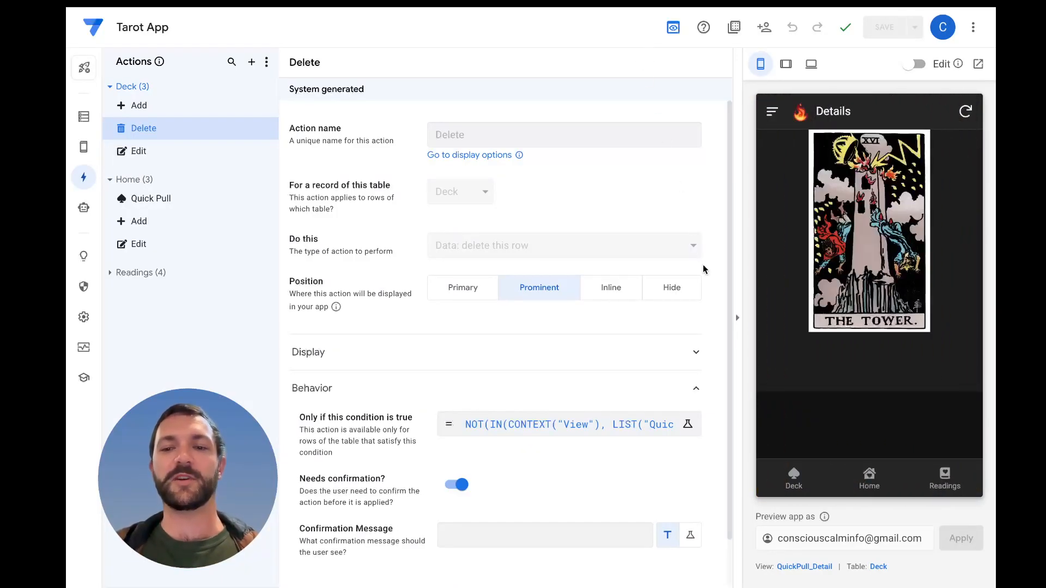
# Test Quick Pull from Home in the app preview, inspect the card's detail view, and return to Home
pyautogui.click(871, 489)
pyautogui.click(954, 438)
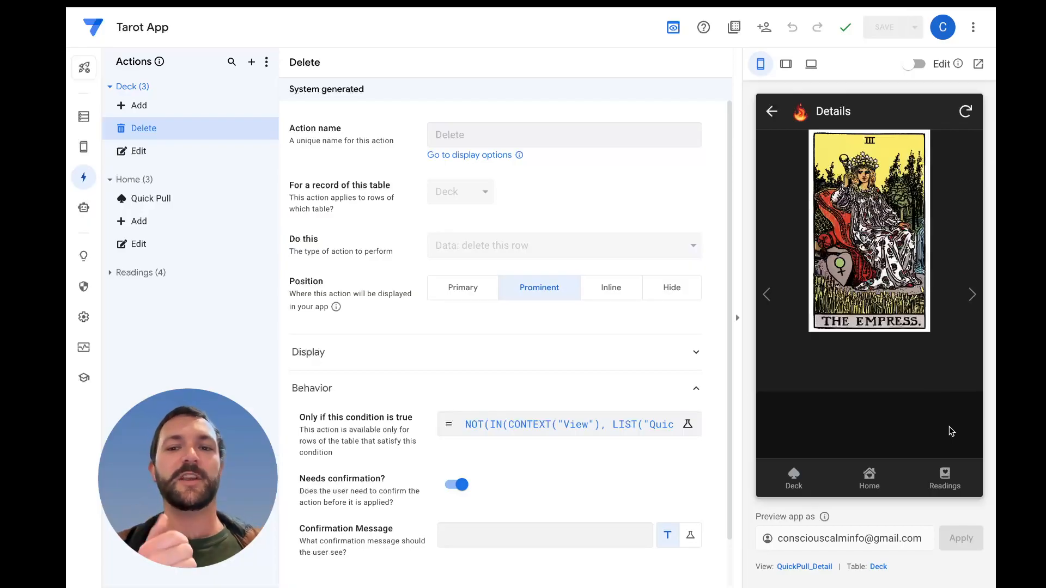
pyautogui.click(865, 480)
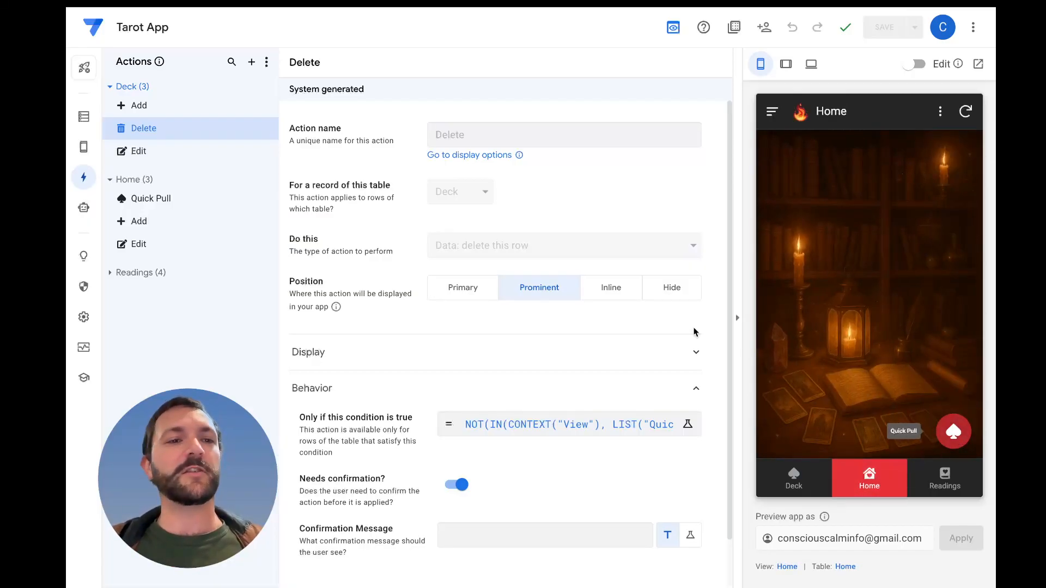
# Duplicate the Home table's Quick Pull action and assign the copy to the Deck table
pyautogui.moveTo(86, 164)
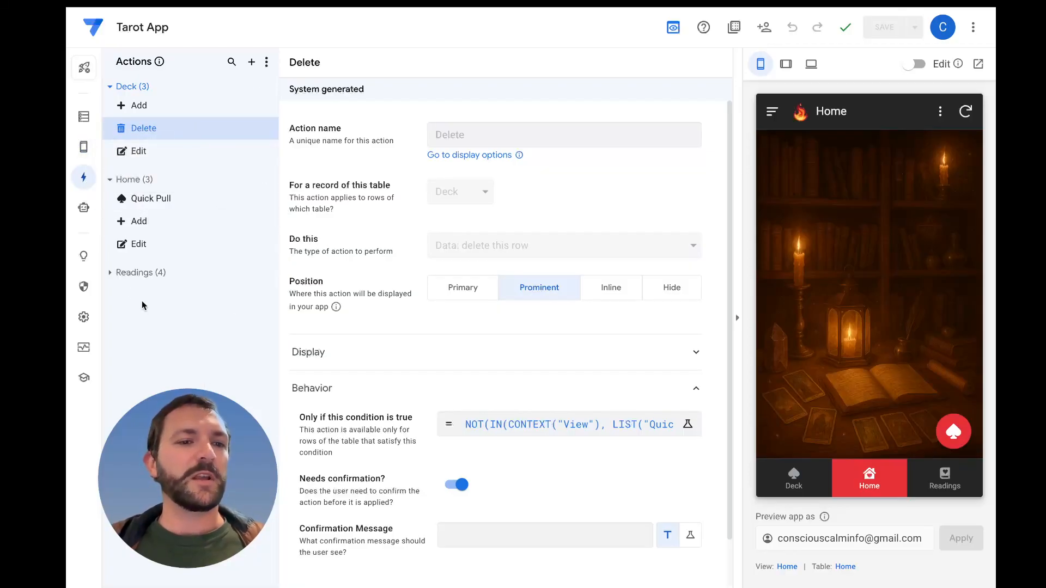
pyautogui.click(111, 271)
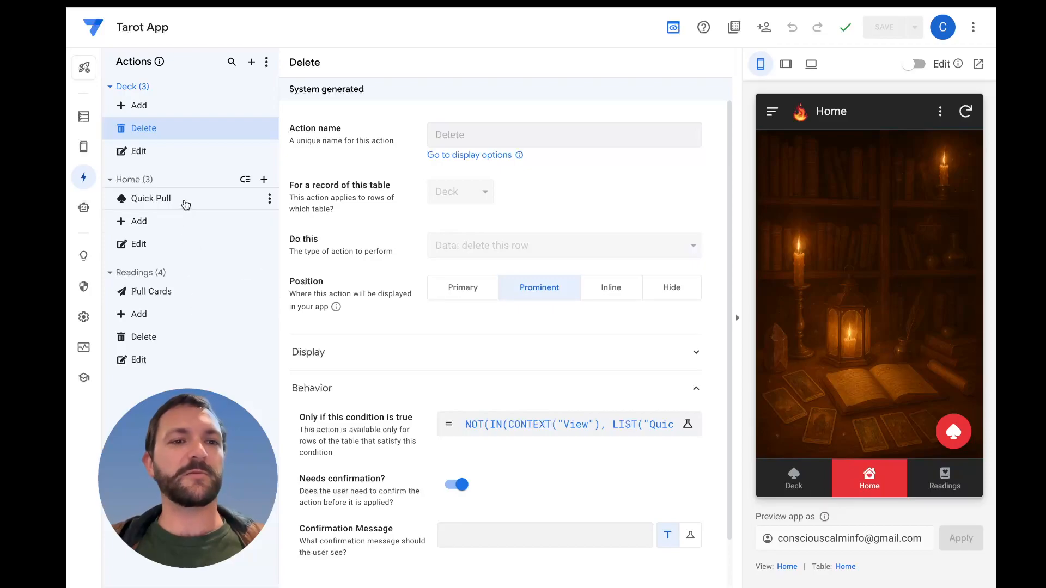
pyautogui.click(197, 206)
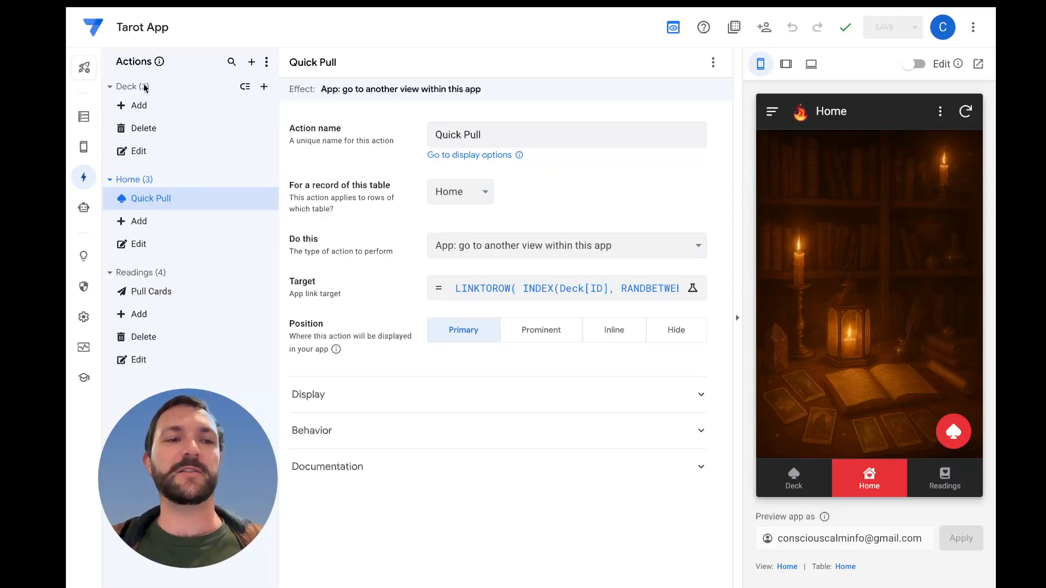
pyautogui.click(270, 201)
pyautogui.click(297, 237)
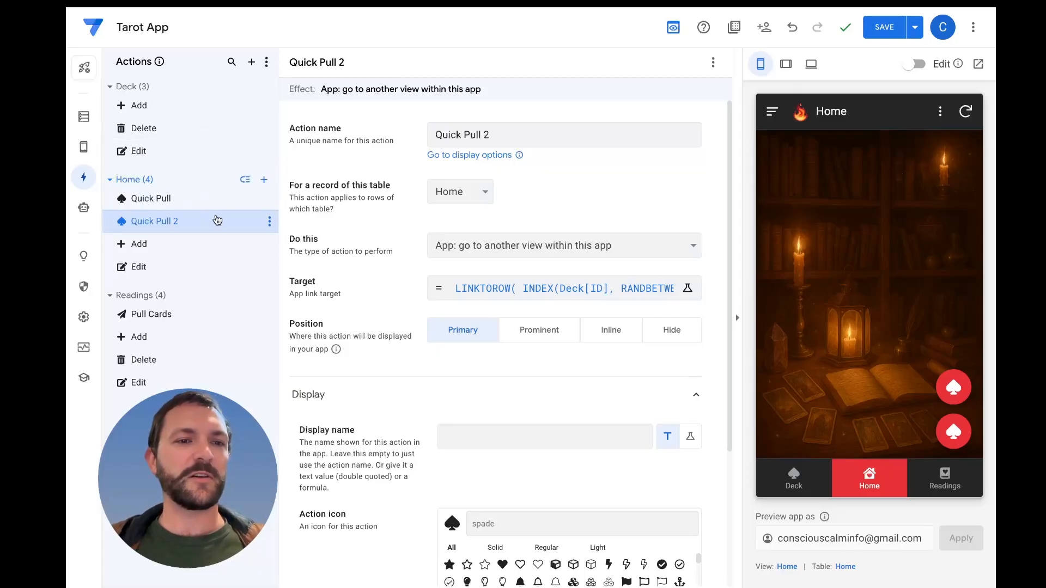
pyautogui.click(457, 199)
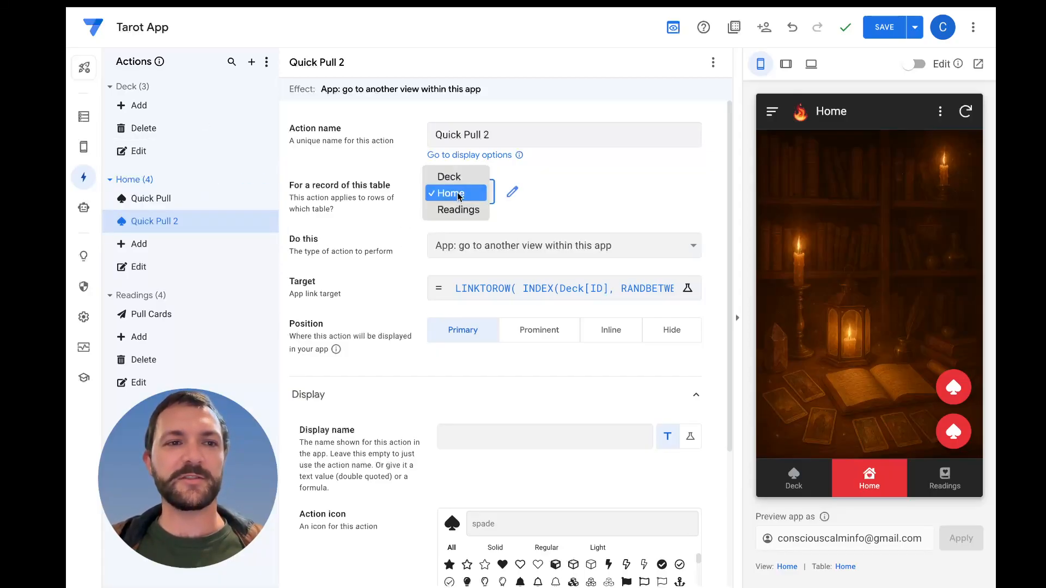
pyautogui.click(450, 177)
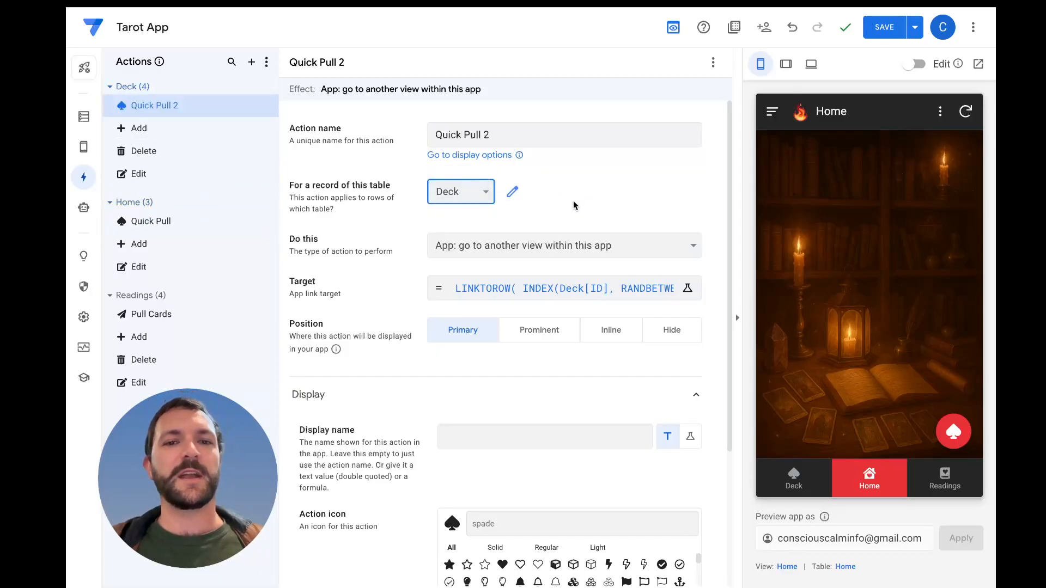
# Rename the duplicated action "Quick Pull Deck" and set its display name to "Quick Pull"
pyautogui.click(529, 135)
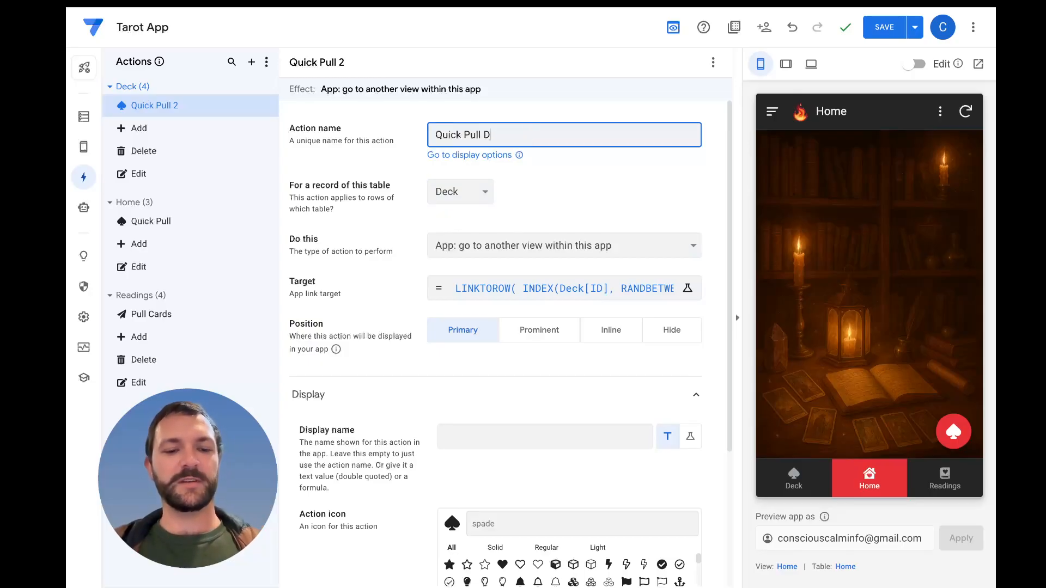
pyautogui.click(494, 439)
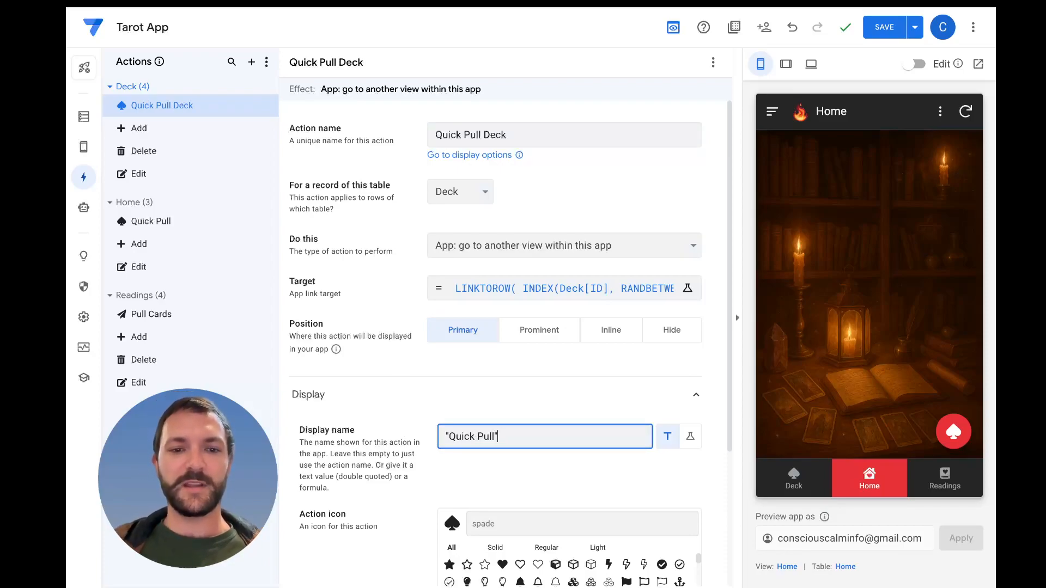
pyautogui.click(375, 409)
pyautogui.click(436, 398)
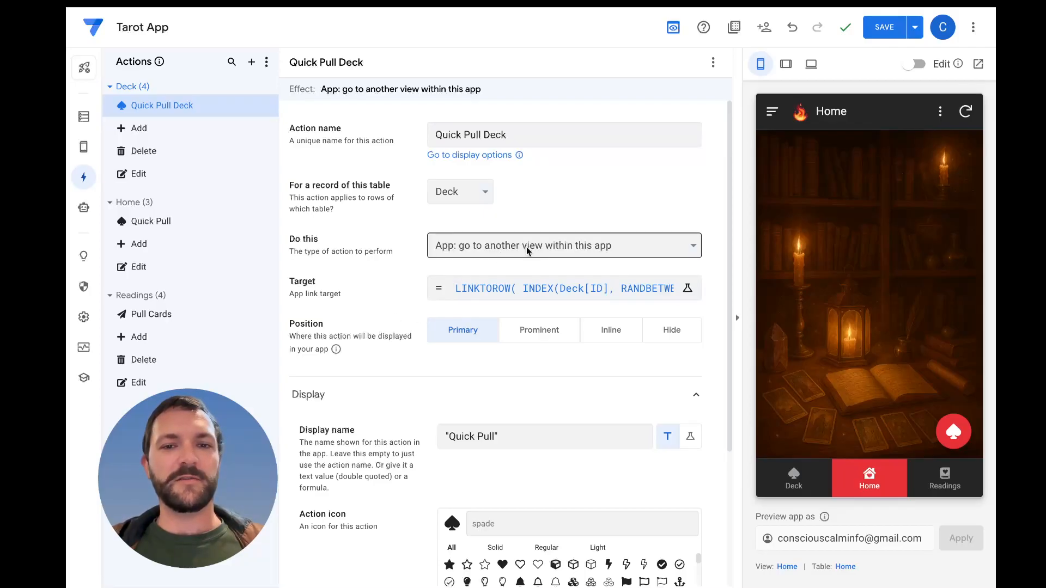
# Review the Quick Pull Deck action's LINKTOROW target expression and its remaining settings without changing them
pyautogui.click(533, 288)
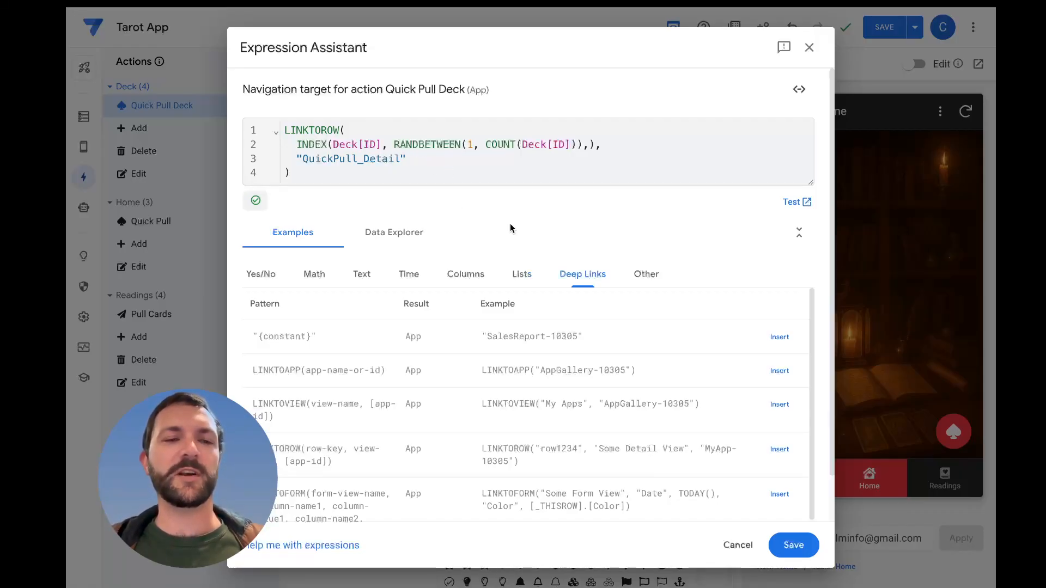
pyautogui.click(794, 545)
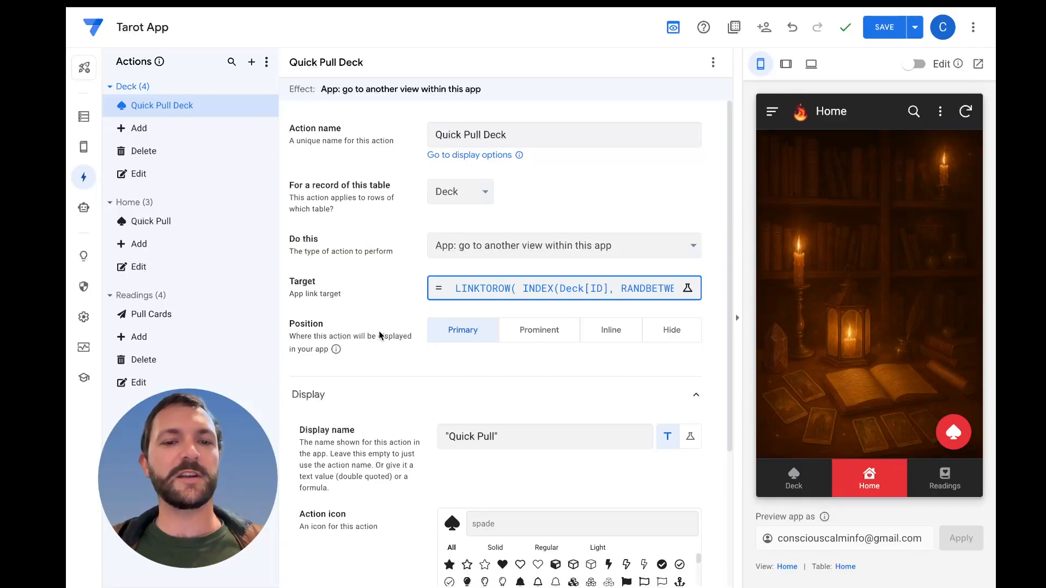
pyautogui.scroll(-1, 380, 335)
pyautogui.click(358, 306)
pyautogui.scroll(1, 358, 303)
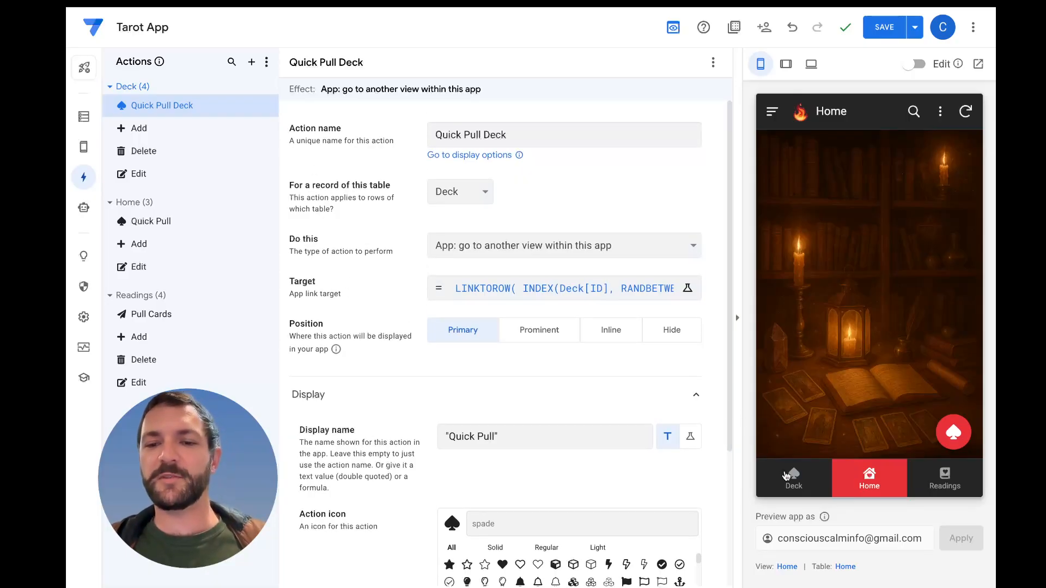
# Test the new Quick Pull action in the preview from The Fool's detail view, pull another card, and return to the Deck view
pyautogui.click(788, 477)
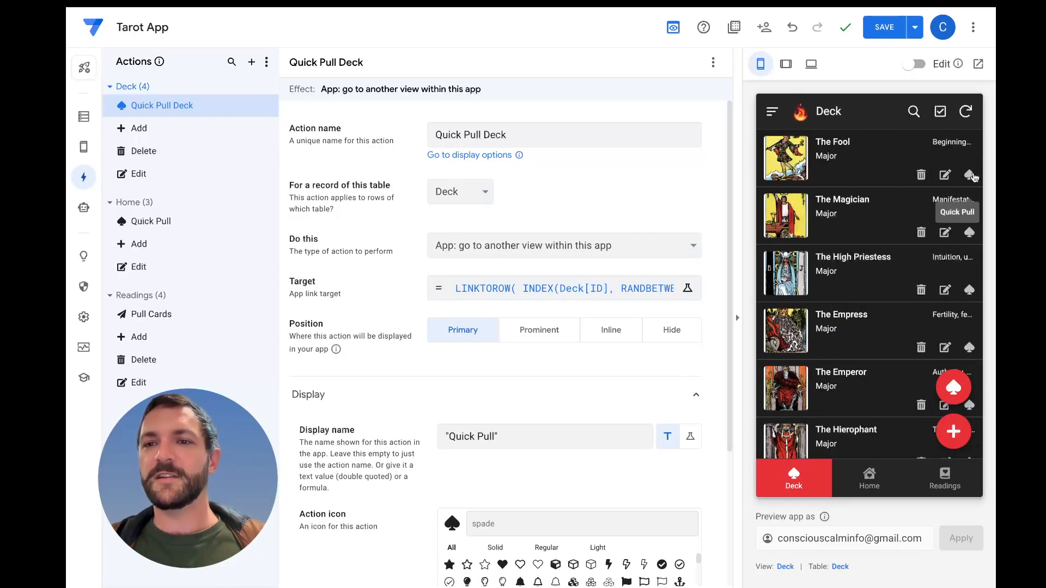
pyautogui.click(817, 157)
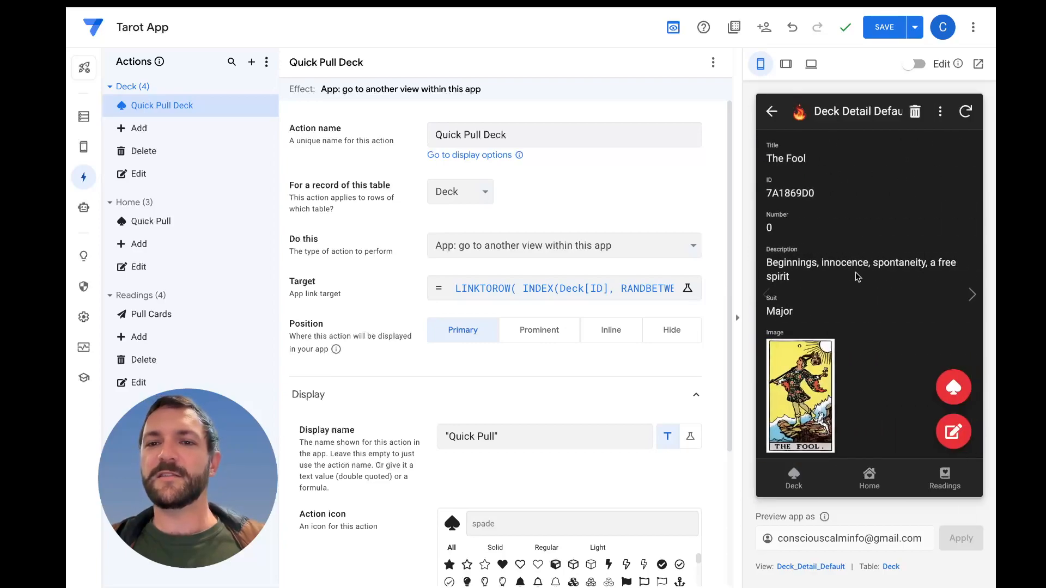
pyautogui.click(954, 389)
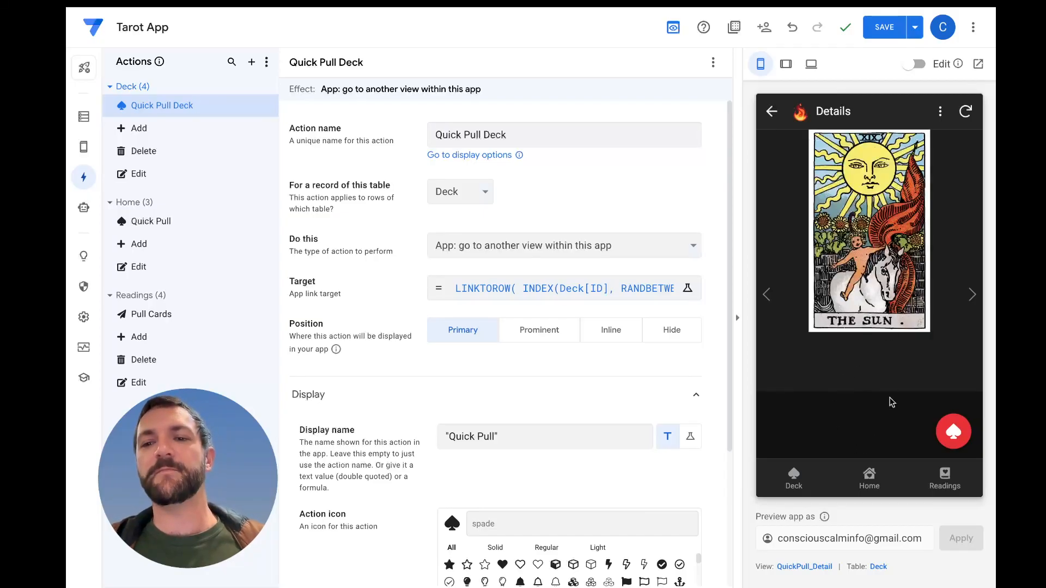
pyautogui.click(954, 434)
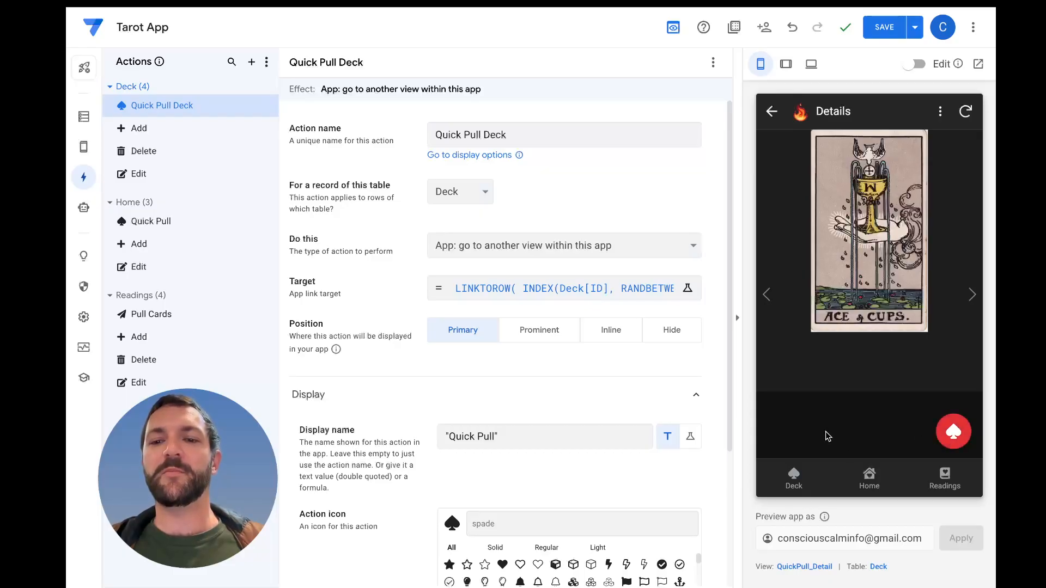
pyautogui.click(795, 481)
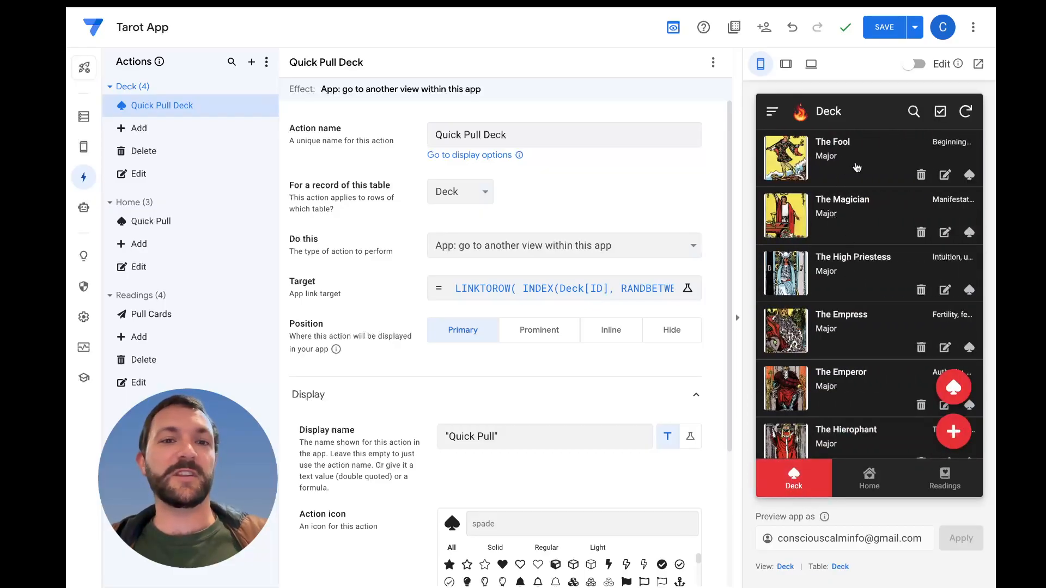
# Check The Fool's detail view in the preview and expand the Quick Pull Deck action's behavior settings
pyautogui.click(857, 166)
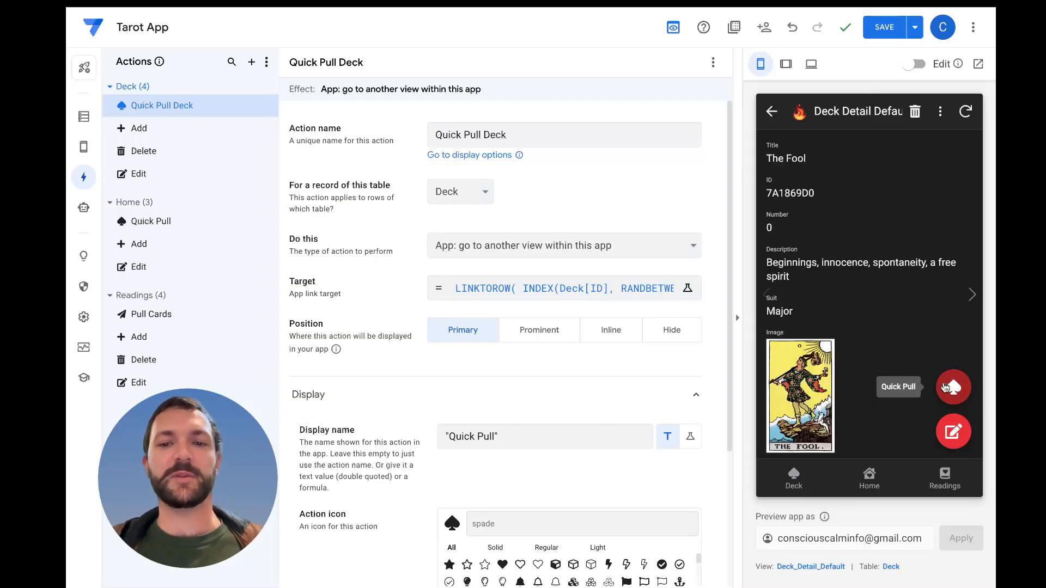
pyautogui.scroll(-4, 477, 413)
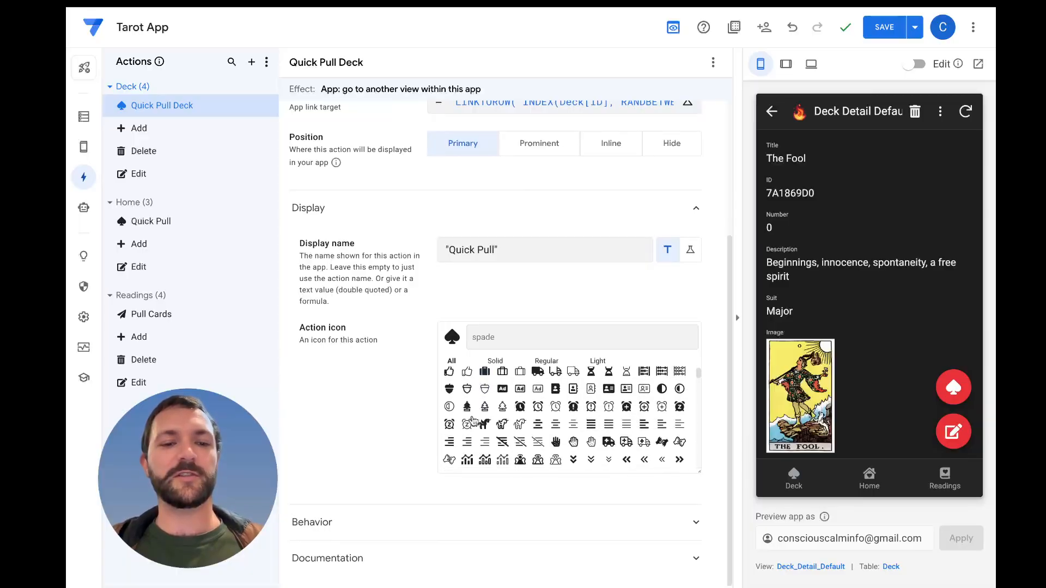
pyautogui.click(442, 537)
pyautogui.scroll(-3, 420, 485)
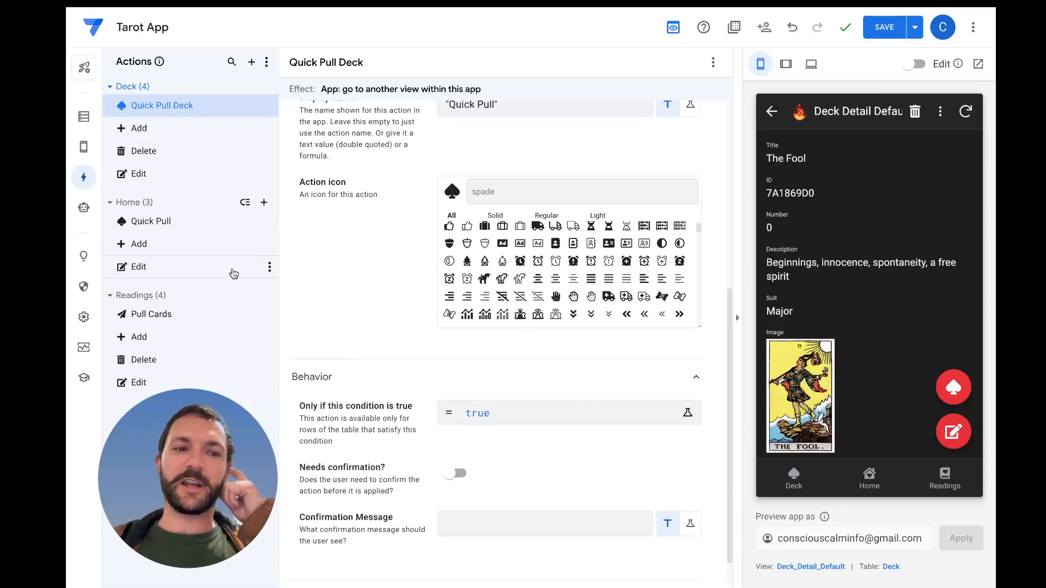
# Copy the full condition expression from the Deck table's Delete action, leaving that action unchanged
pyautogui.click(216, 153)
pyautogui.click(432, 386)
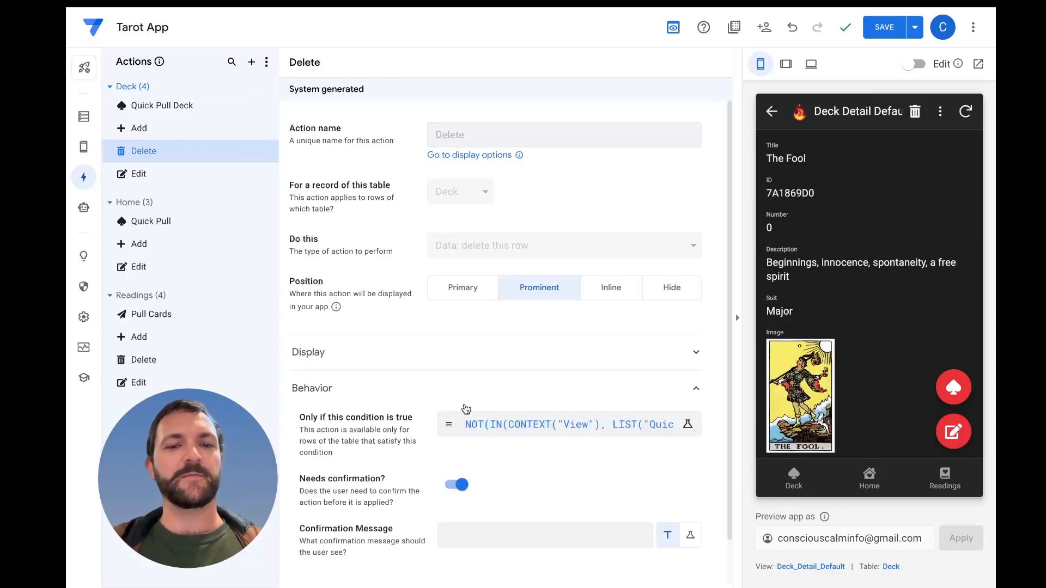
pyautogui.click(494, 423)
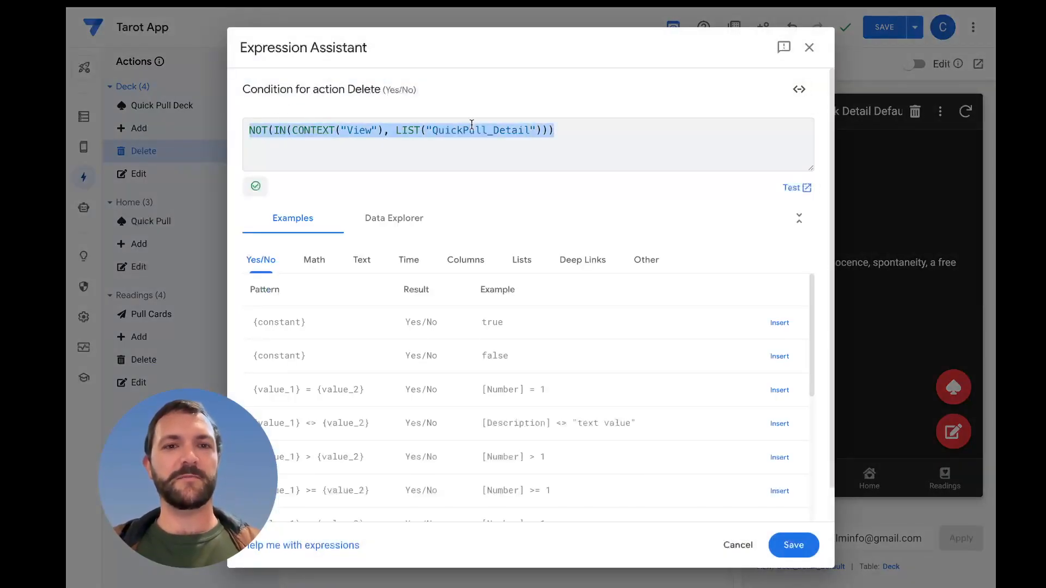
pyautogui.click(810, 48)
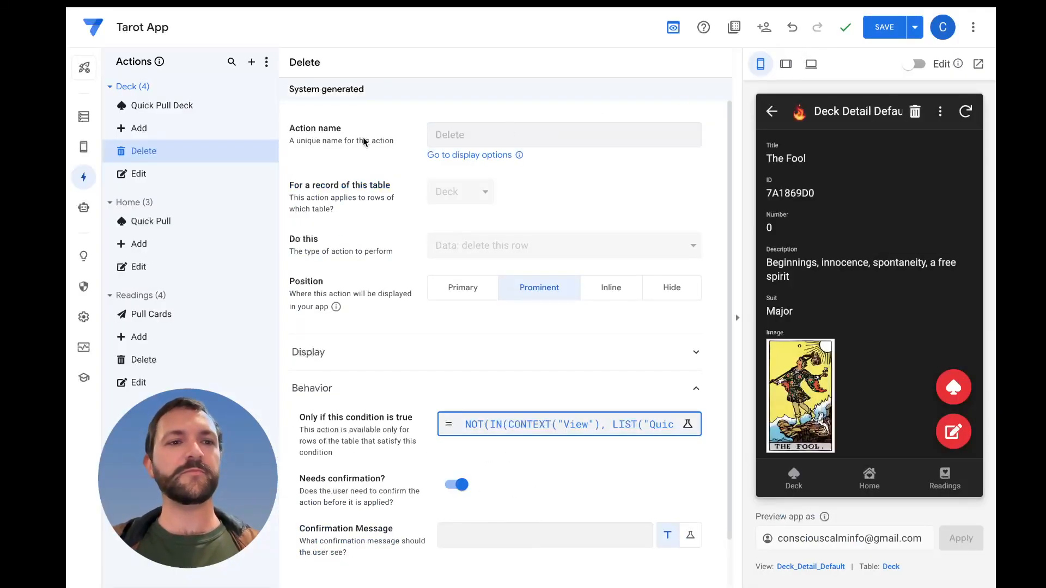
# Replace the Quick Pull Deck action's condition with the copied expression NOT(IN(CONTEXT("View"), LIST("QuickPull_Detail")))
pyautogui.click(187, 106)
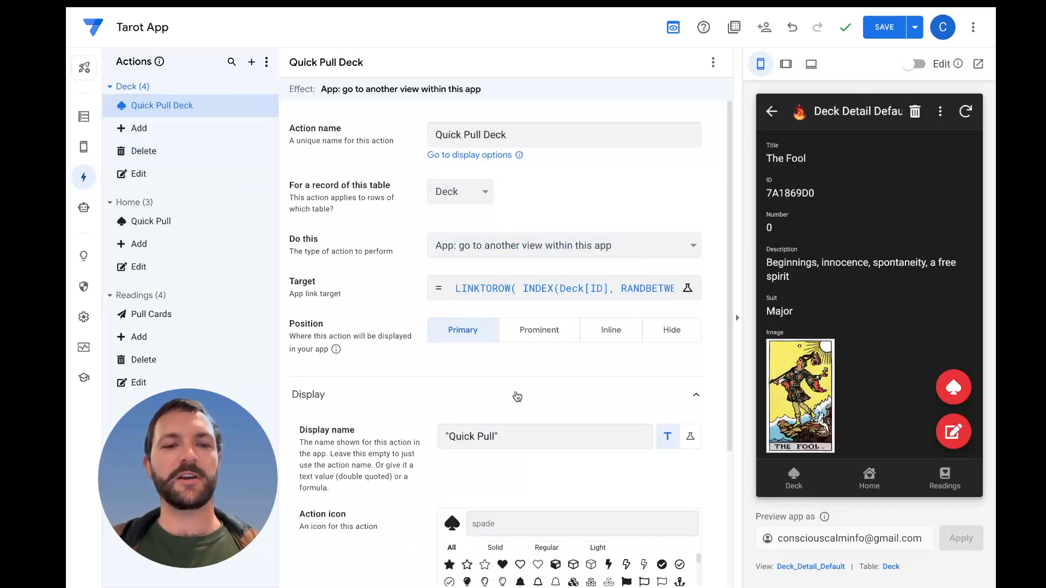
pyautogui.scroll(-5, 517, 396)
pyautogui.scroll(-4, 386, 482)
pyautogui.click(485, 435)
pyautogui.tripleClick(394, 135)
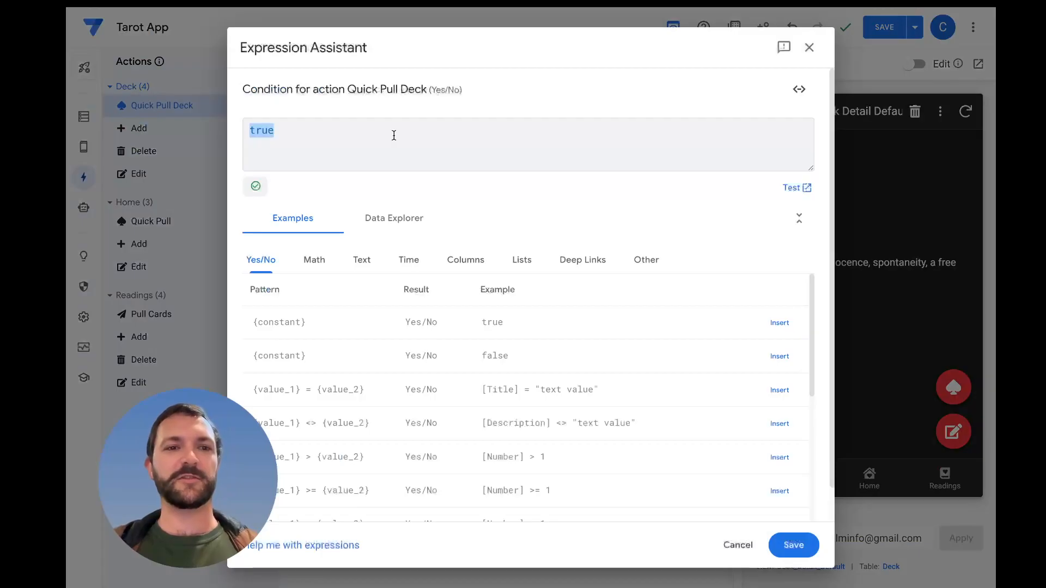
pyautogui.write('NOT(IN(CONTEXT("View"), LIST("QuickPull_Detail")))')
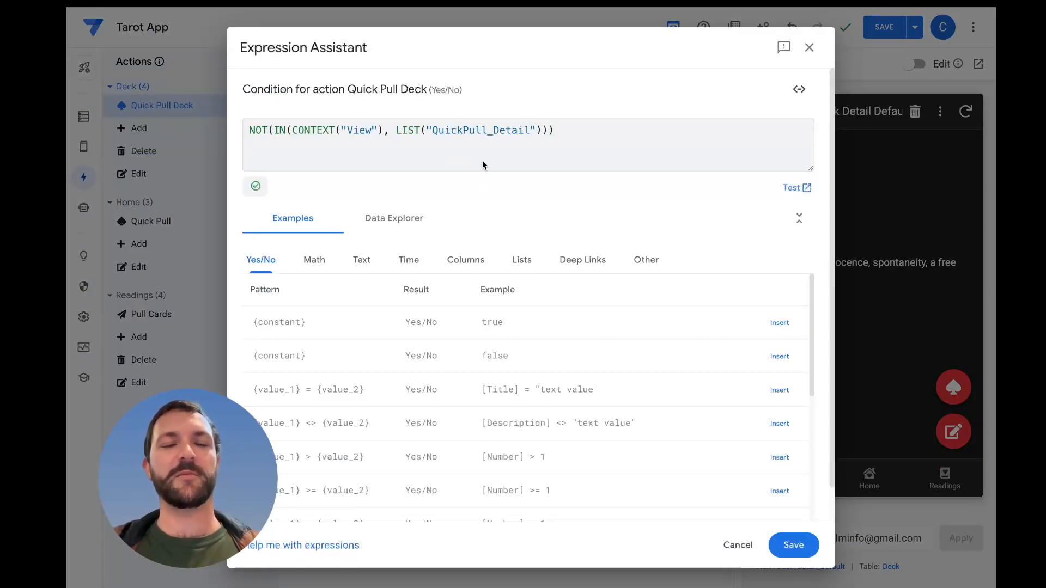
# Remove the NOT wrapper so the condition reads IN(CONTEXT("View"), LIST("QuickPull_Detail")), and save the expression
pyautogui.click(273, 131)
pyautogui.press('BackSpace')
pyautogui.press('BackSpace')
pyautogui.press('BackSpace')
pyautogui.press('BackSpace')
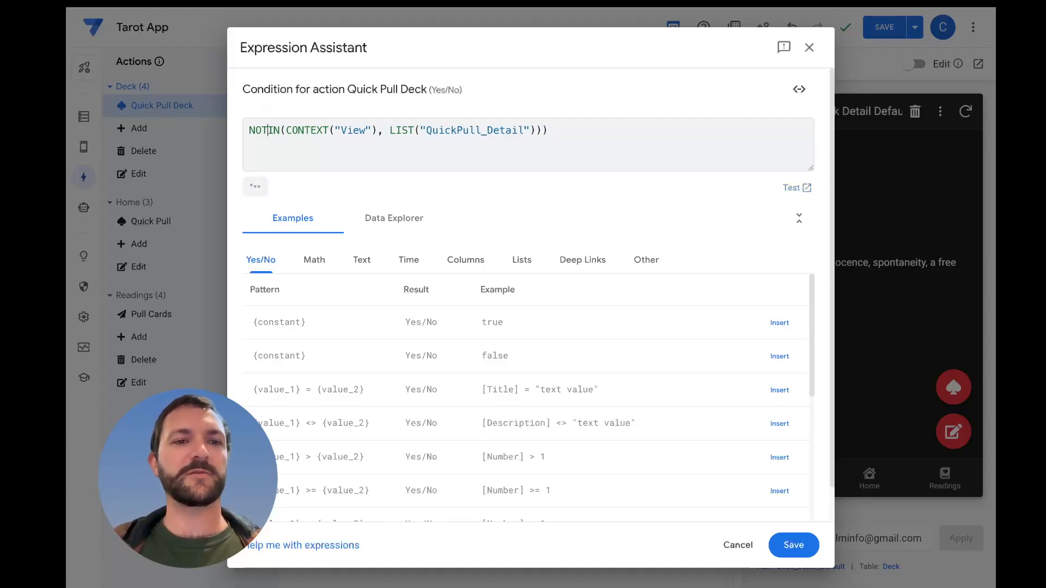
pyautogui.click(520, 120)
pyautogui.press('BackSpace')
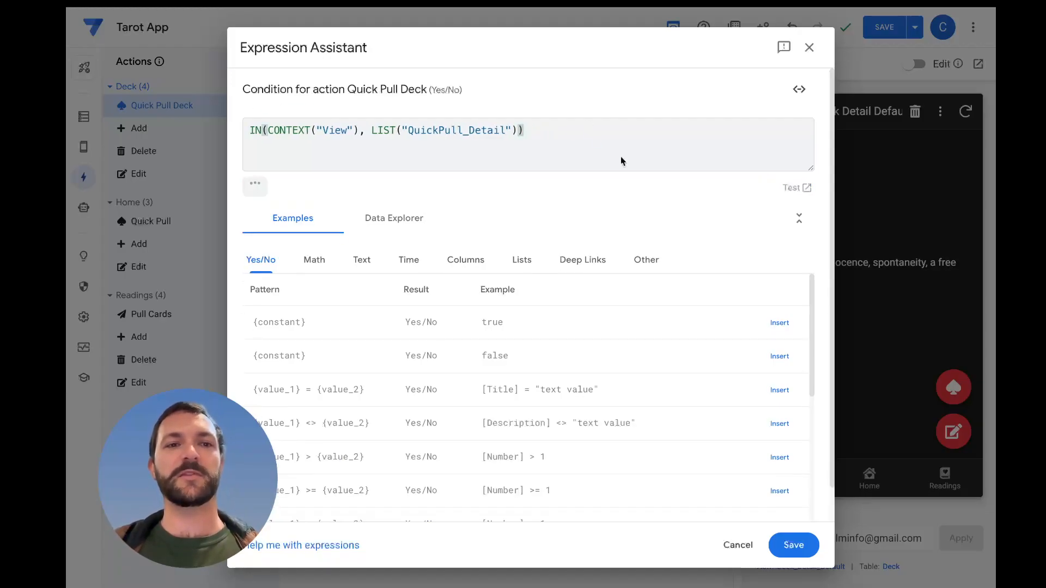
pyautogui.click(794, 545)
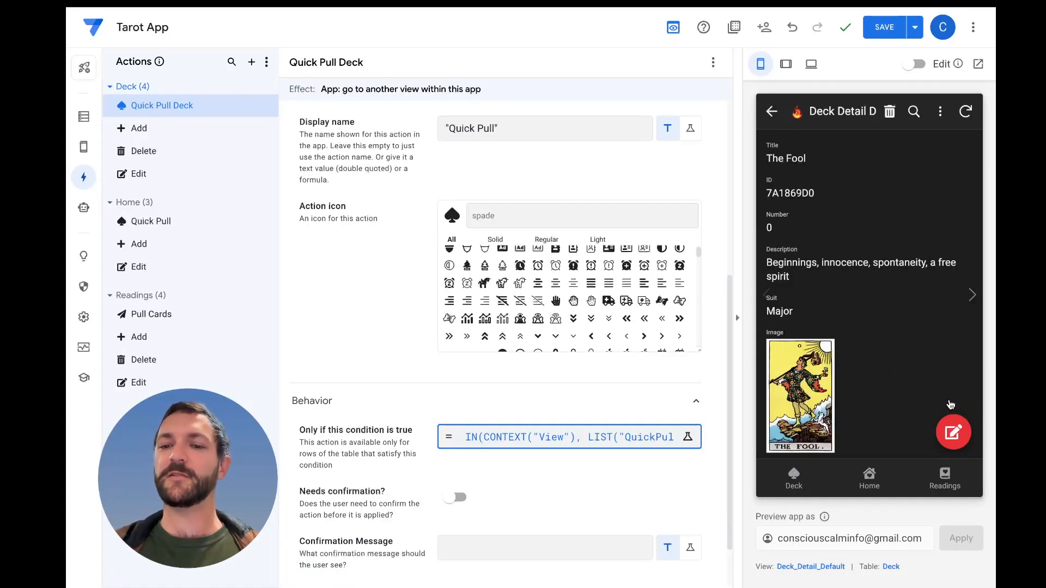
# Test Quick Pull twice in the preview starting from Home, and check the Deck list and The Magician's detail view for the action
pyautogui.click(877, 479)
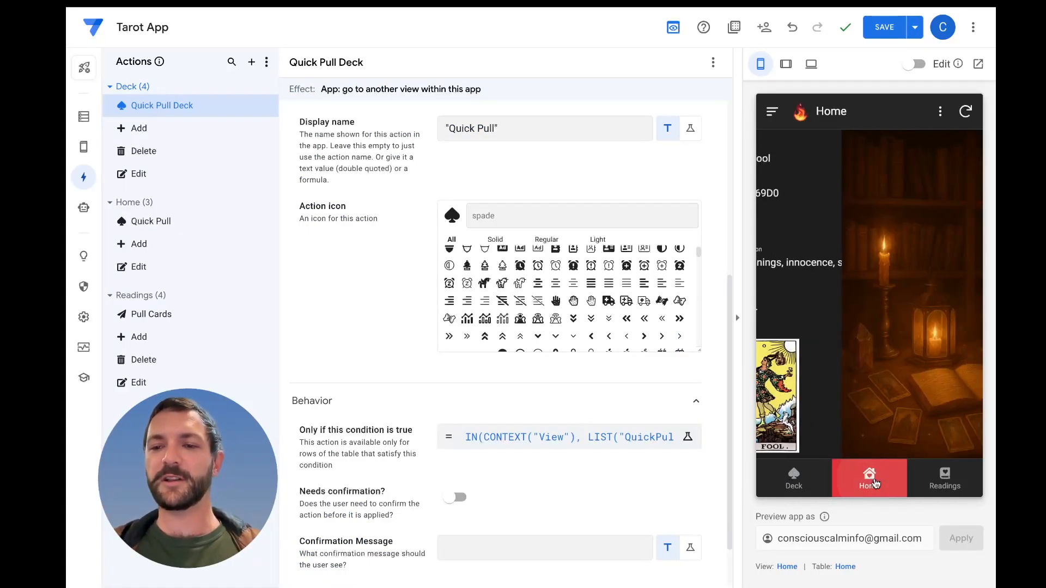
pyautogui.click(946, 436)
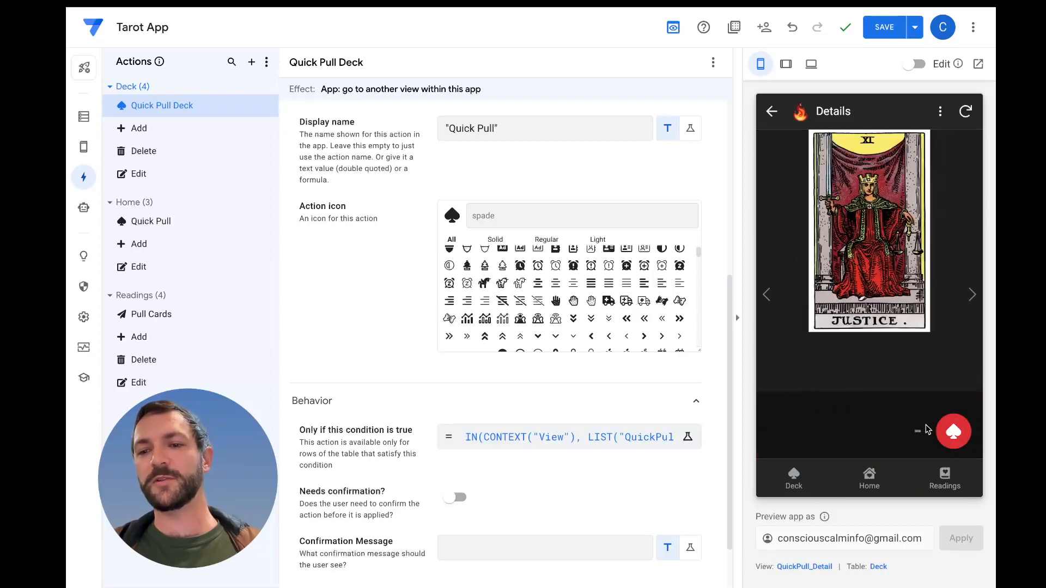
pyautogui.click(953, 433)
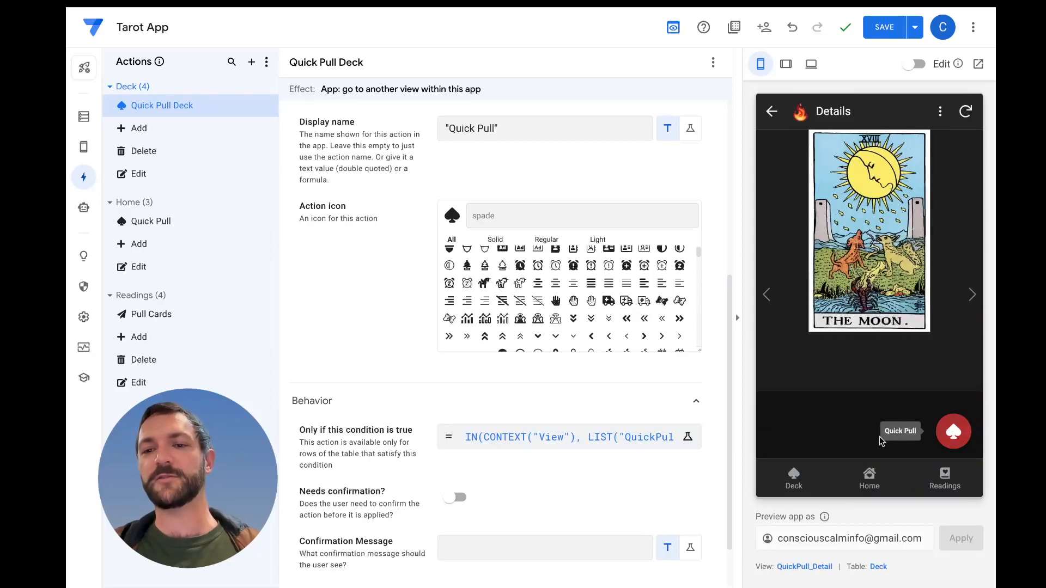
pyautogui.click(805, 474)
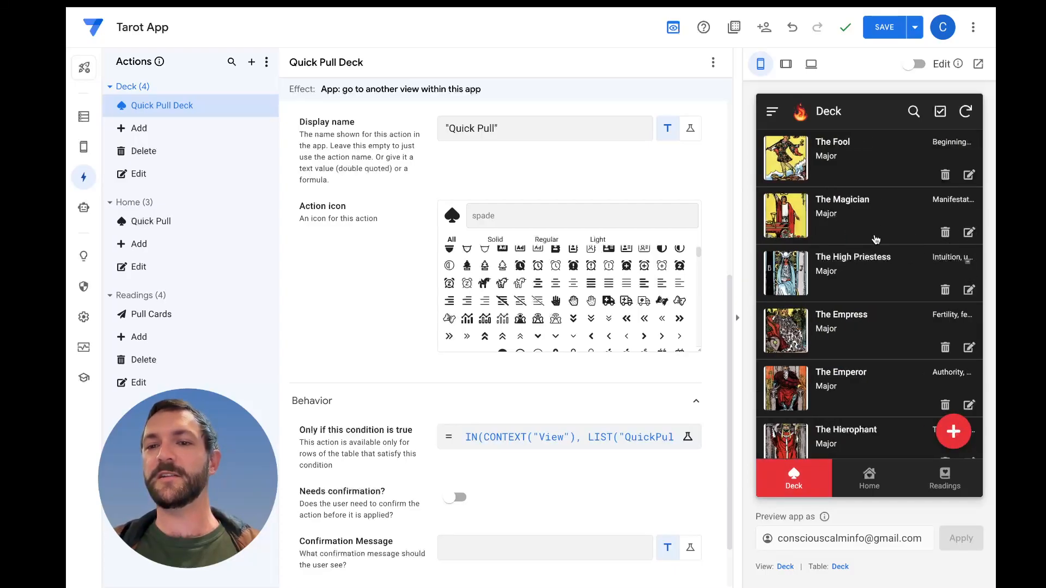
pyautogui.click(960, 220)
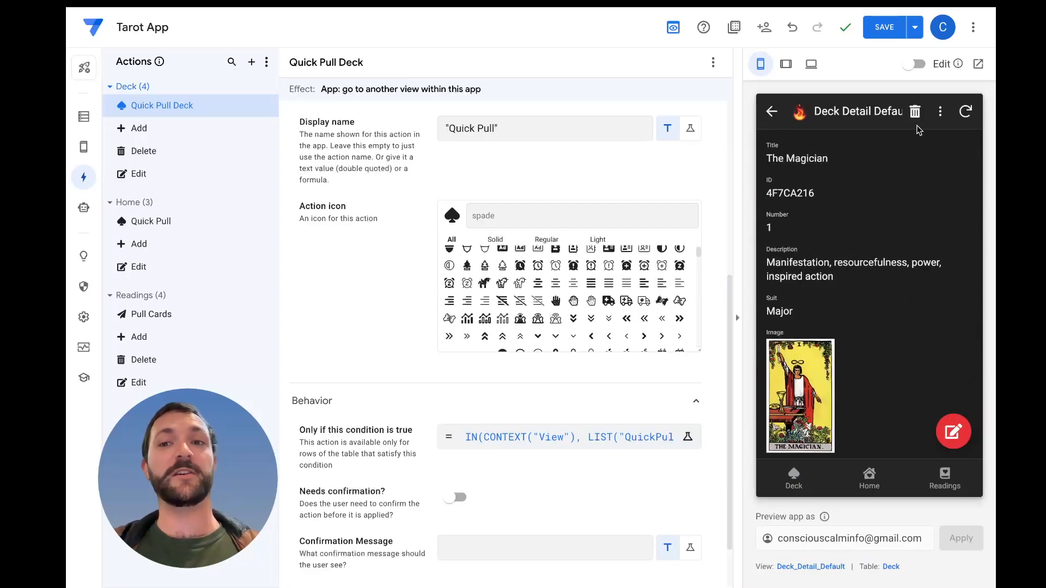
# Save the app and return the preview to the Home view
pyautogui.click(884, 28)
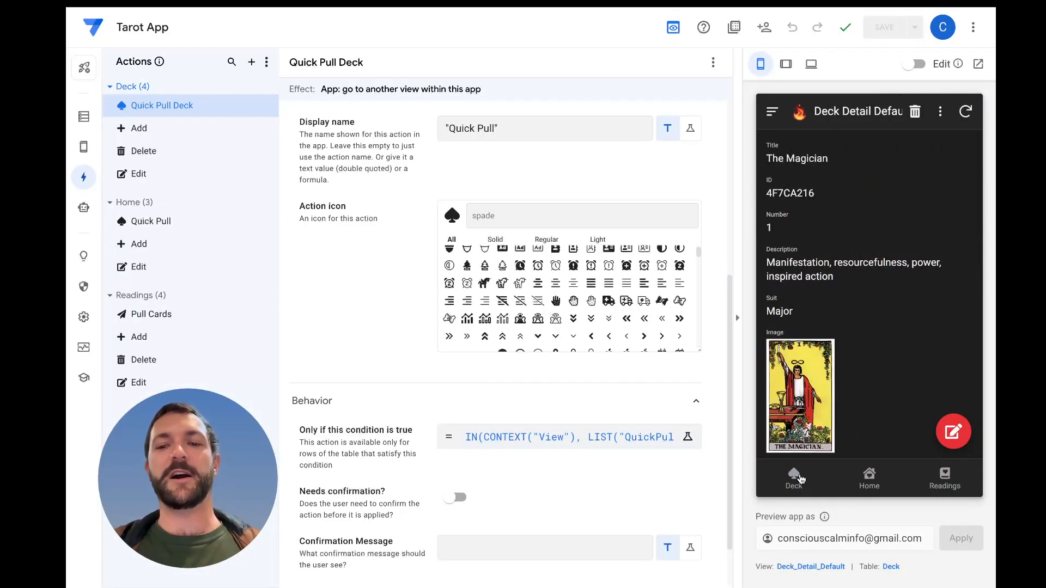
pyautogui.click(868, 481)
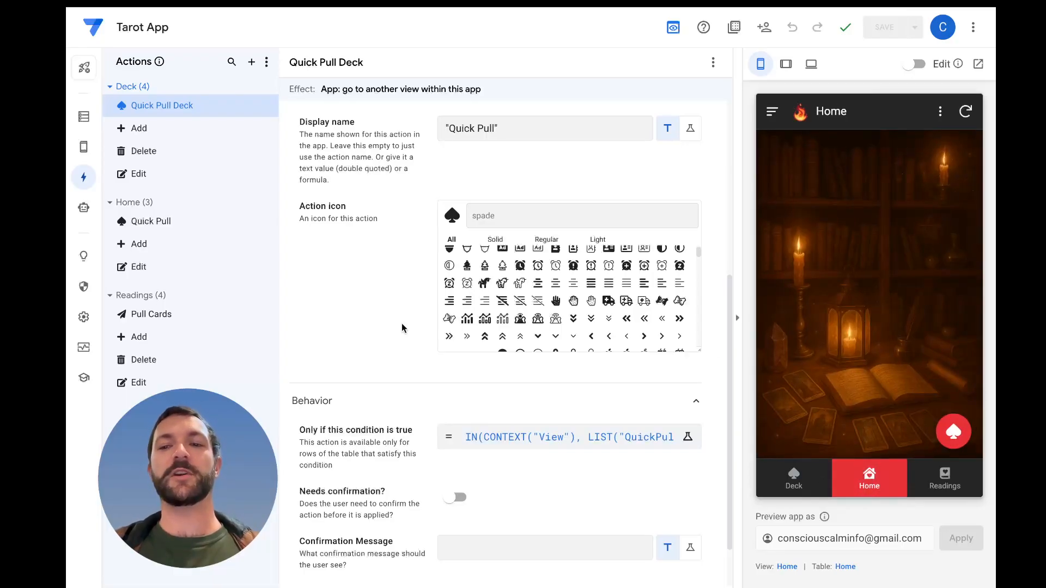